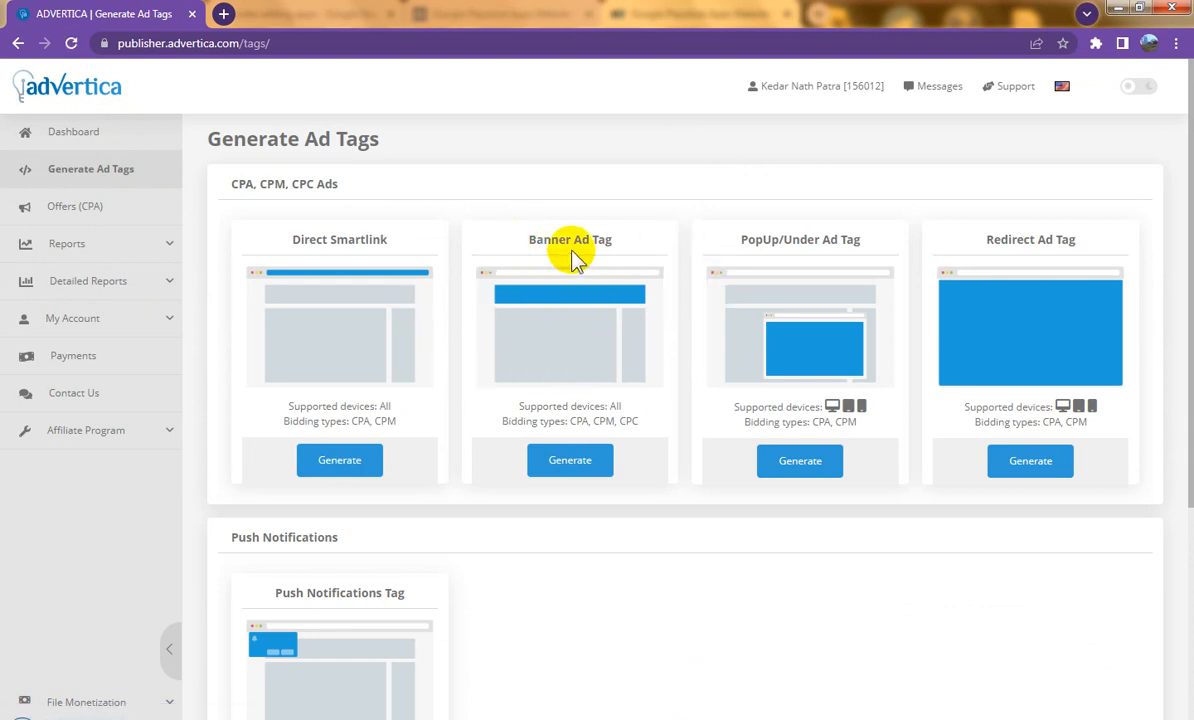
Step: Generate a banner ad tag with the 300x250 banner size, keeping the default placement name and third-party ads enabled
click(580, 464)
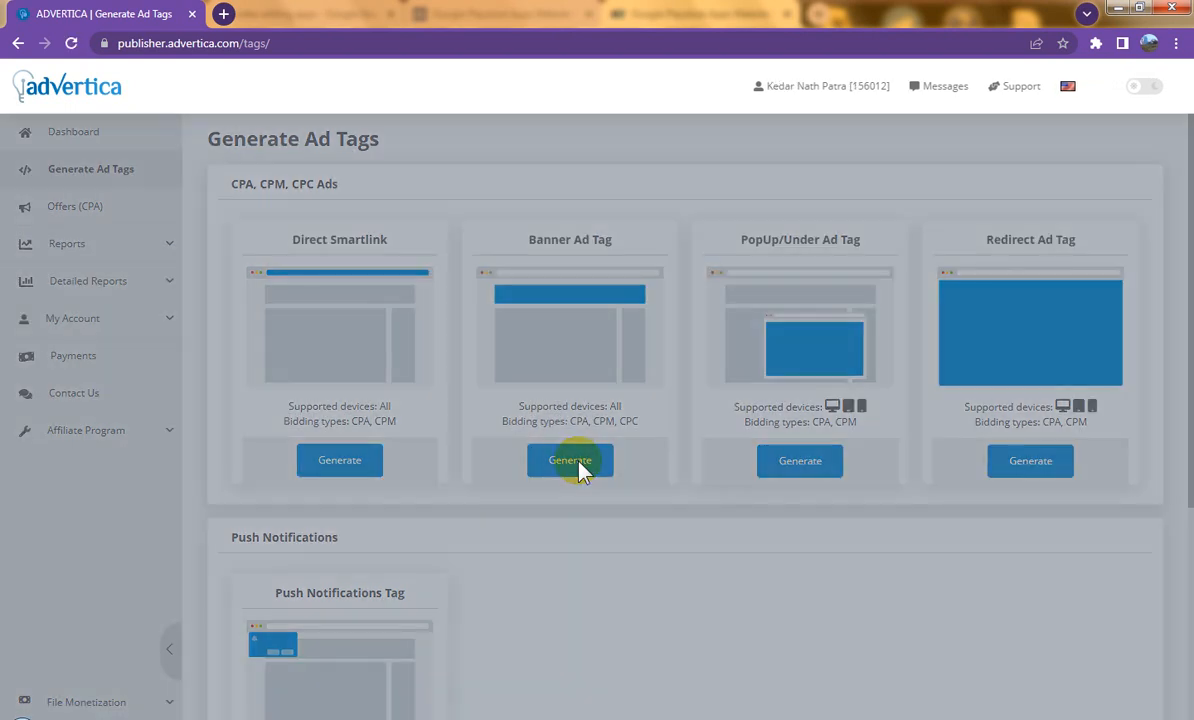
click(556, 455)
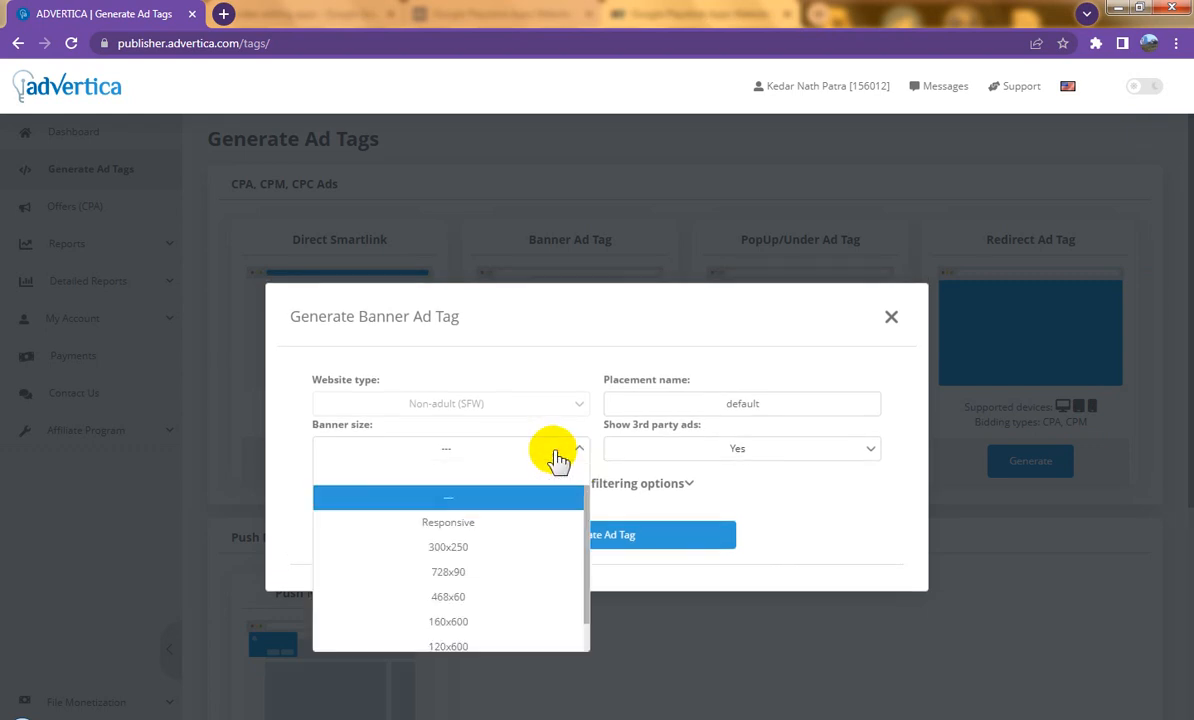
click(527, 548)
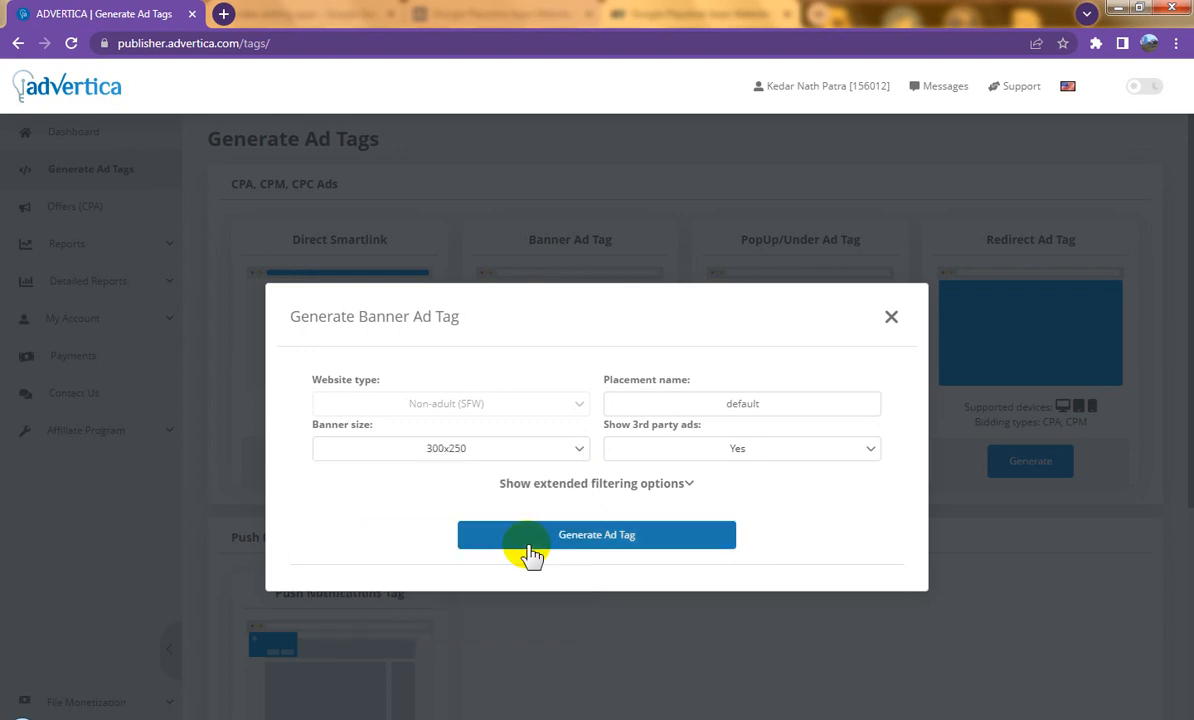
click(615, 540)
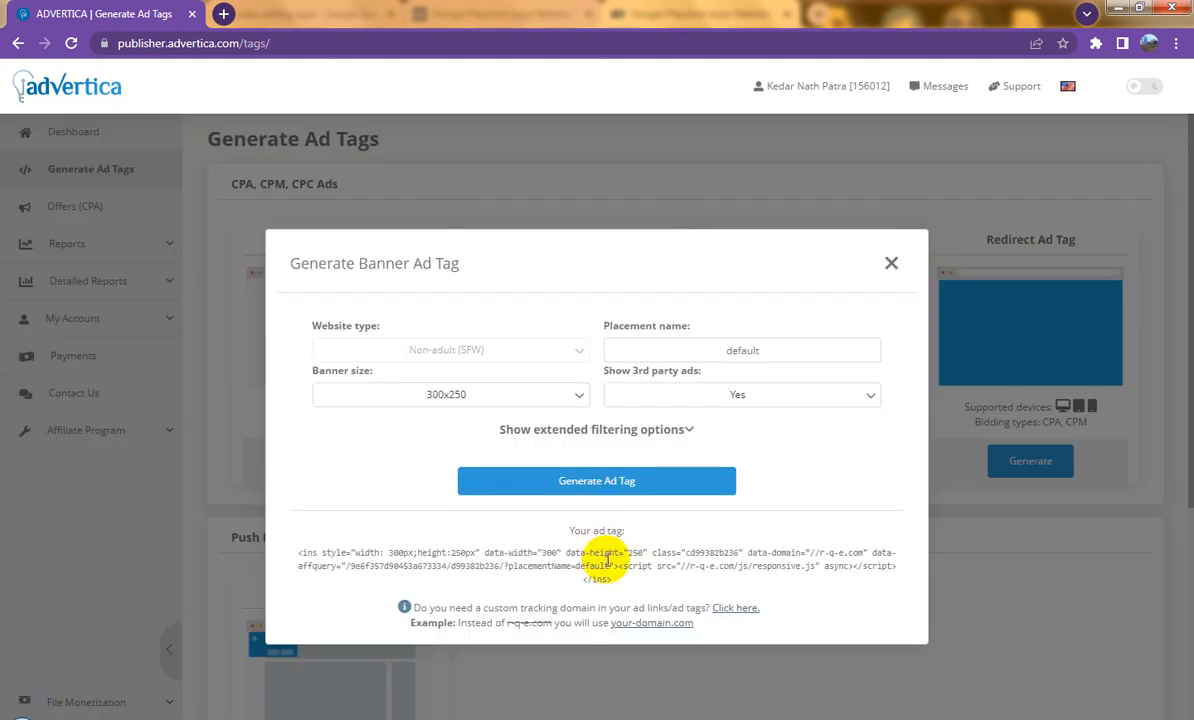
Step: Select the whole generated banner ad tag code and copy it
drag(607, 562, 607, 570)
right_click(607, 564)
click(630, 573)
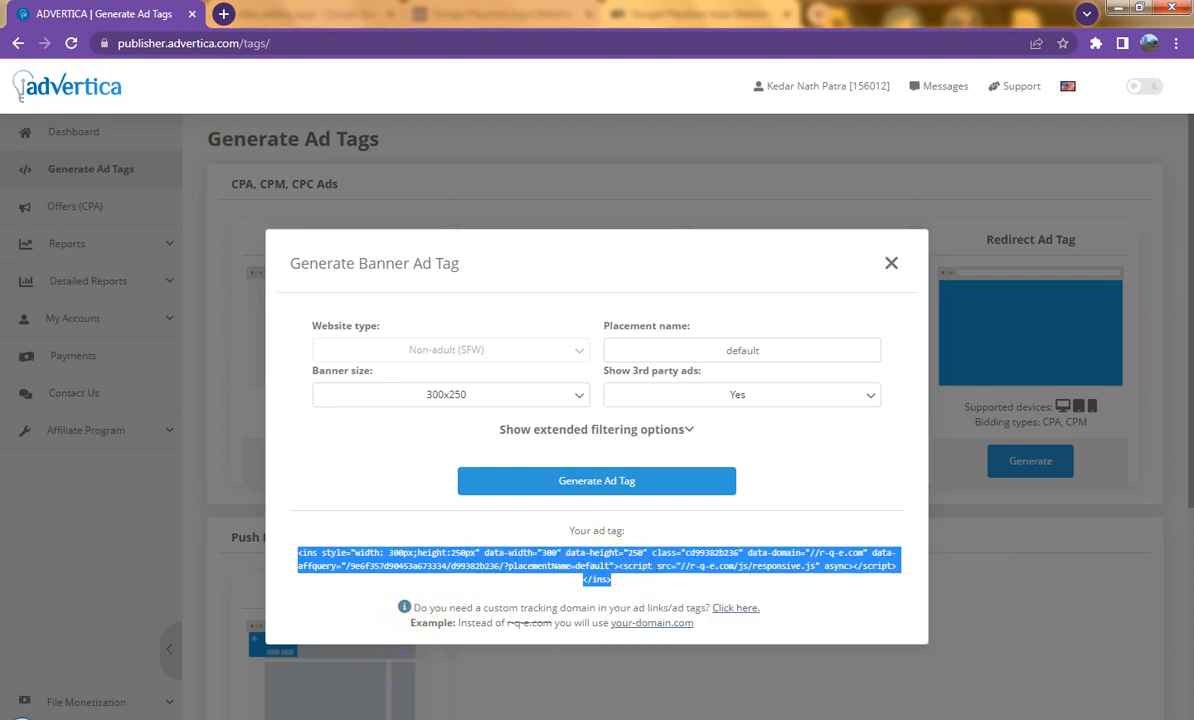
Step: Switch to the Google Sites editor for the Google Playstore Apps website
click(386, 718)
scroll(683, 515, up, 10)
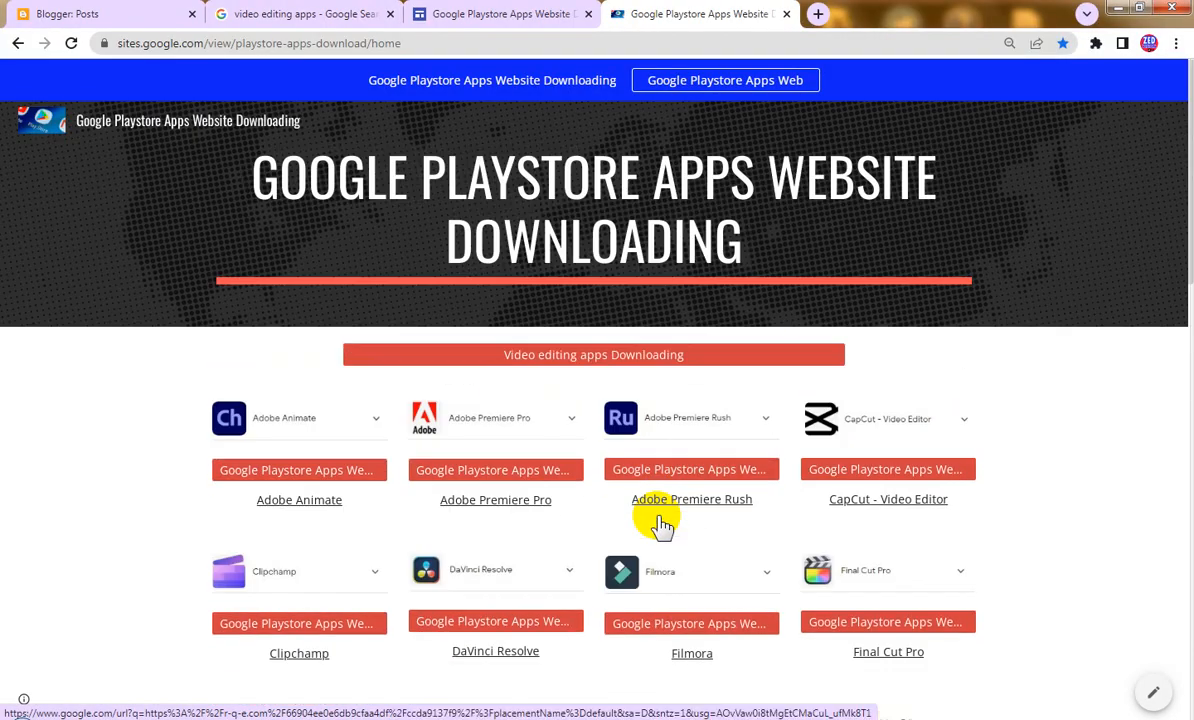
click(533, 12)
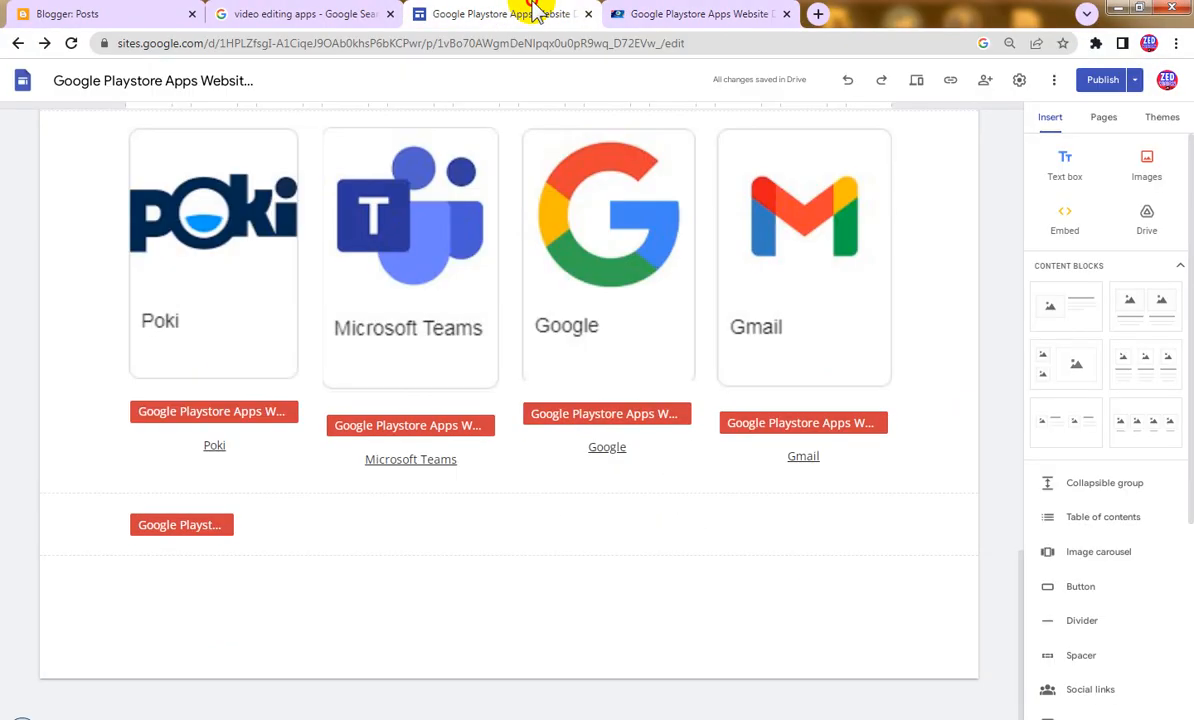
Step: Embed the copied banner ad code directly below the page's title header, above the "Video editing apps Downloading" heading
scroll(645, 418, up, 3)
scroll(645, 418, up, 15)
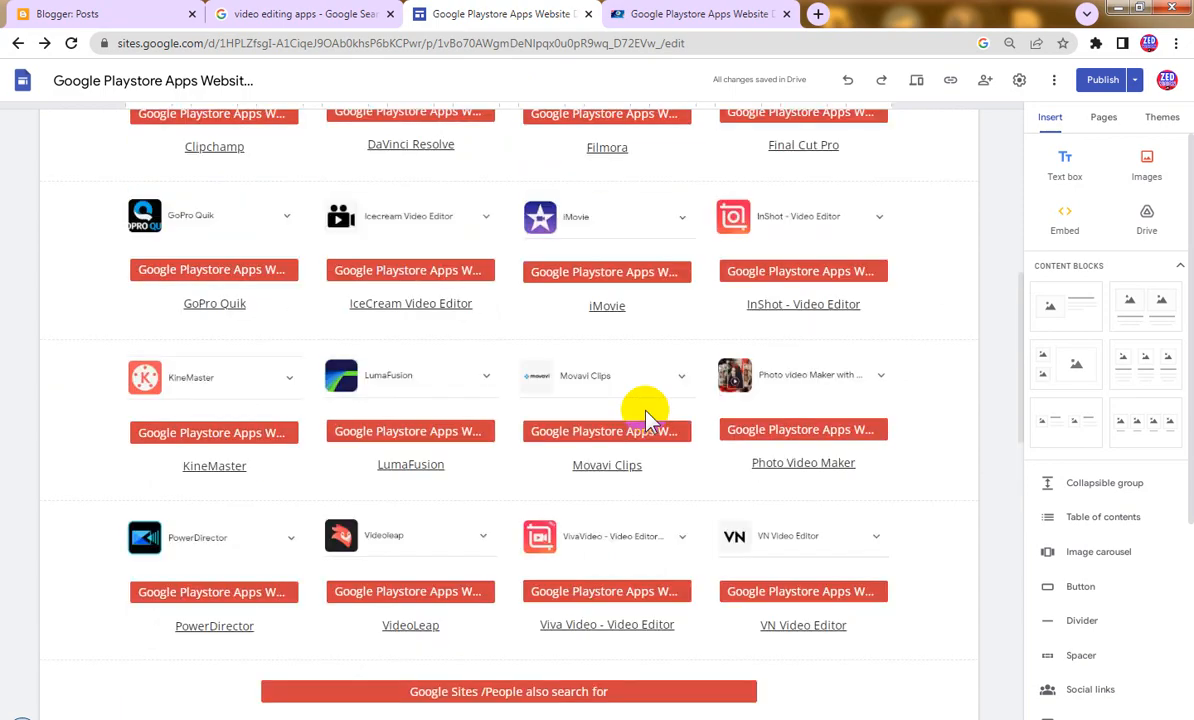
scroll(645, 418, up, 5)
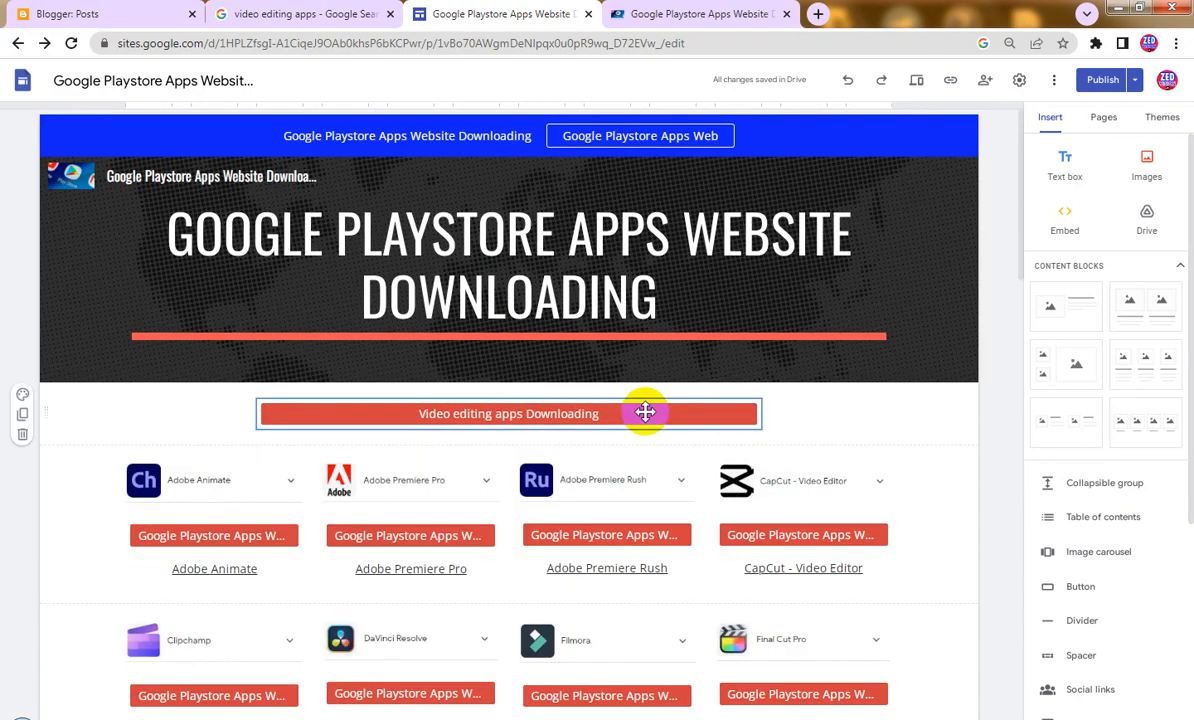
scroll(773, 462, down, 3)
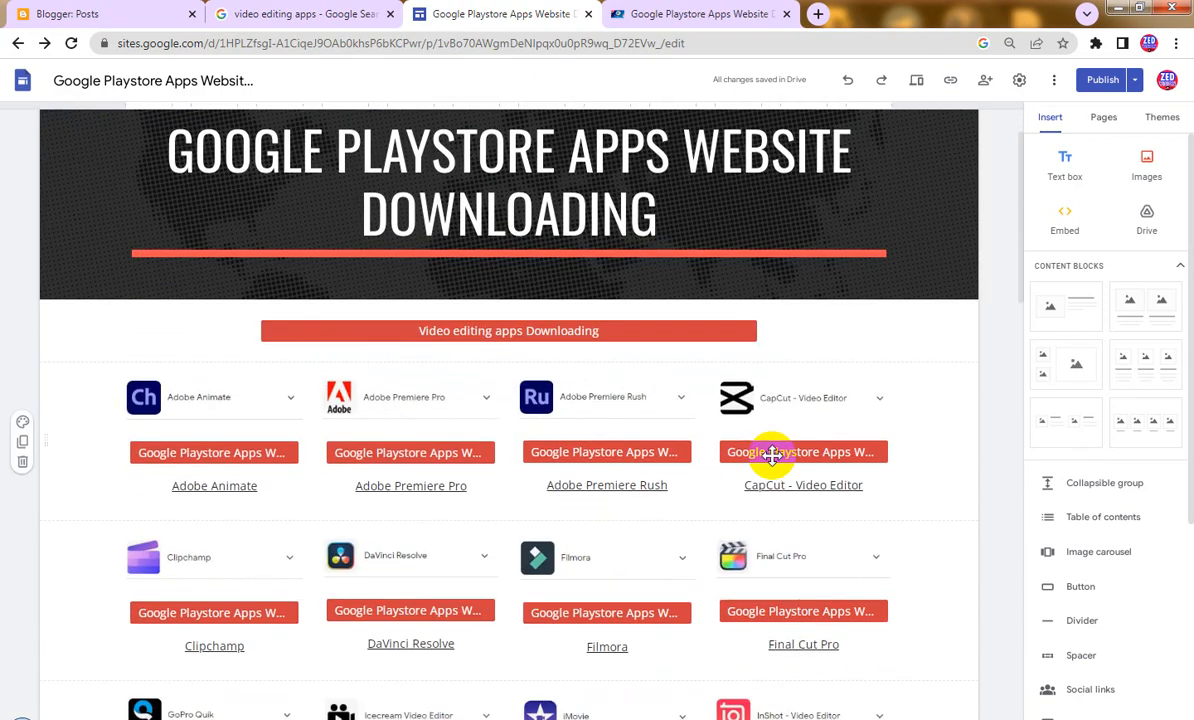
scroll(773, 456, up, 3)
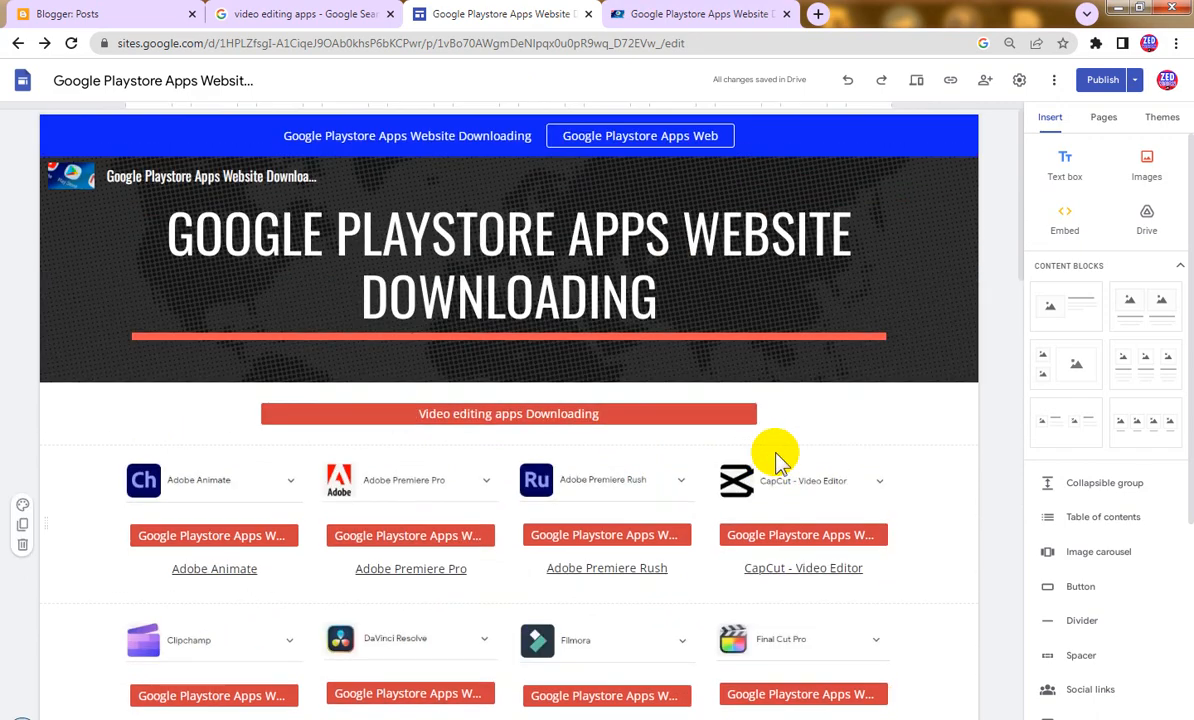
click(887, 332)
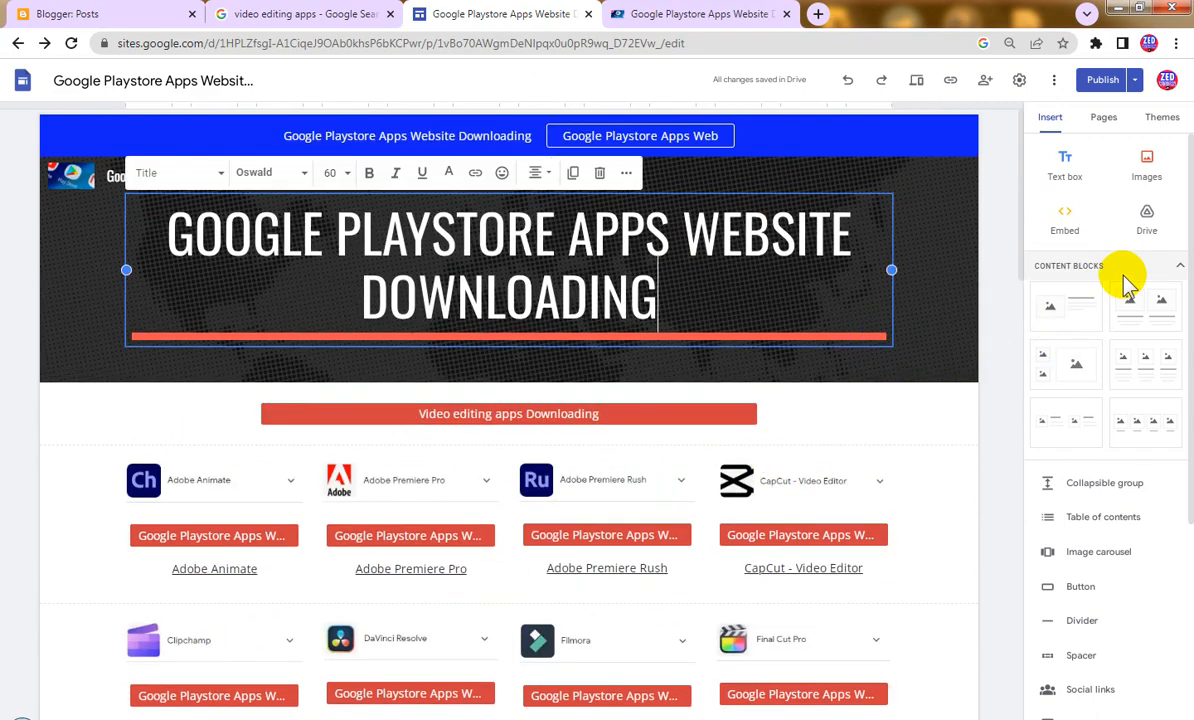
click(1068, 222)
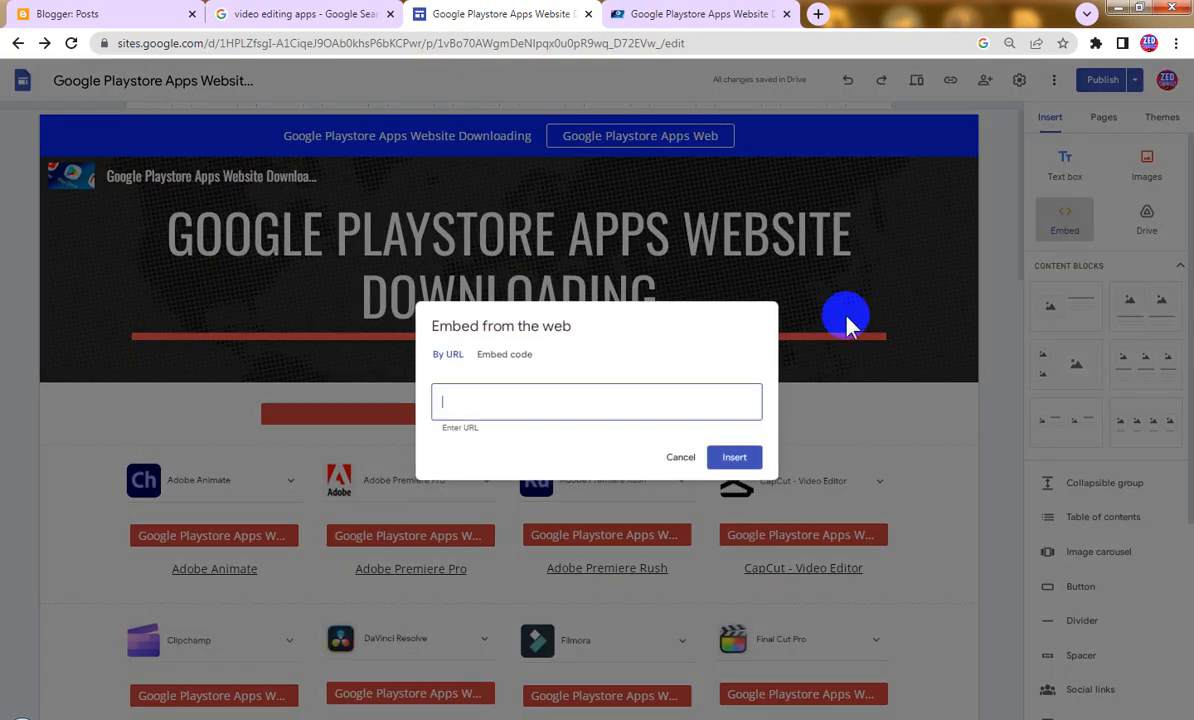
click(518, 355)
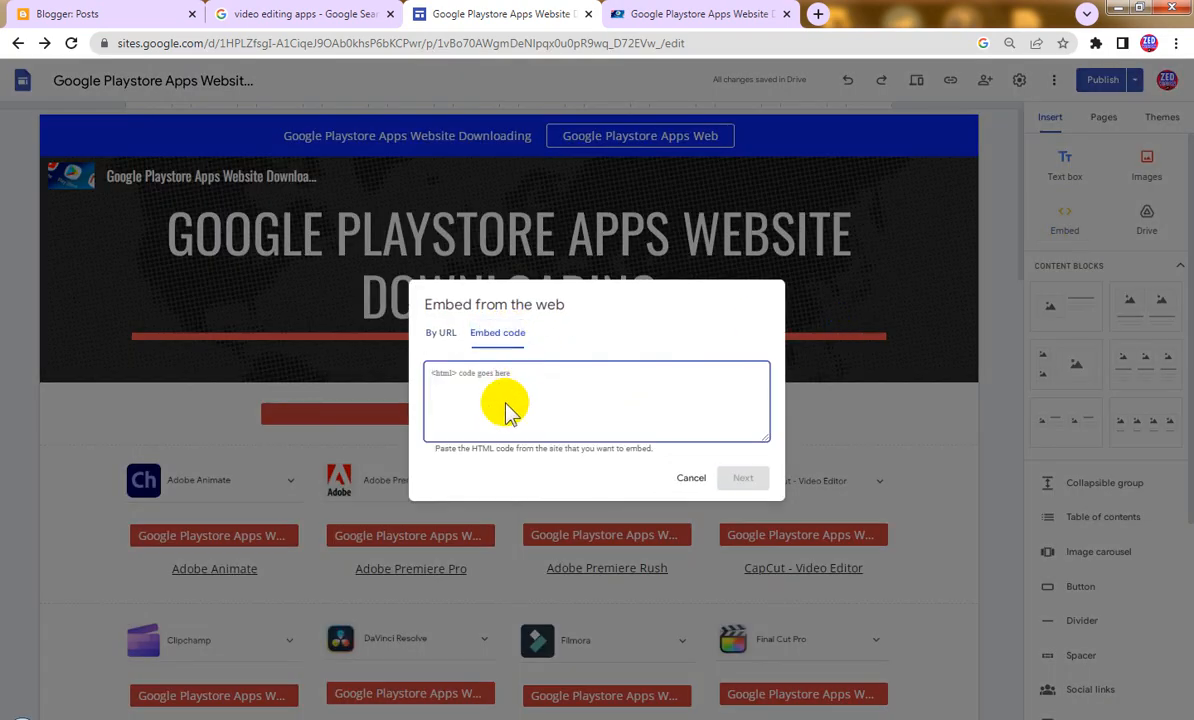
key(ctrl+v)
click(755, 479)
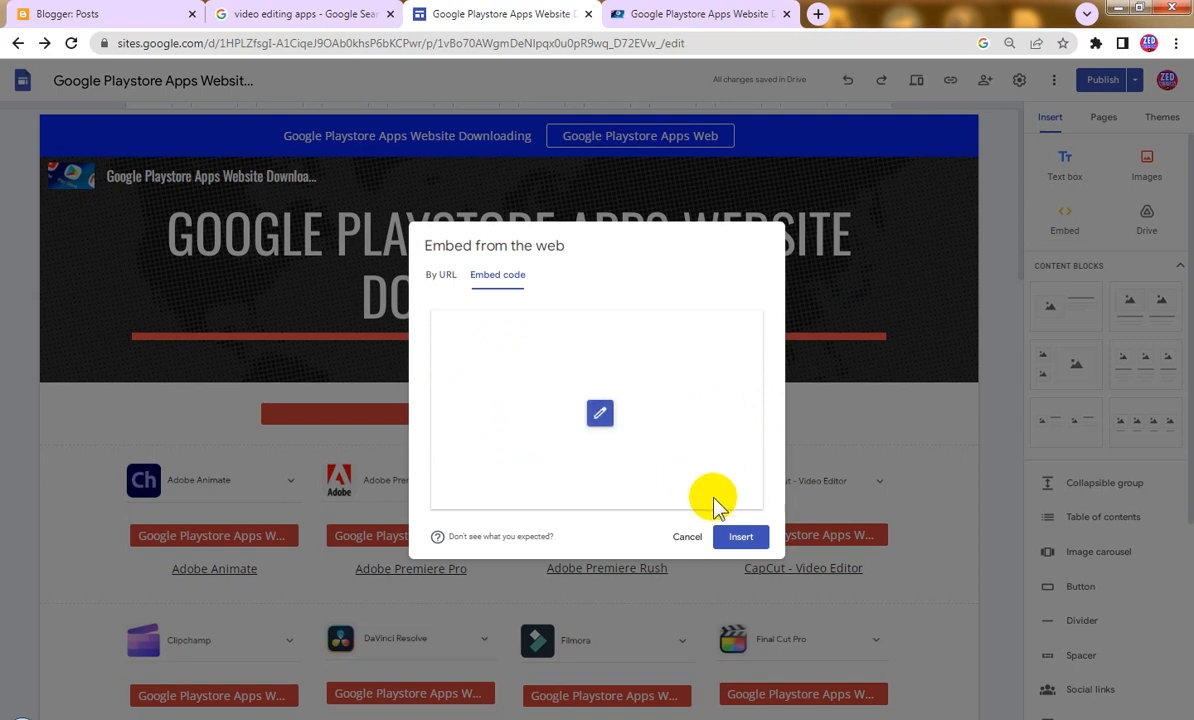
click(745, 541)
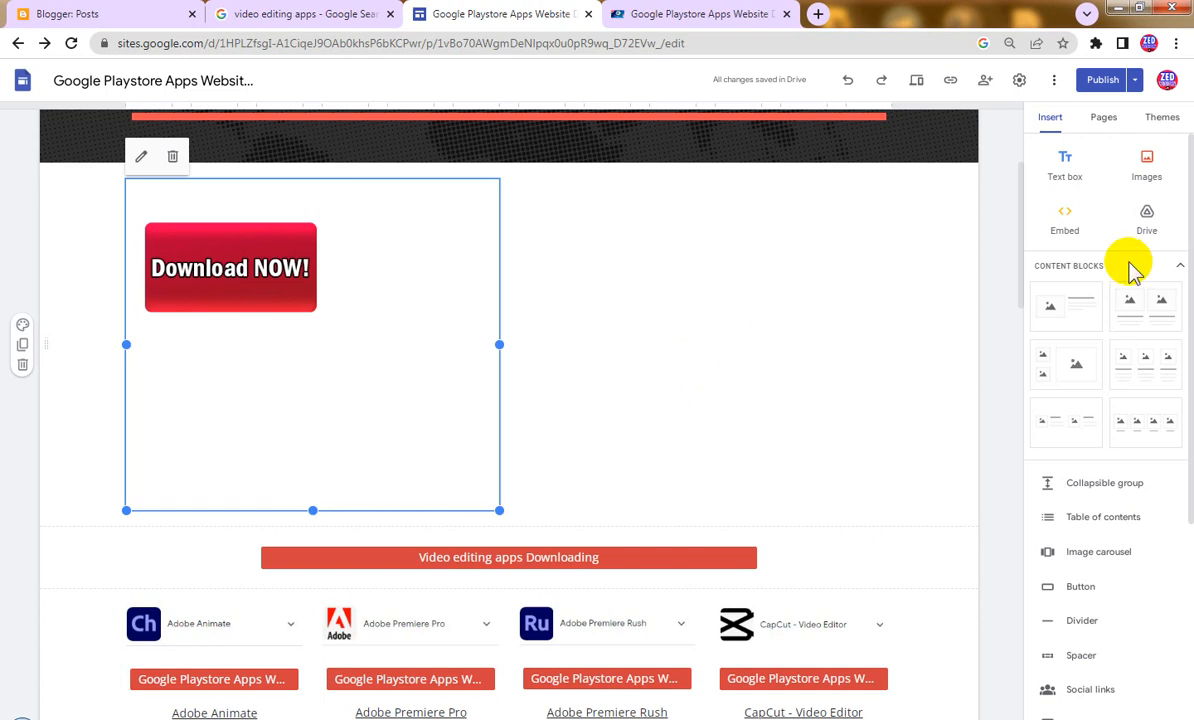
Step: Embed the same banner ad code a second time, in its own section below the first ad
click(1068, 220)
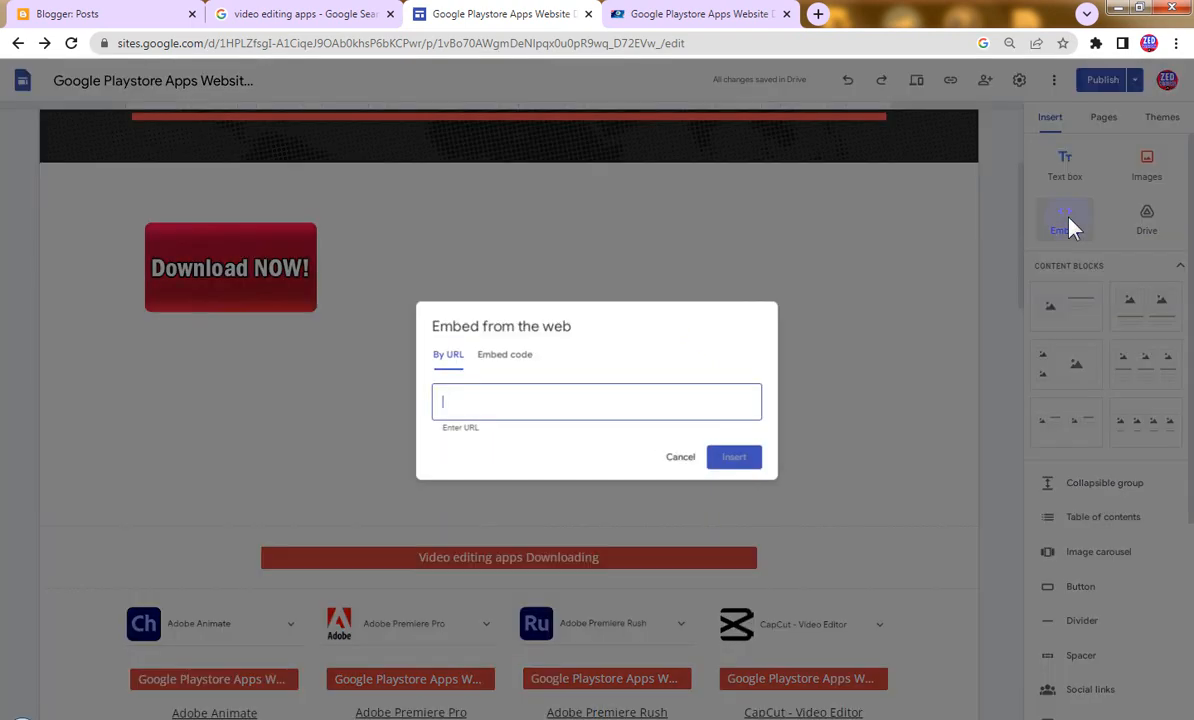
click(519, 358)
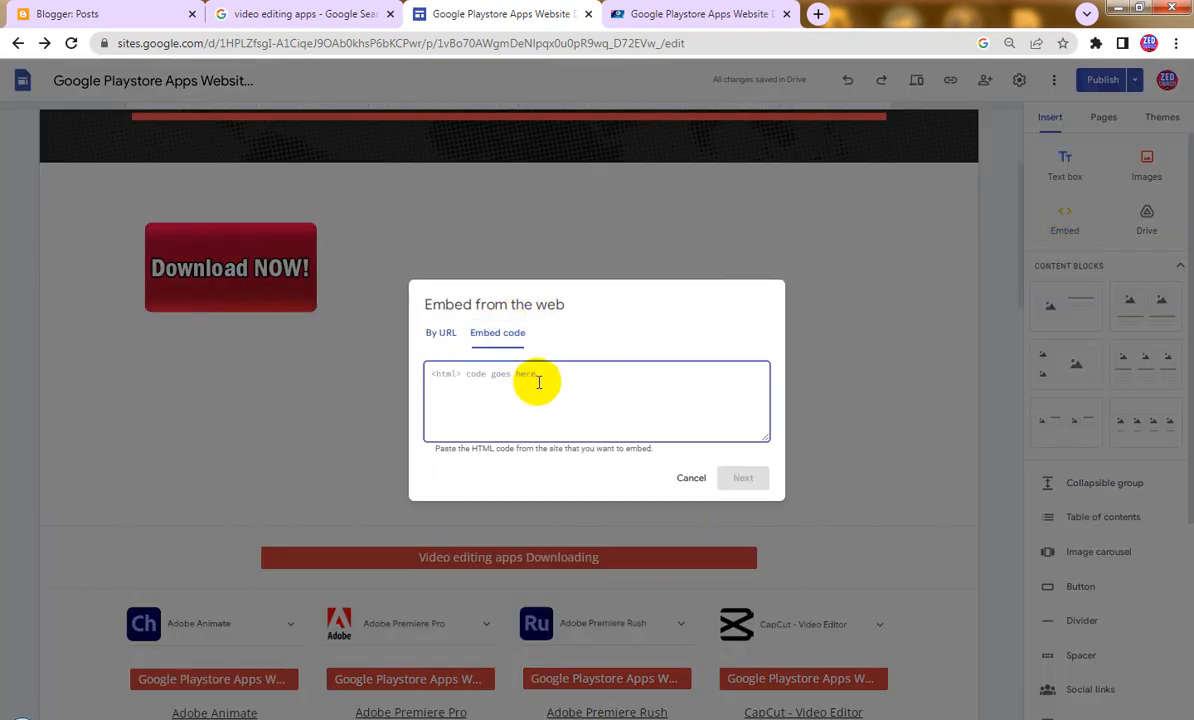
key(ctrl+v)
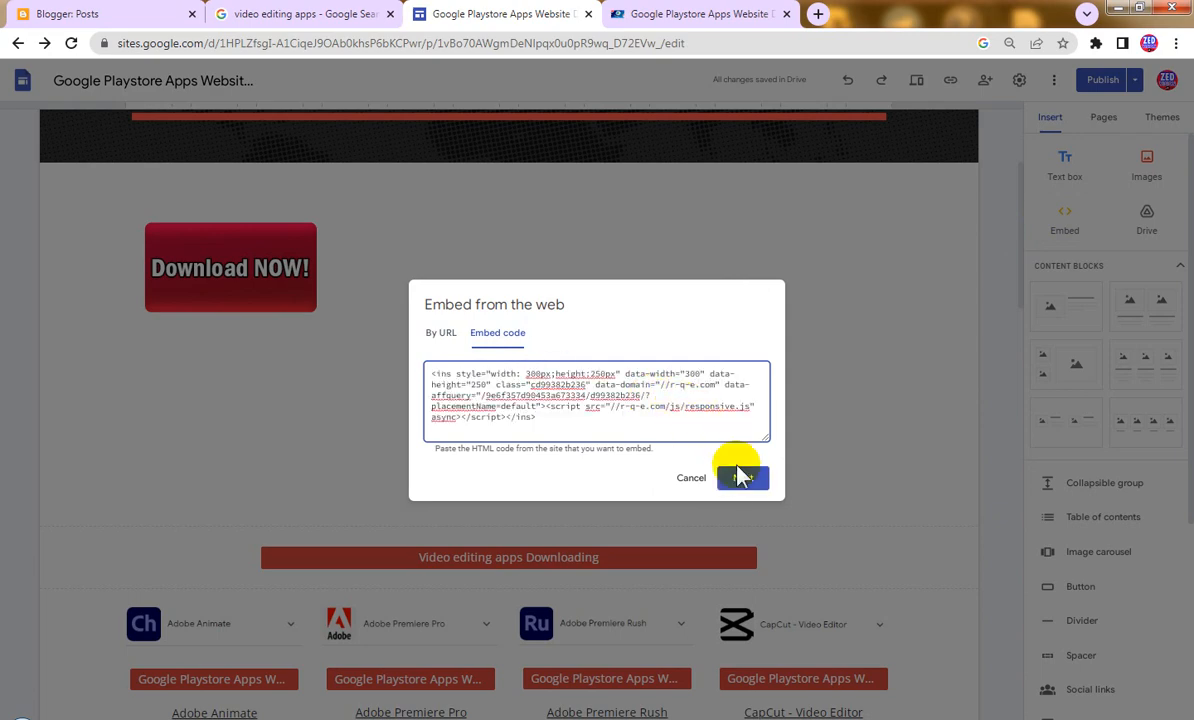
click(745, 477)
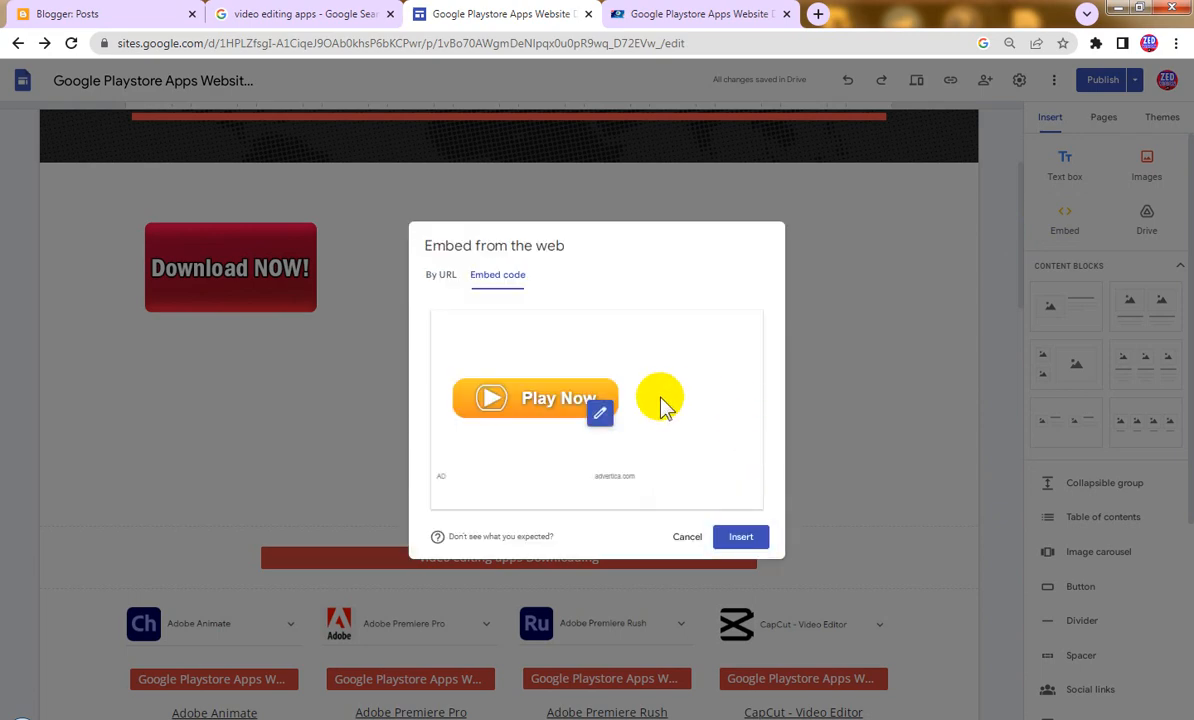
click(741, 538)
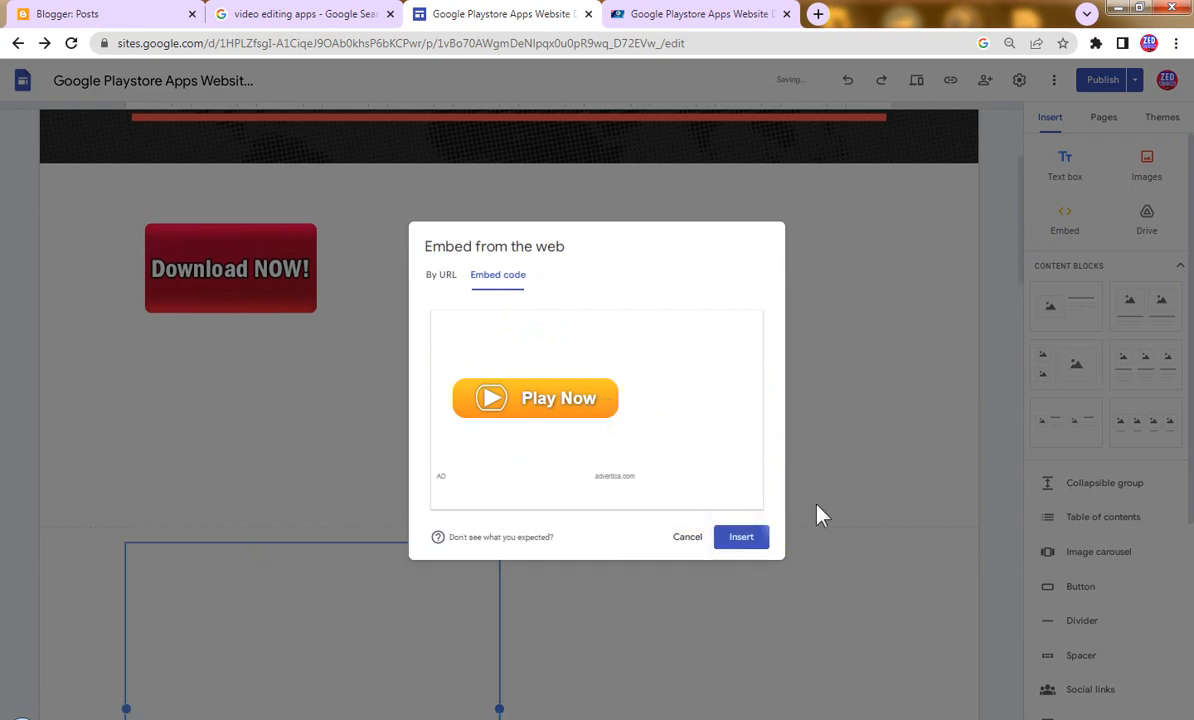
Step: Move the second ad embed up beside the first one so both share the row under the header
scroll(770, 482, up, 3)
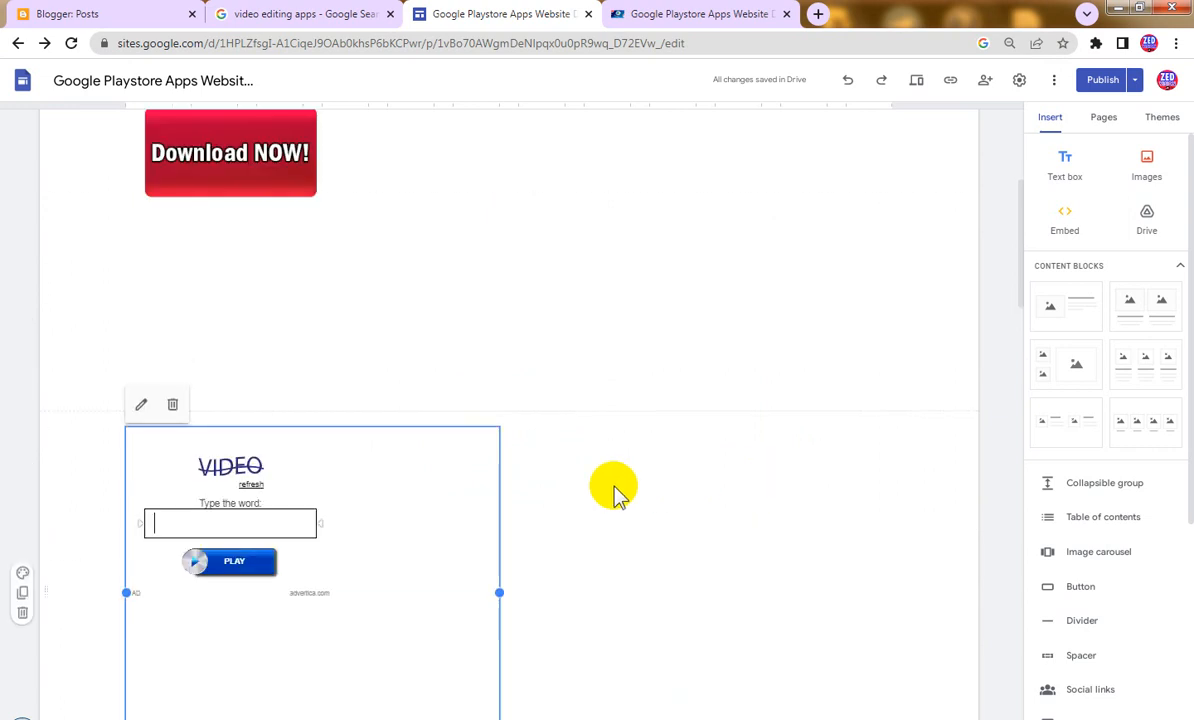
scroll(613, 490, up, 1)
drag(445, 561, 643, 272)
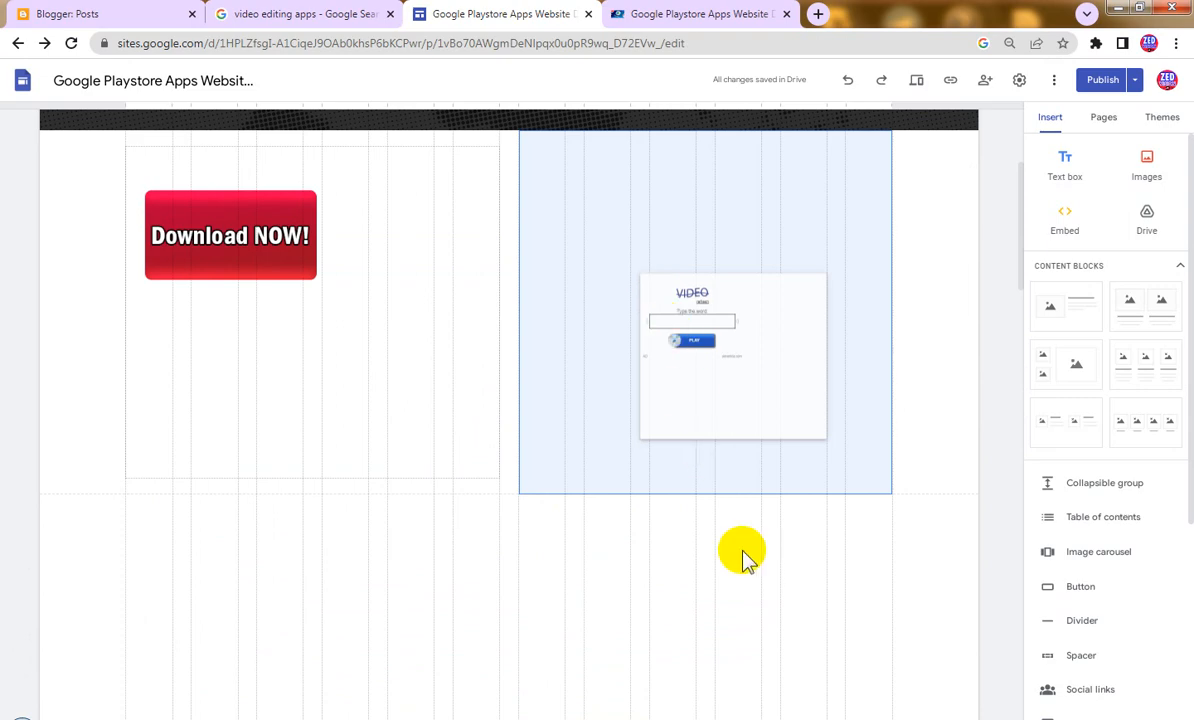
drag(743, 556, 789, 563)
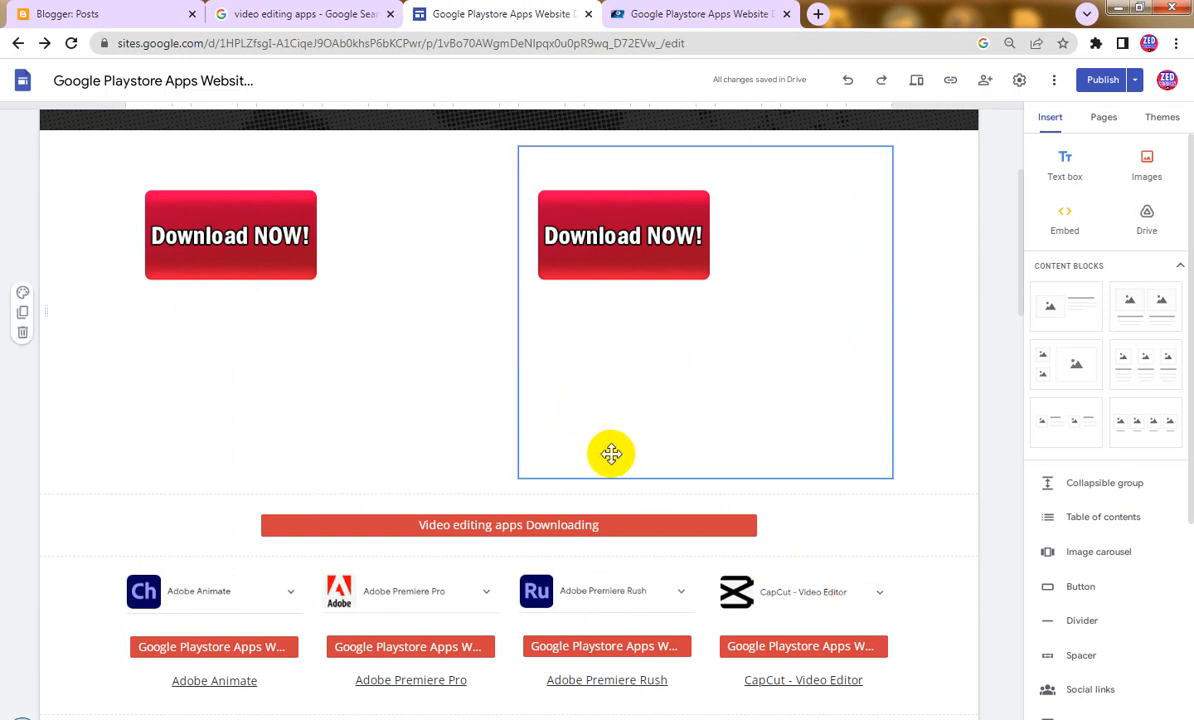
Step: Embed the copied banner ad code below the PowerDirector to VN Video Editor row, above "Google Sites /People also search for"
scroll(611, 455, down, 6)
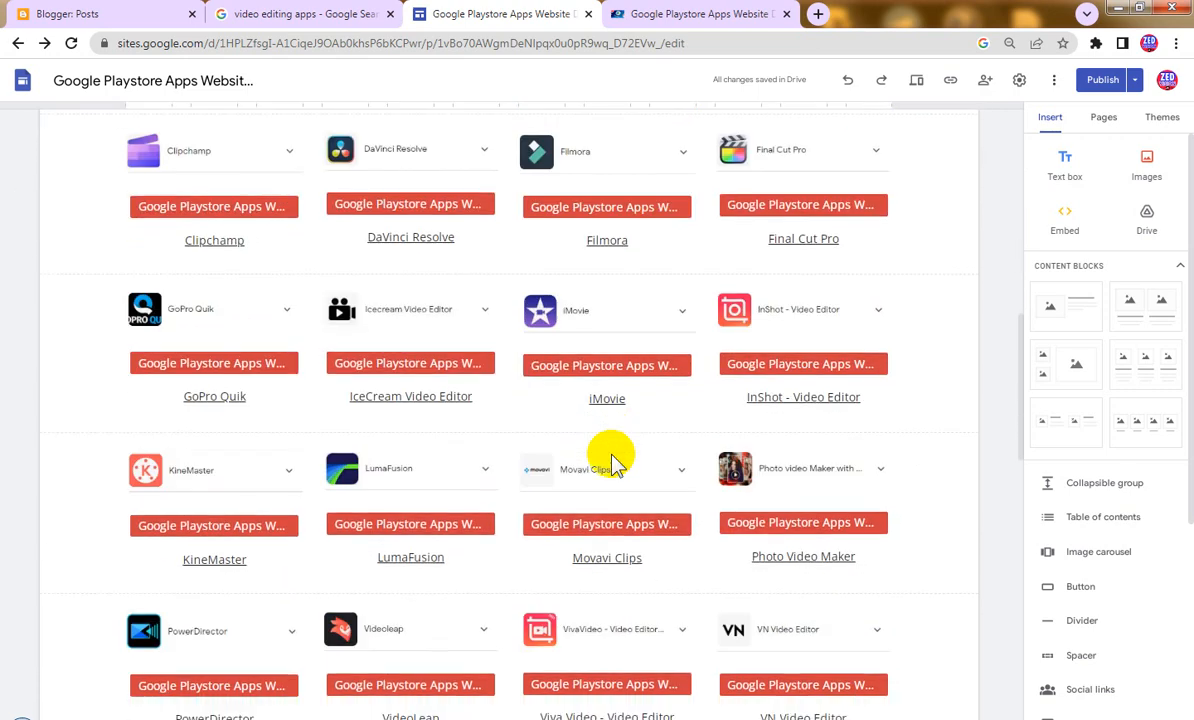
scroll(611, 460, down, 4)
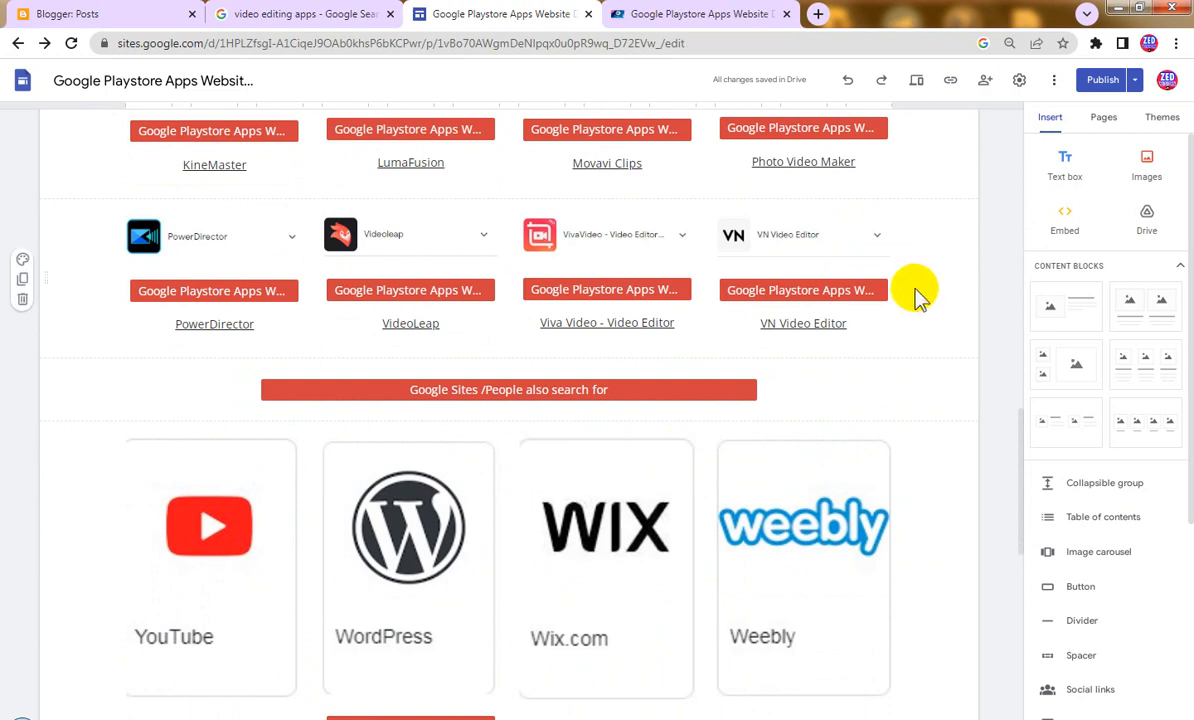
click(882, 293)
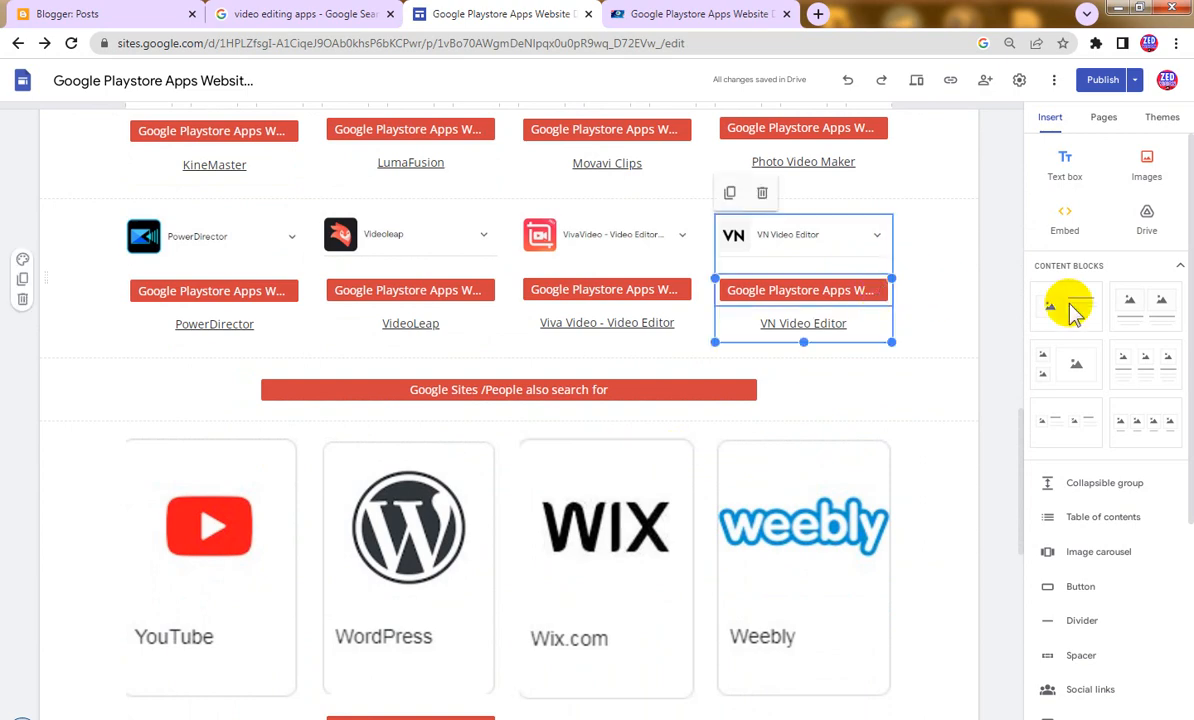
click(1064, 222)
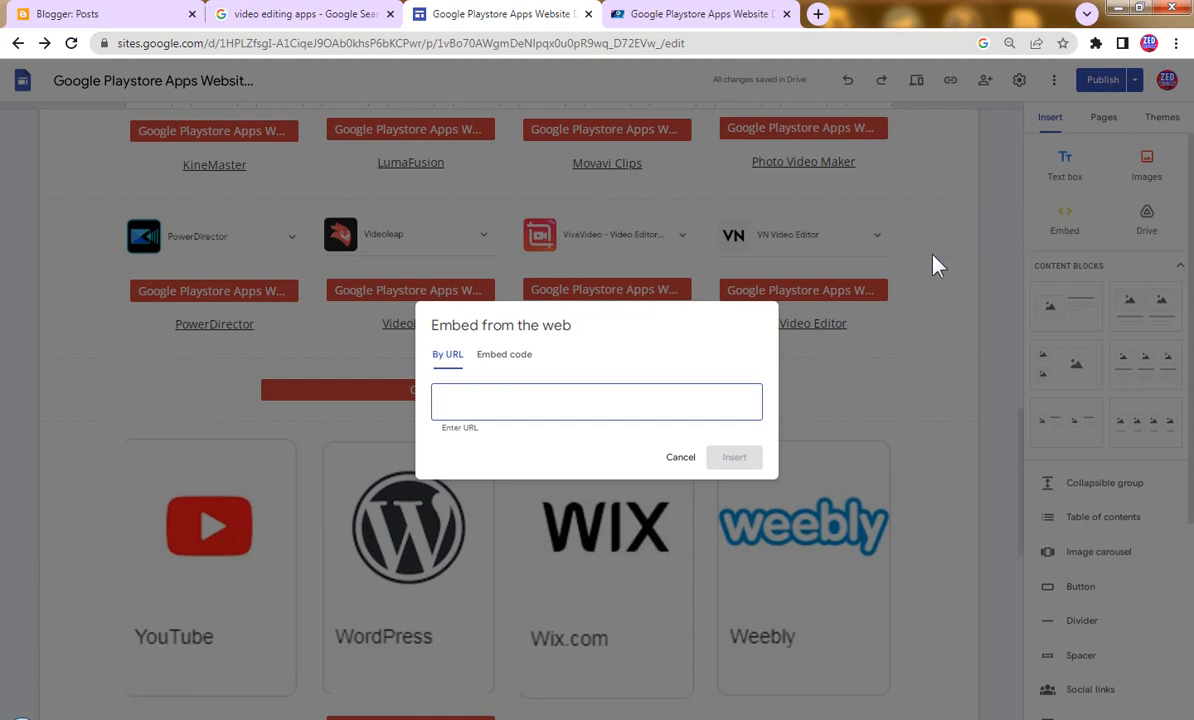
click(504, 354)
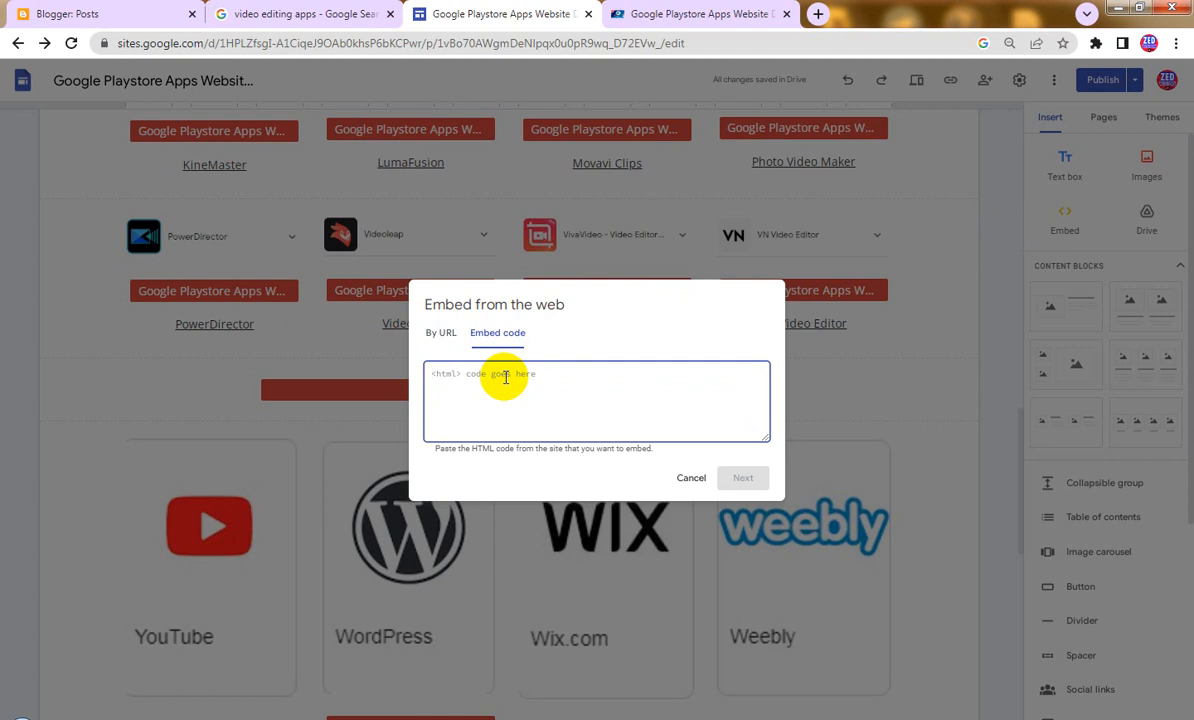
right_click(505, 377)
click(541, 474)
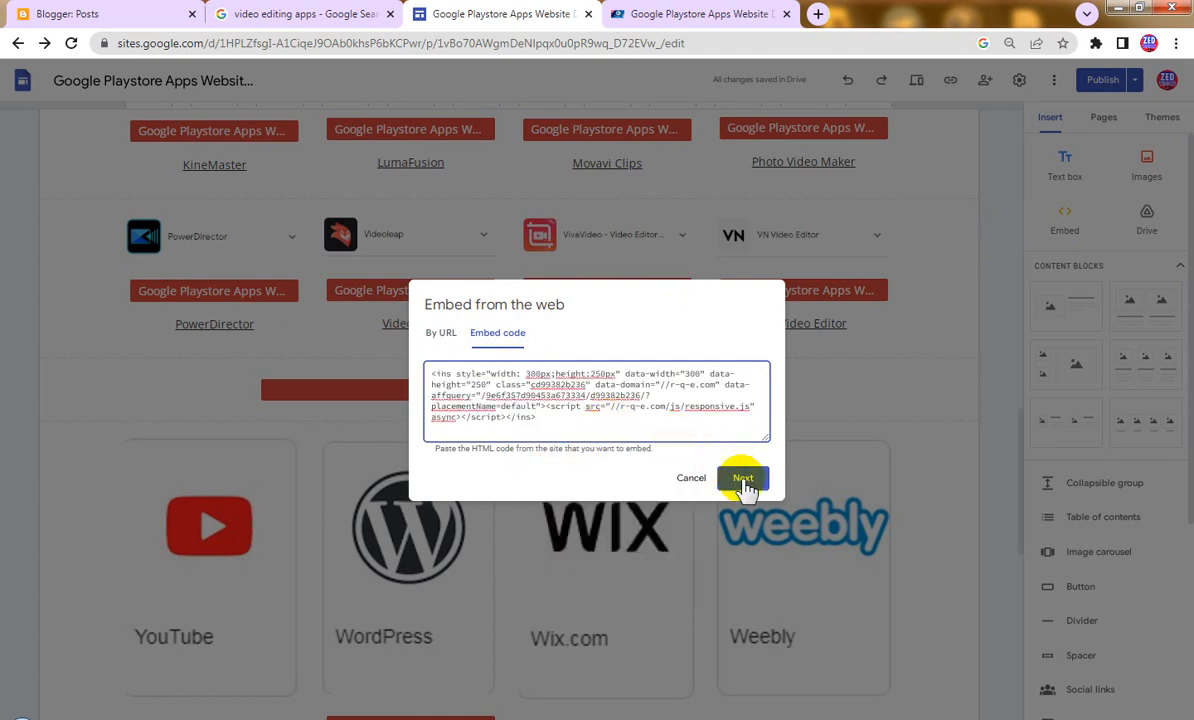
click(744, 480)
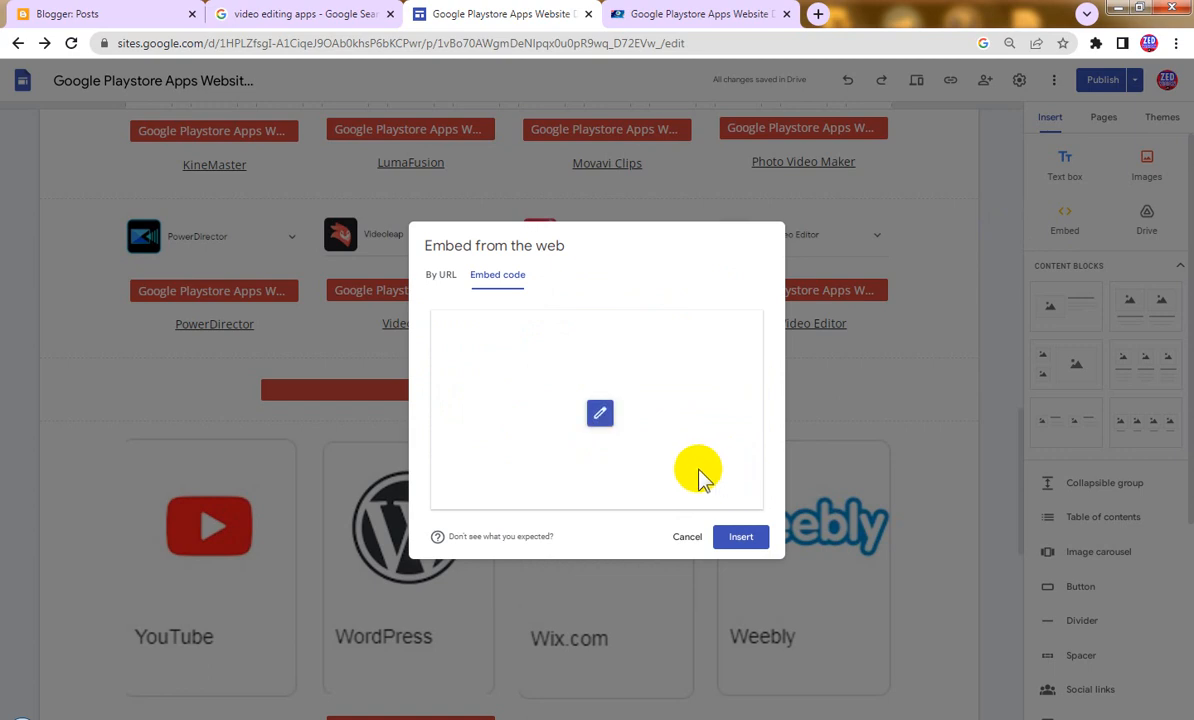
click(748, 538)
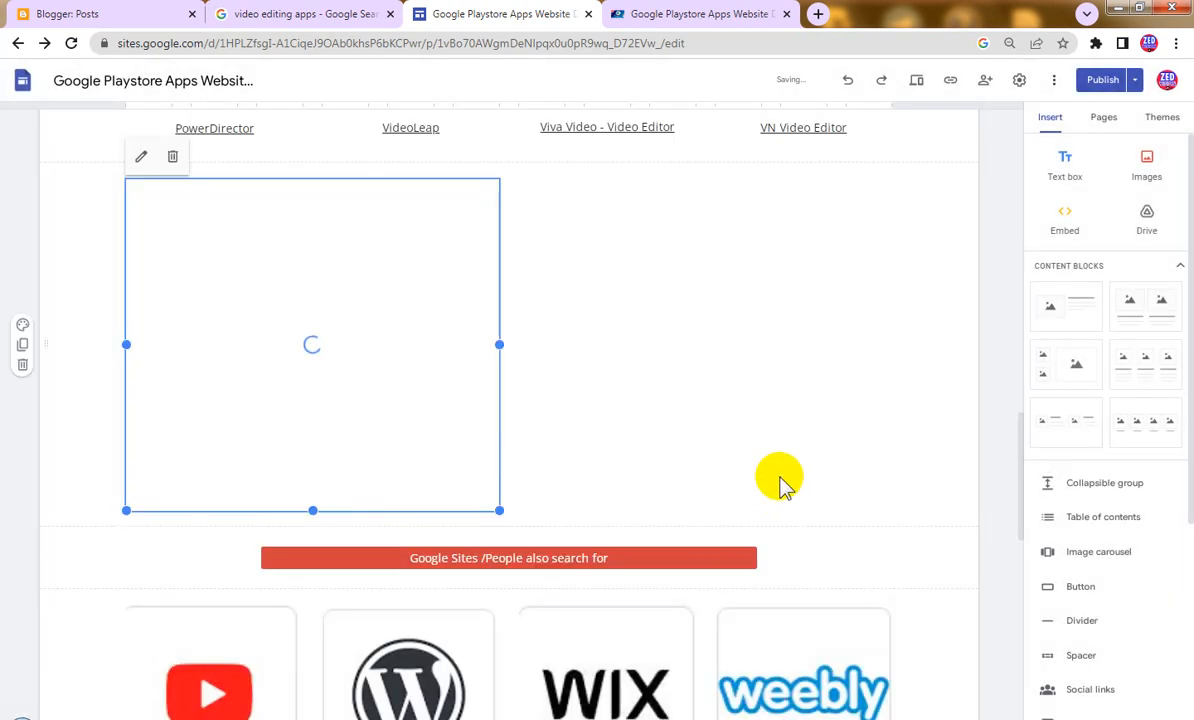
Step: Embed the same banner ad code again in its own section directly above "Google Sites /People also search for"
click(1062, 222)
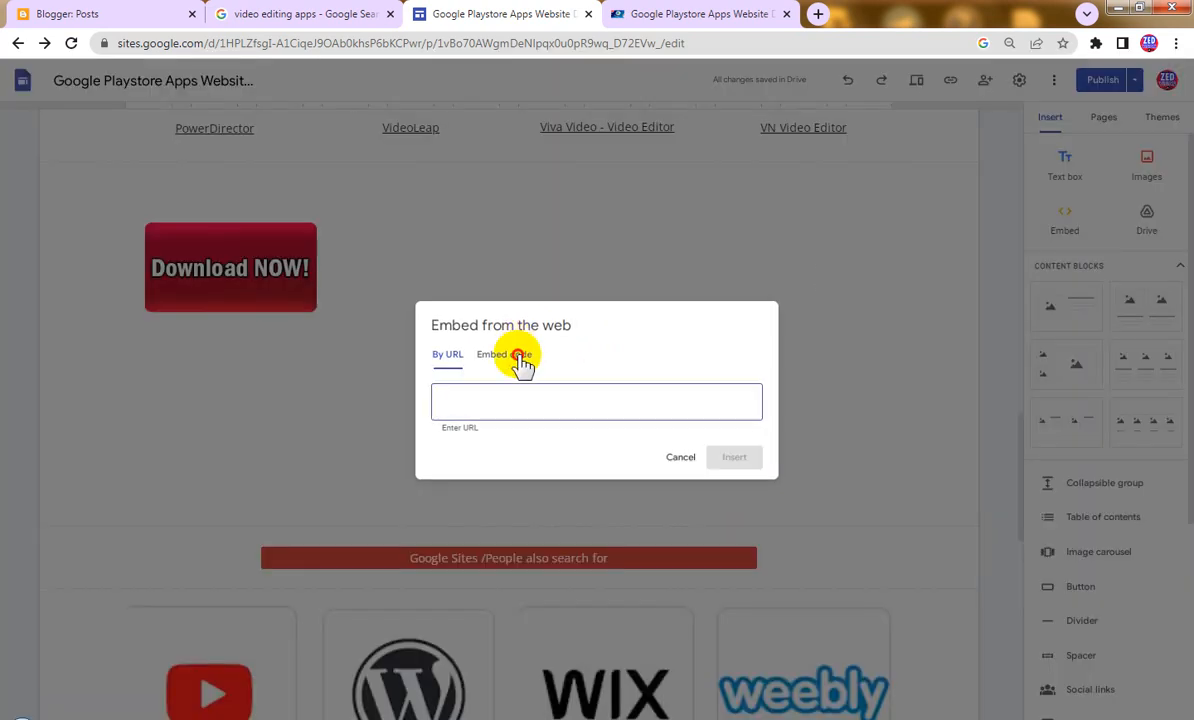
click(510, 343)
right_click(524, 380)
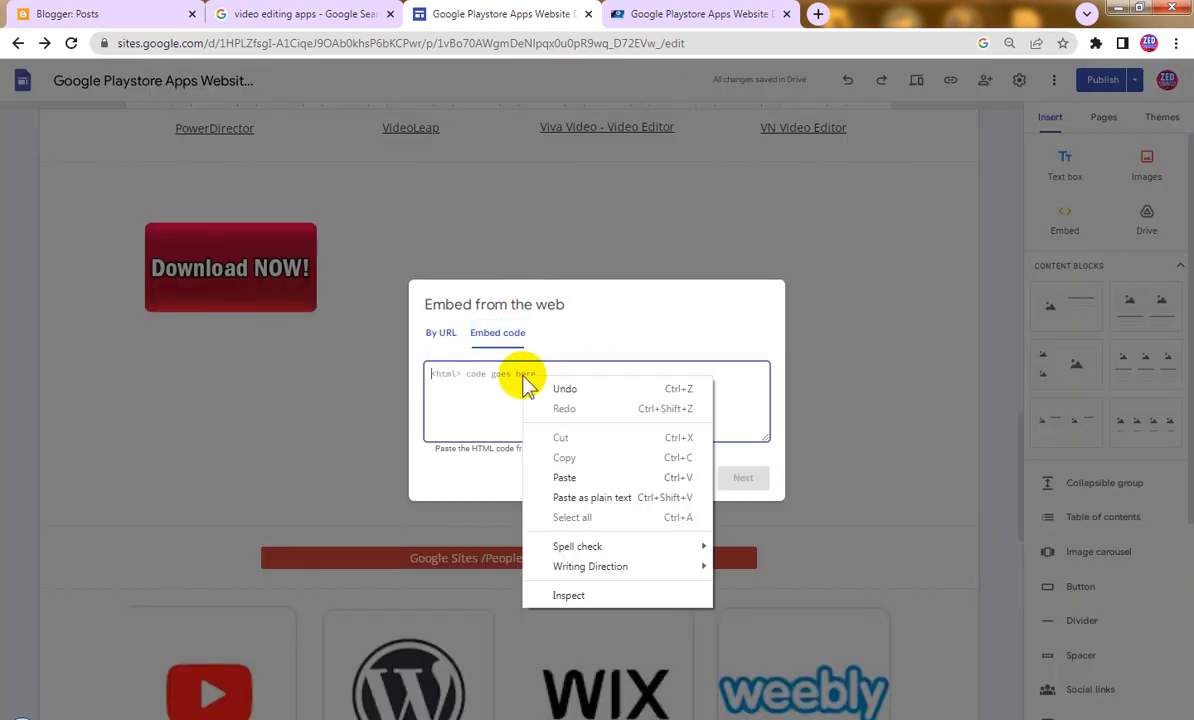
click(564, 477)
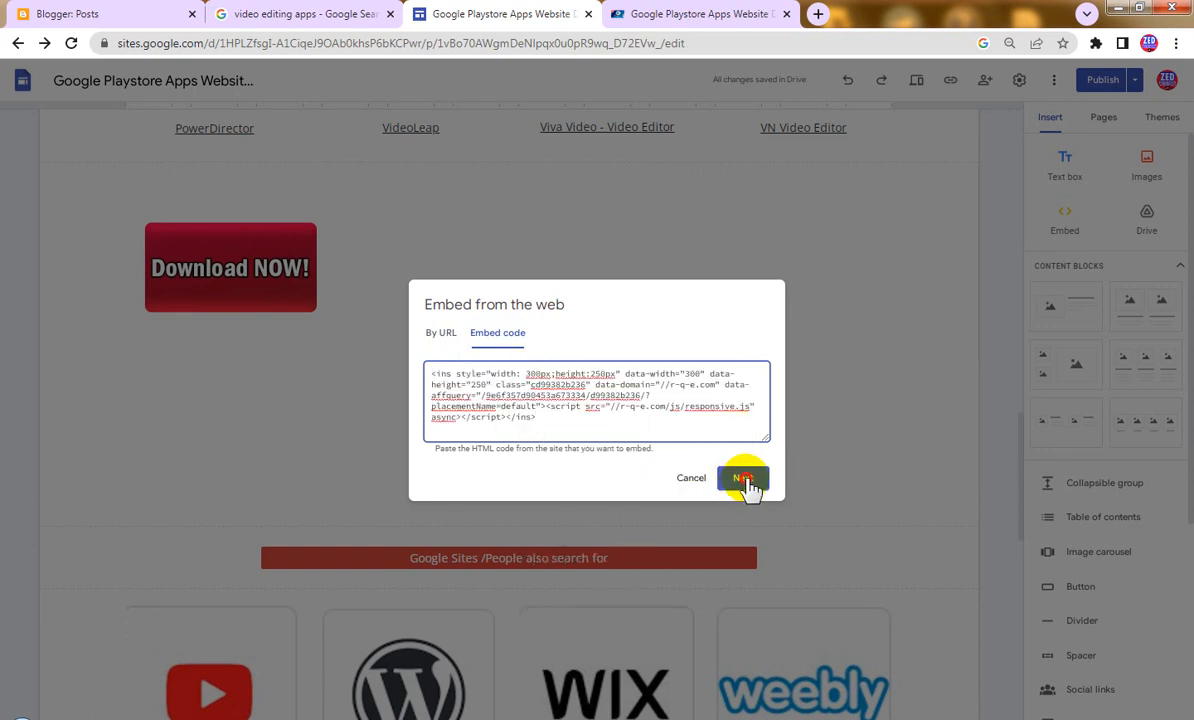
click(745, 479)
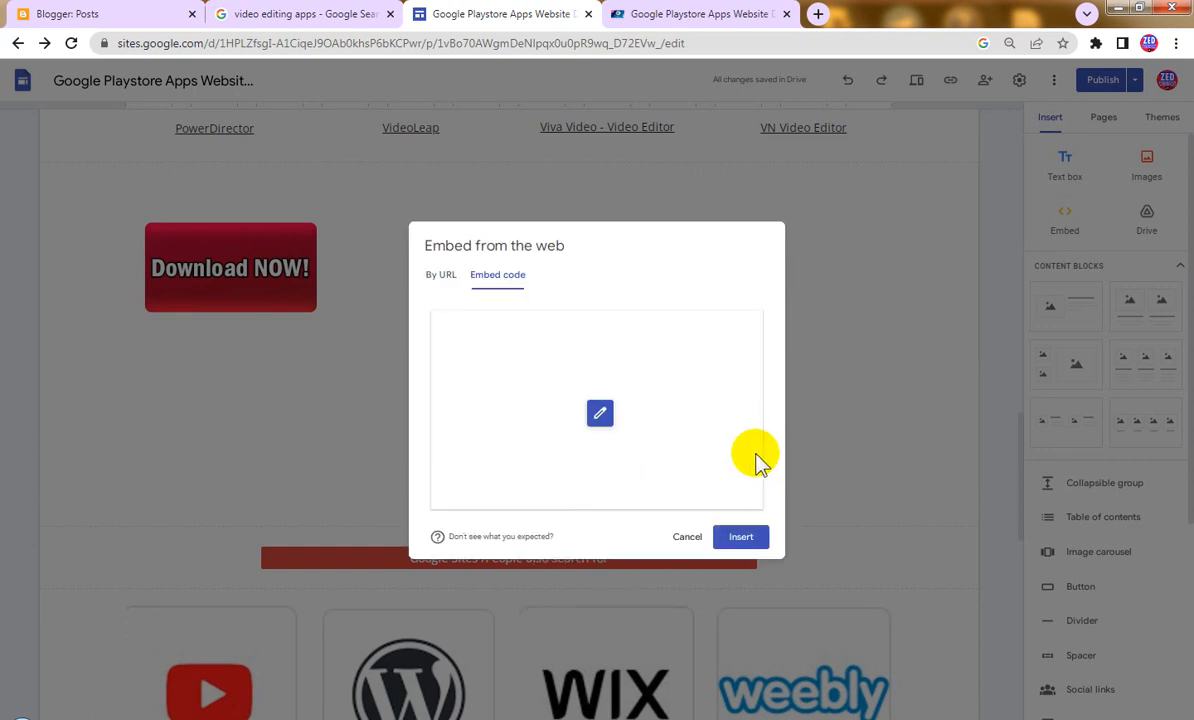
click(743, 538)
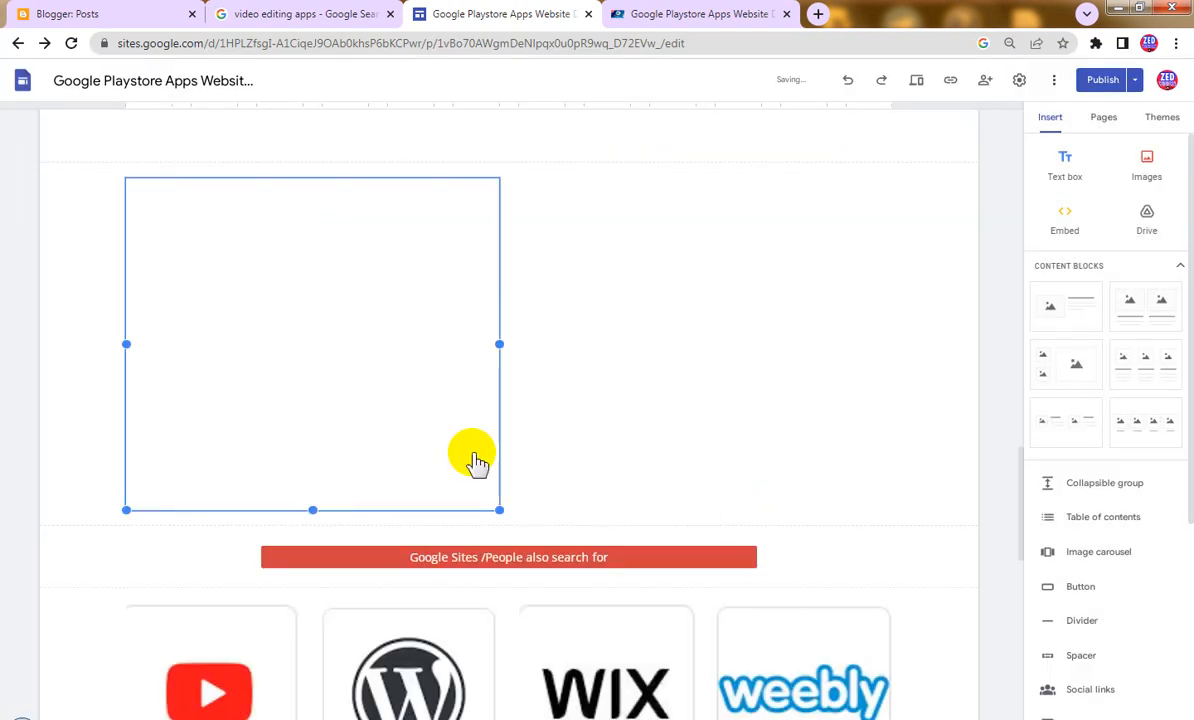
Step: Move the newly added ad embed up beside the "Download NOW!" ad so both share one row
scroll(537, 487, up, 3)
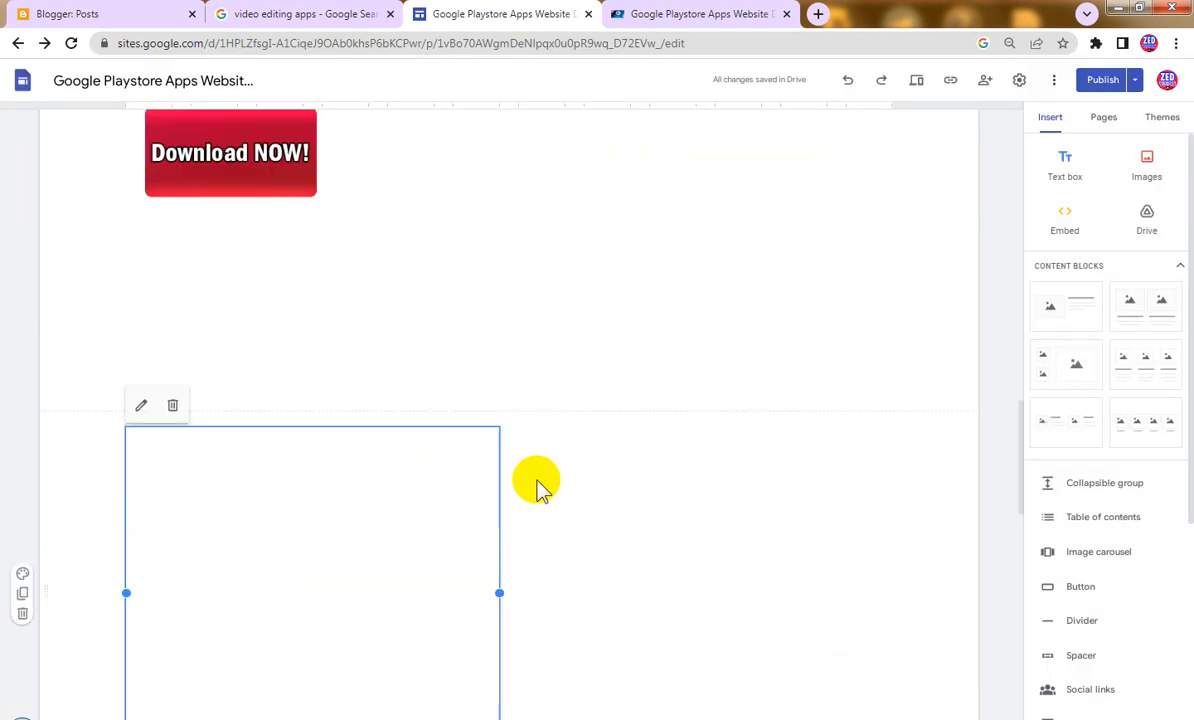
scroll(537, 487, up, 1)
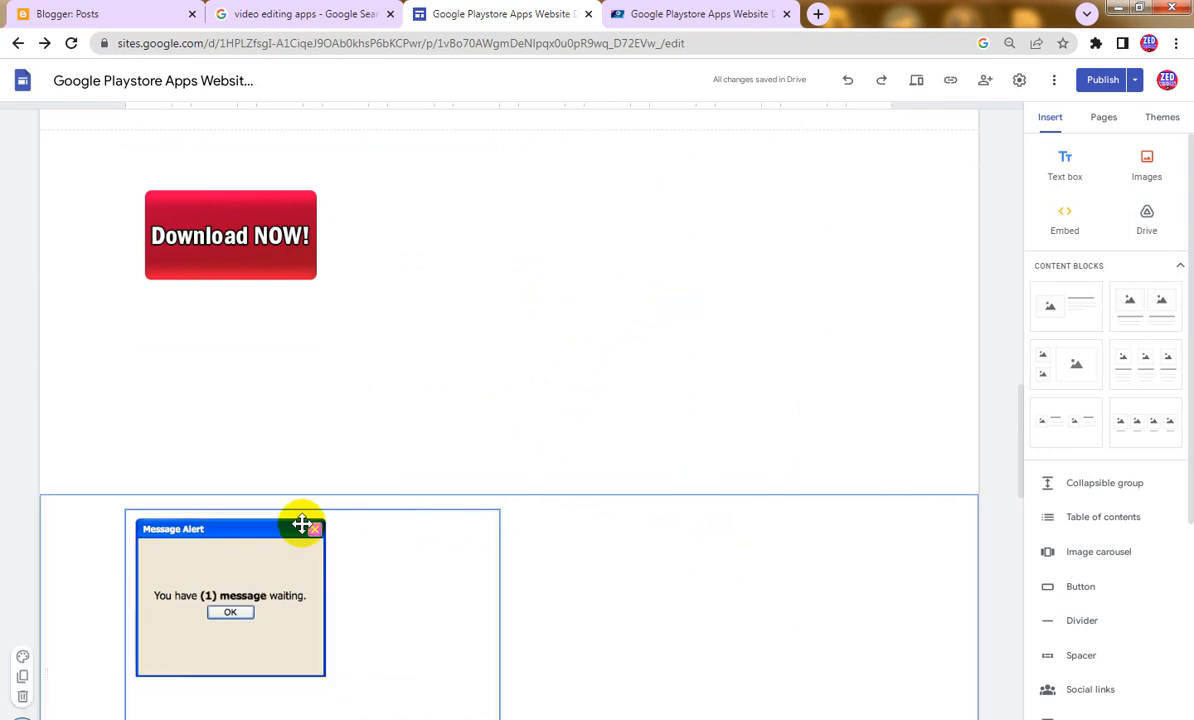
drag(347, 513, 547, 267)
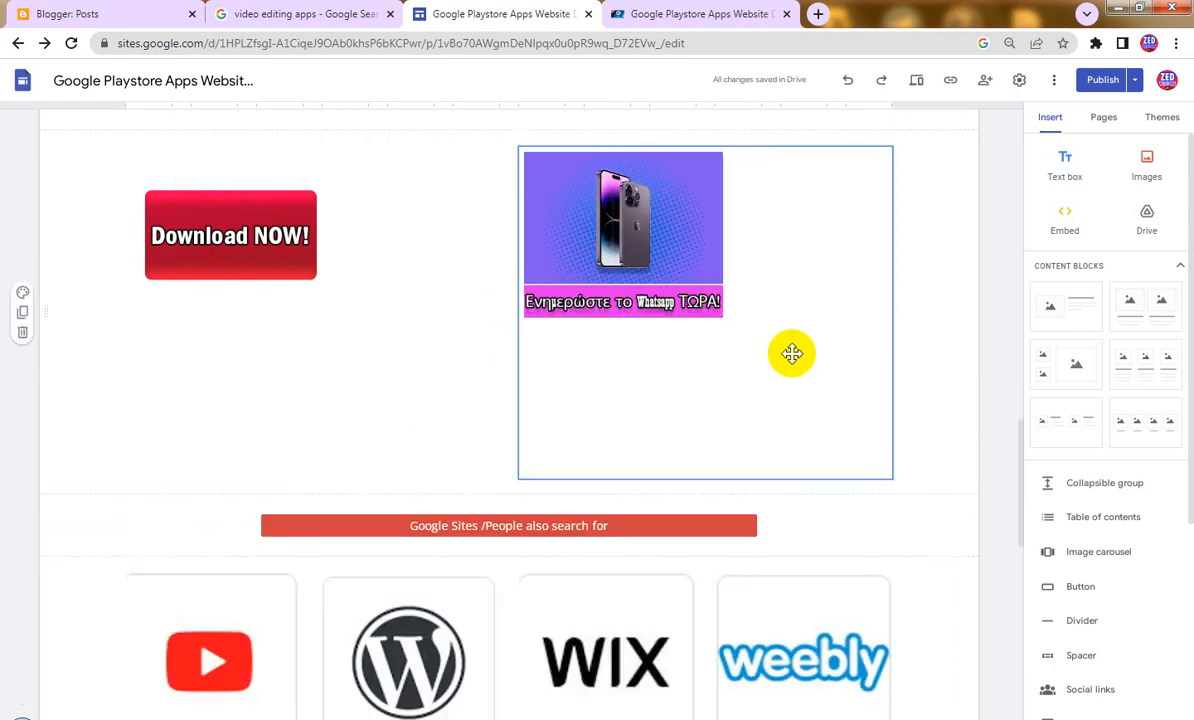
Step: Start a new code embed below the Poki to Gmail row, leaving the HTML code entry open and empty
scroll(812, 445, down, 3)
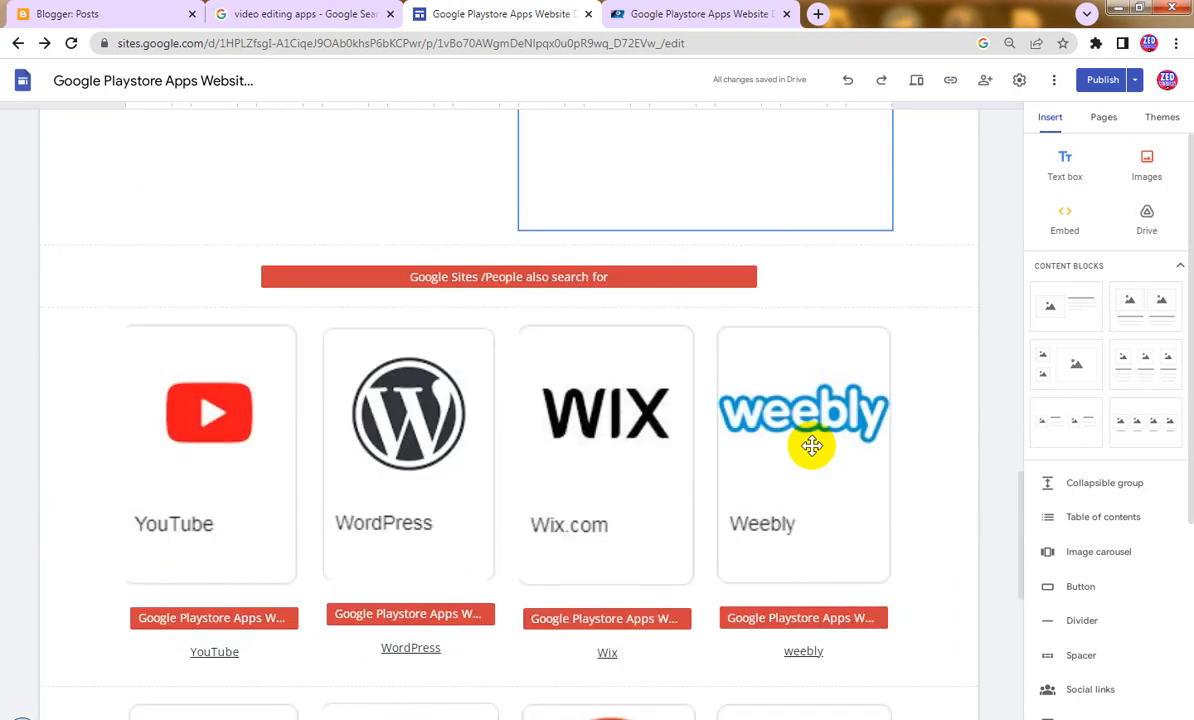
scroll(813, 447, down, 3)
scroll(812, 455, down, 4)
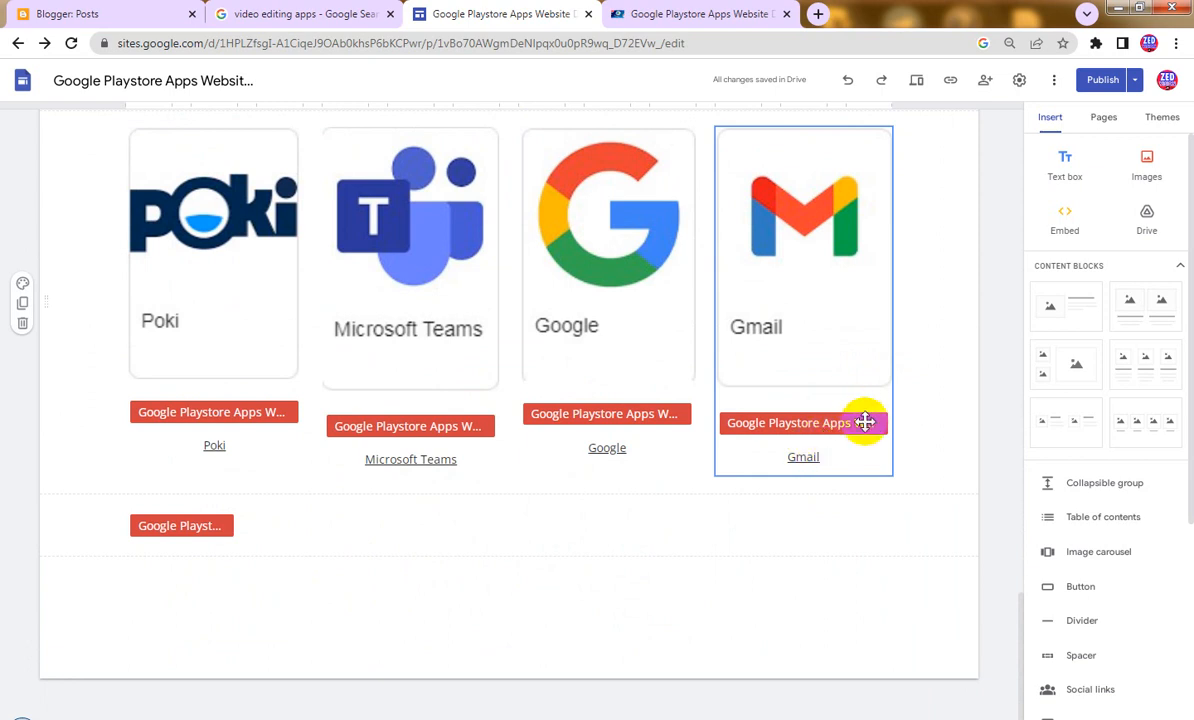
click(865, 422)
click(1065, 219)
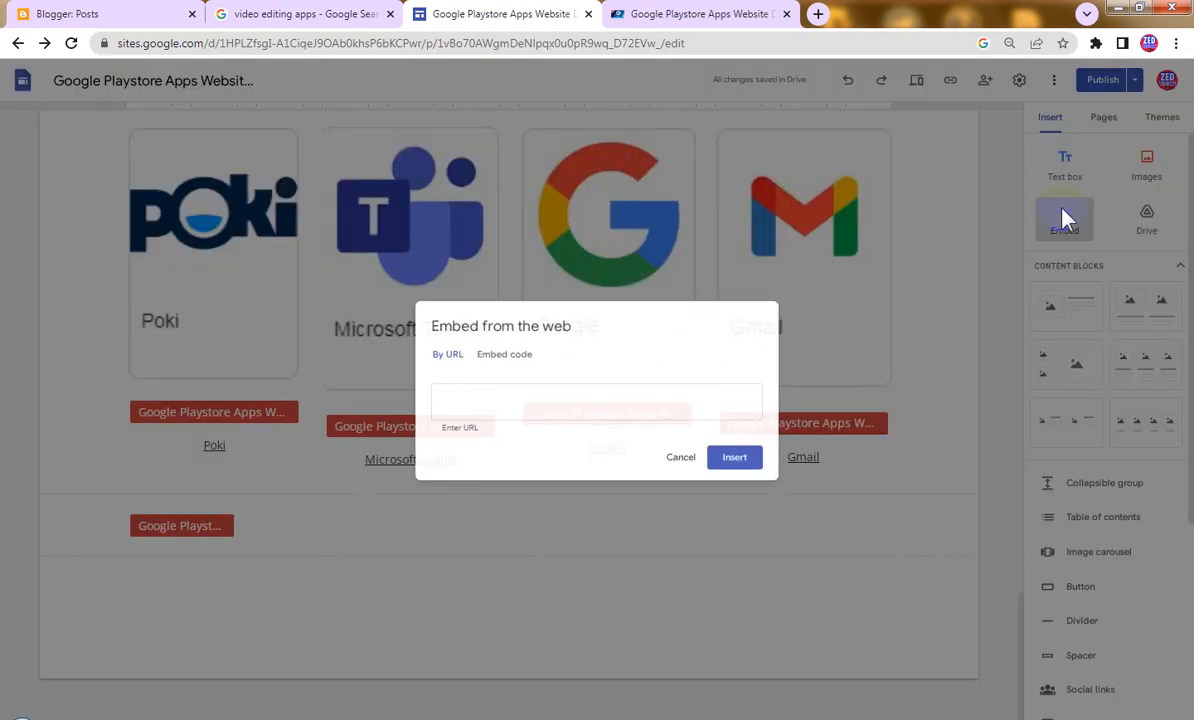
click(508, 355)
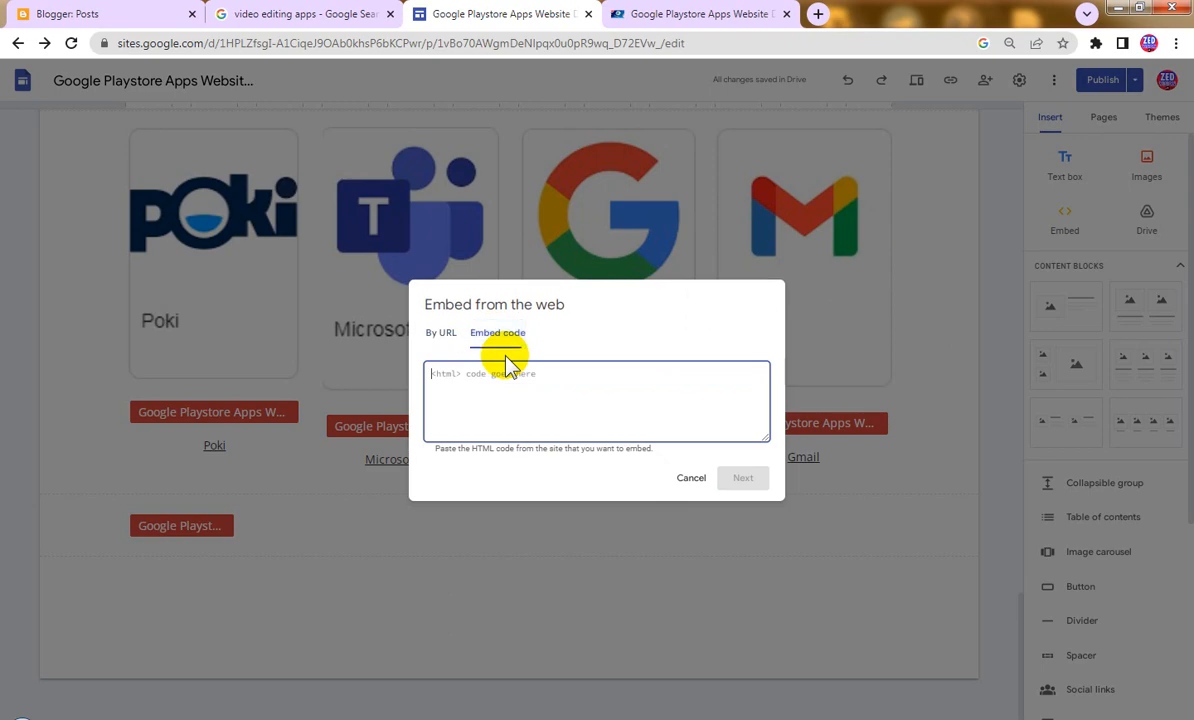
Step: Switch to Advertica, generate a banner ad tag with the banner size set to Responsive, and copy its code
click(323, 714)
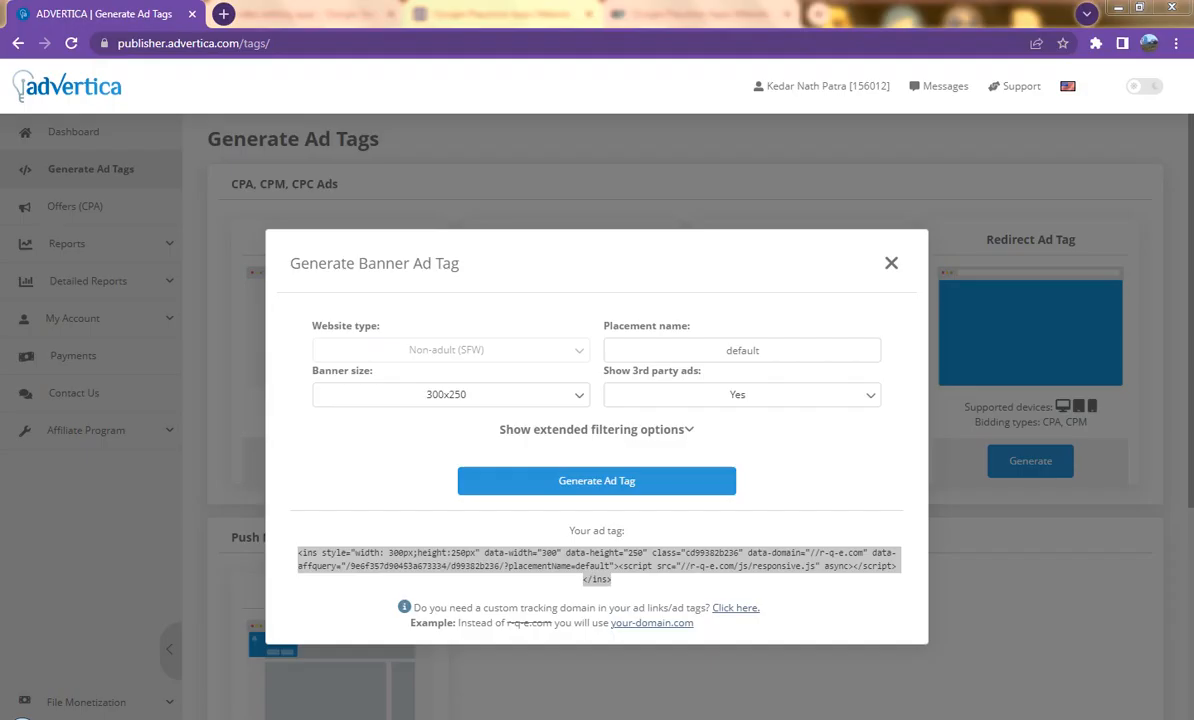
click(488, 550)
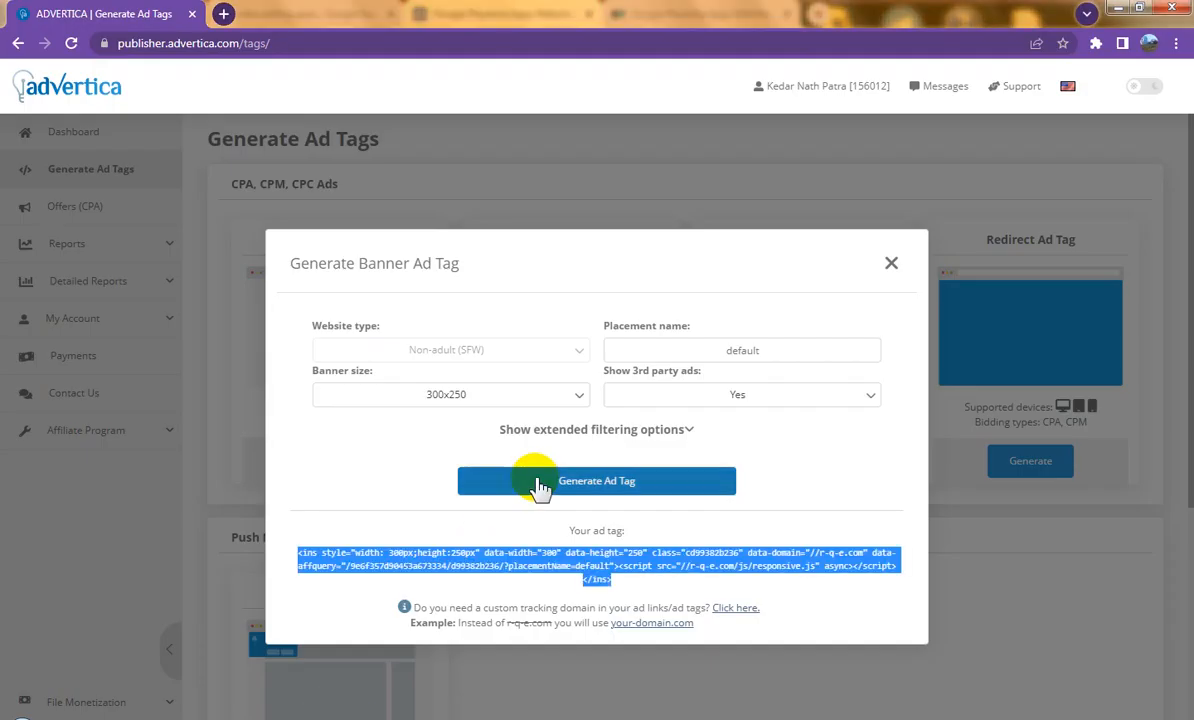
triple_click(420, 263)
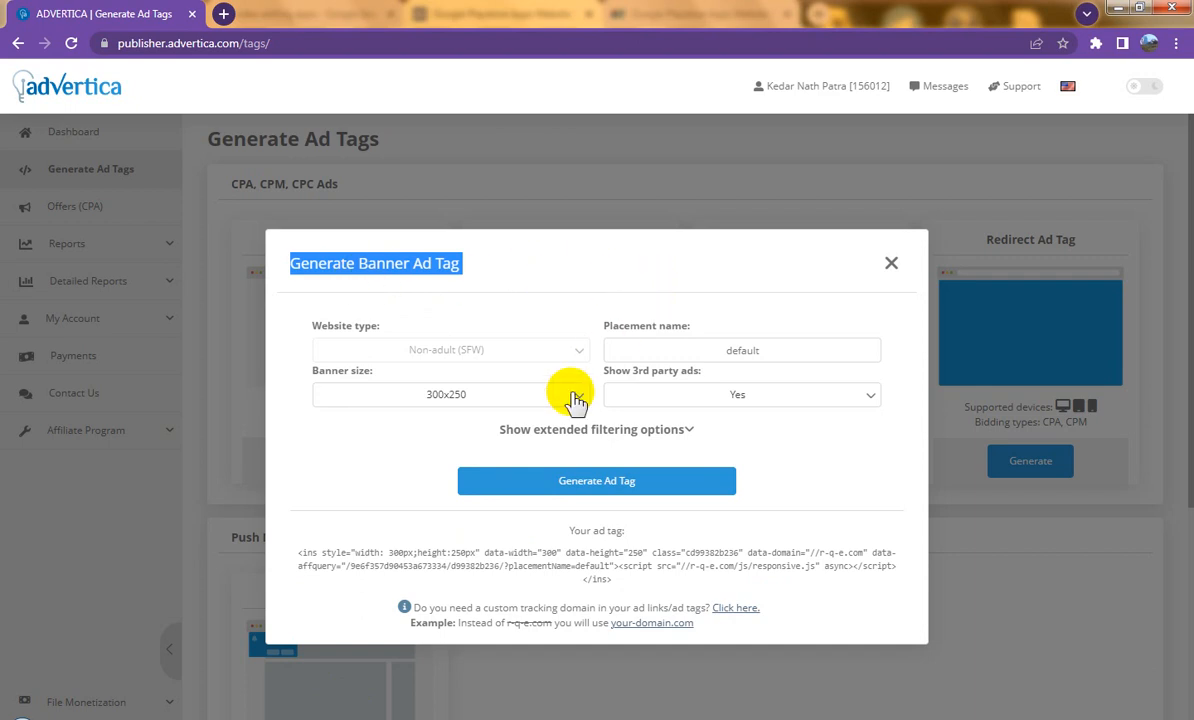
click(502, 398)
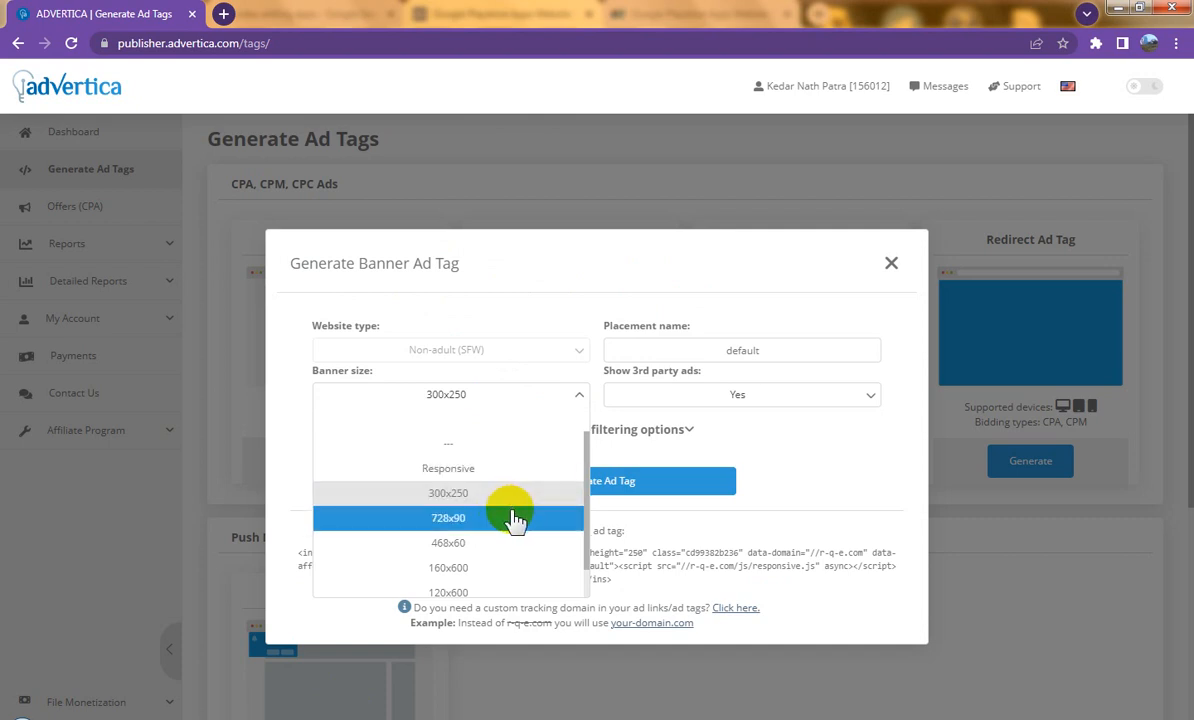
scroll(513, 521, down, 1)
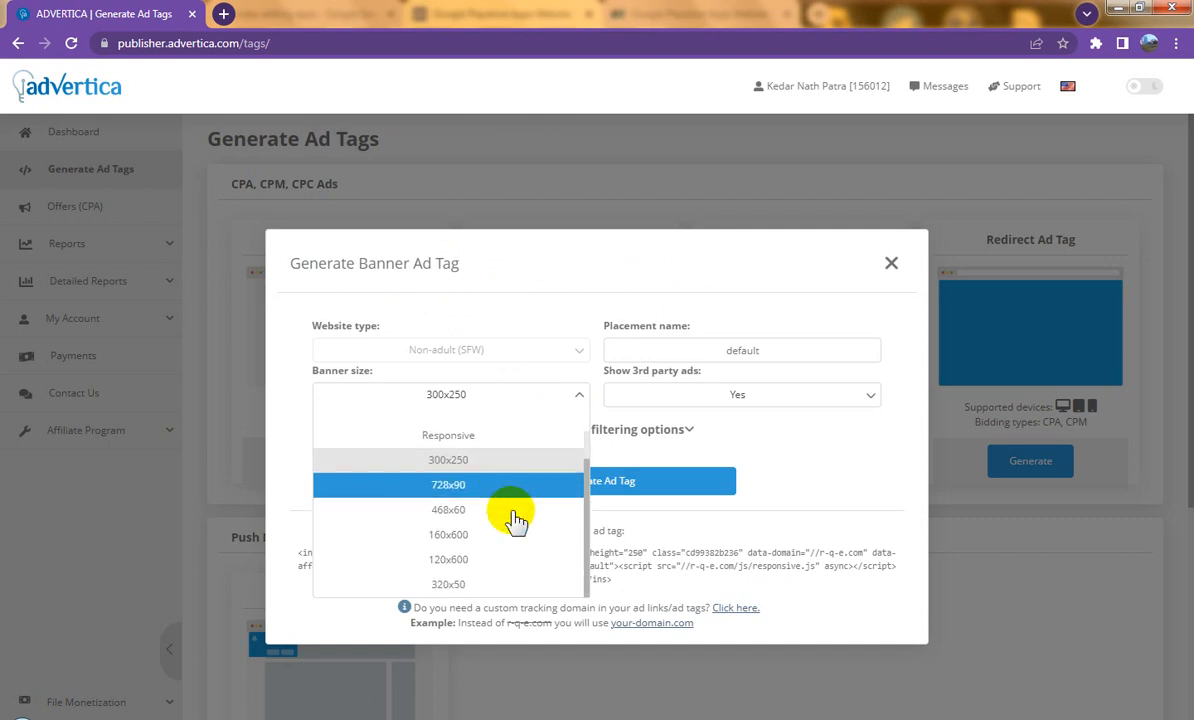
click(488, 438)
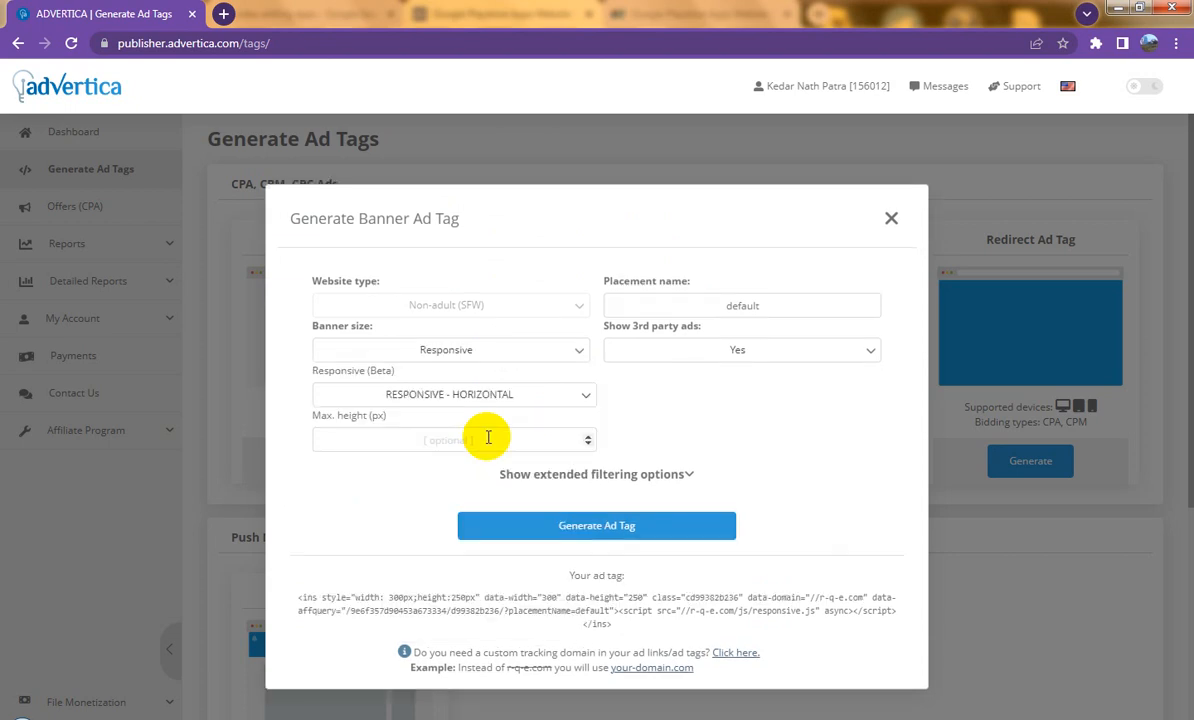
click(652, 530)
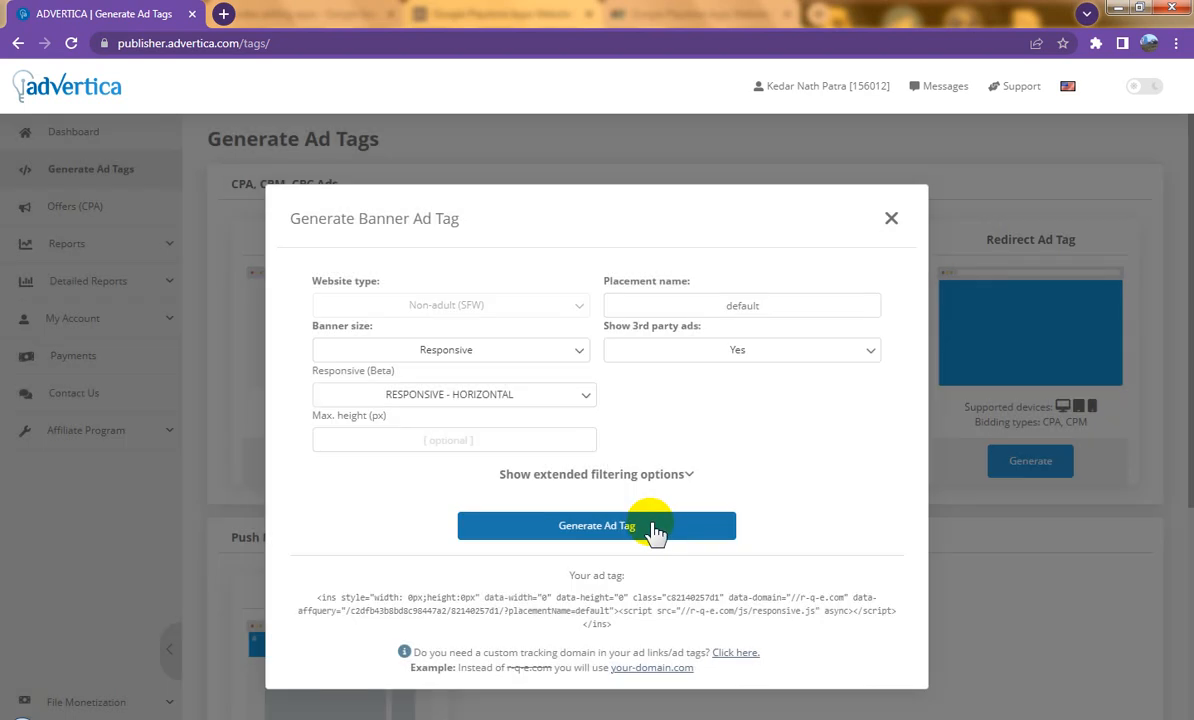
click(608, 597)
right_click(610, 598)
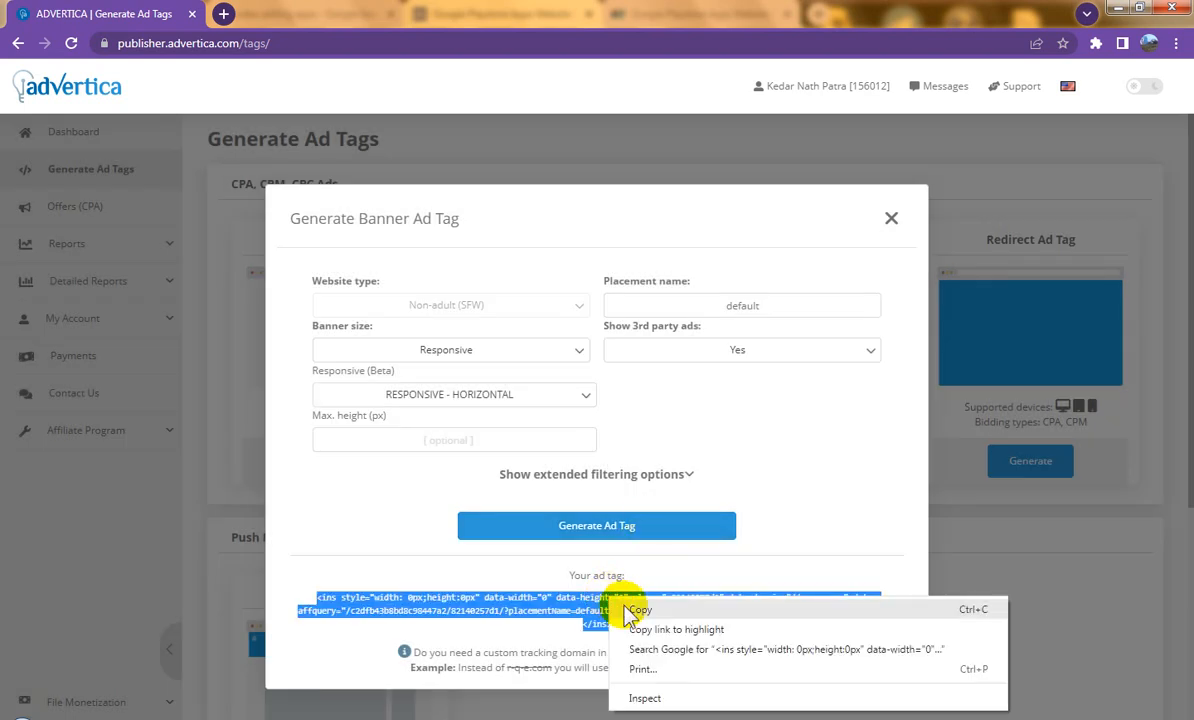
click(640, 610)
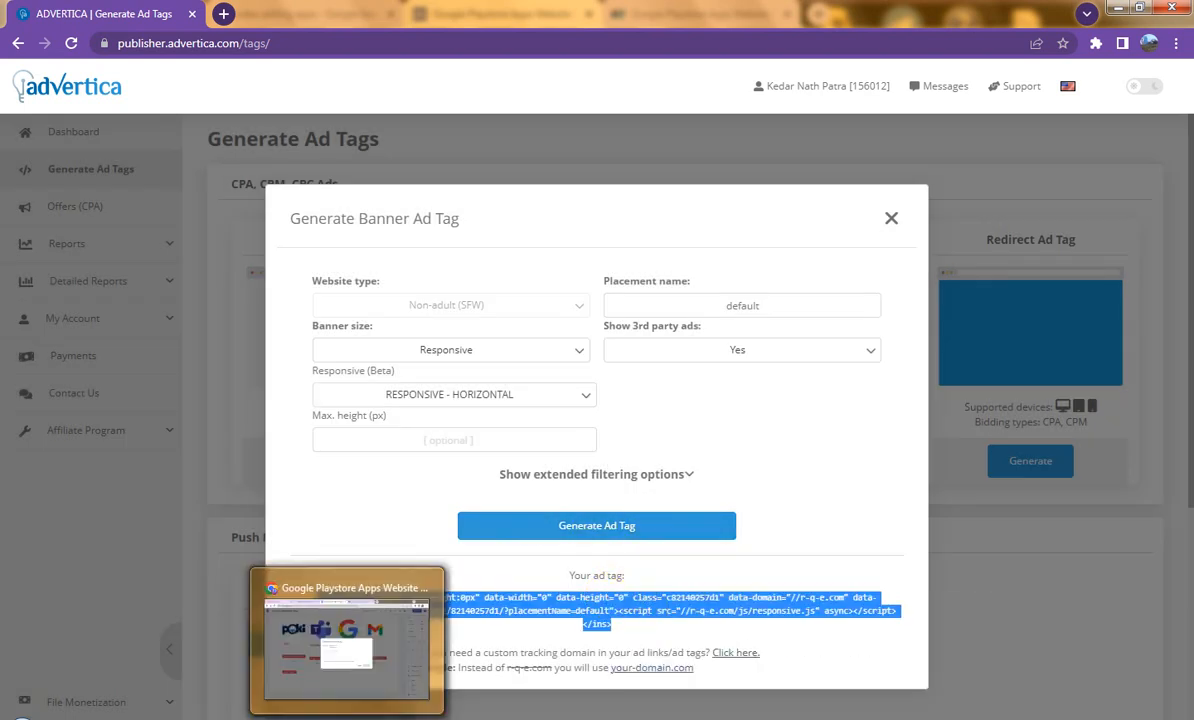
Step: Switch back to Google Sites and embed the copied responsive ad code below the Poki to Gmail row
click(325, 690)
click(538, 394)
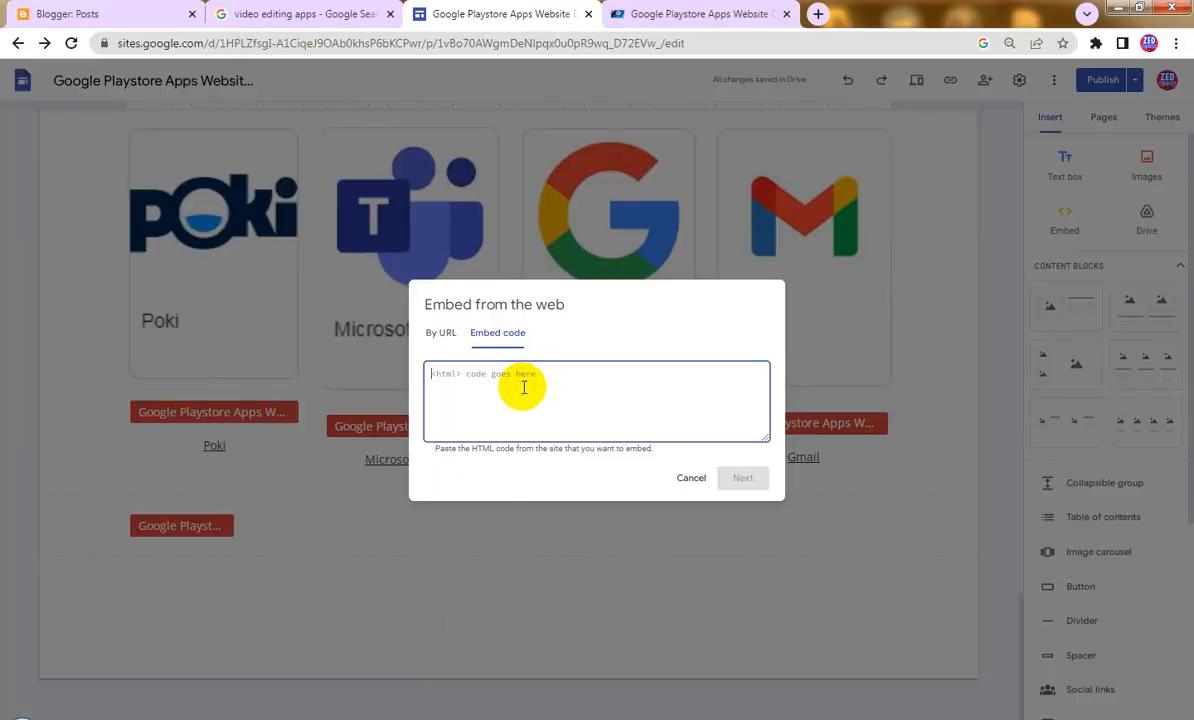
key(ctrl+v)
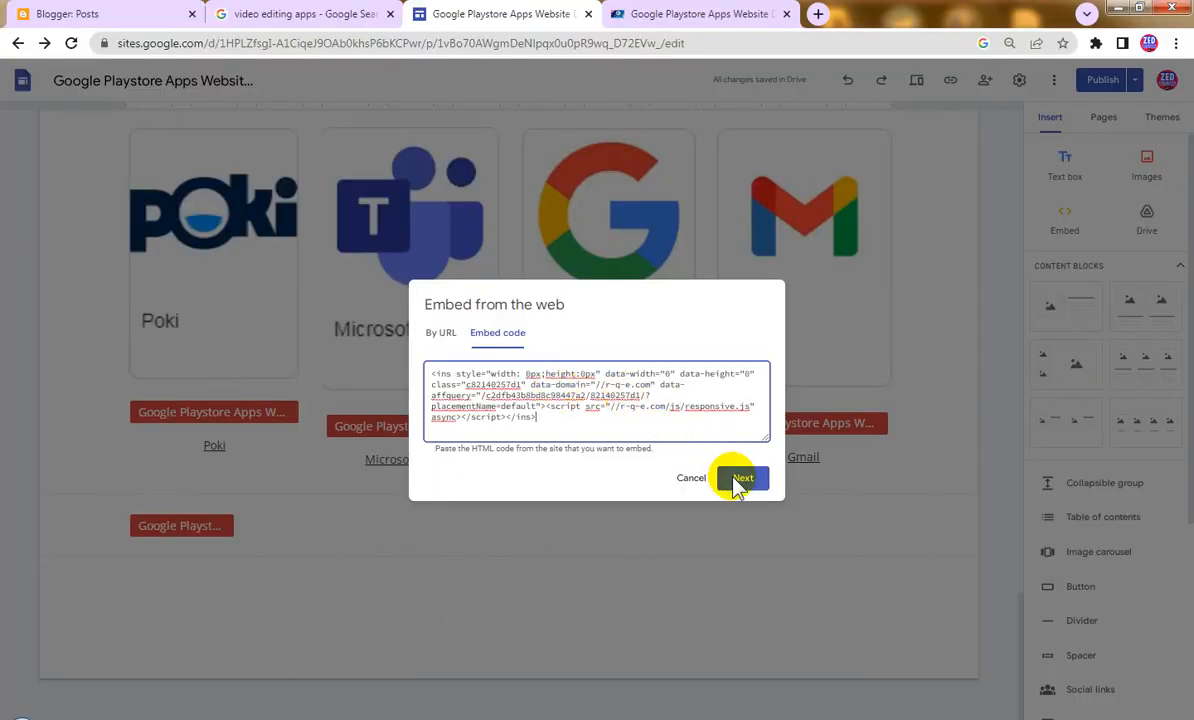
click(741, 479)
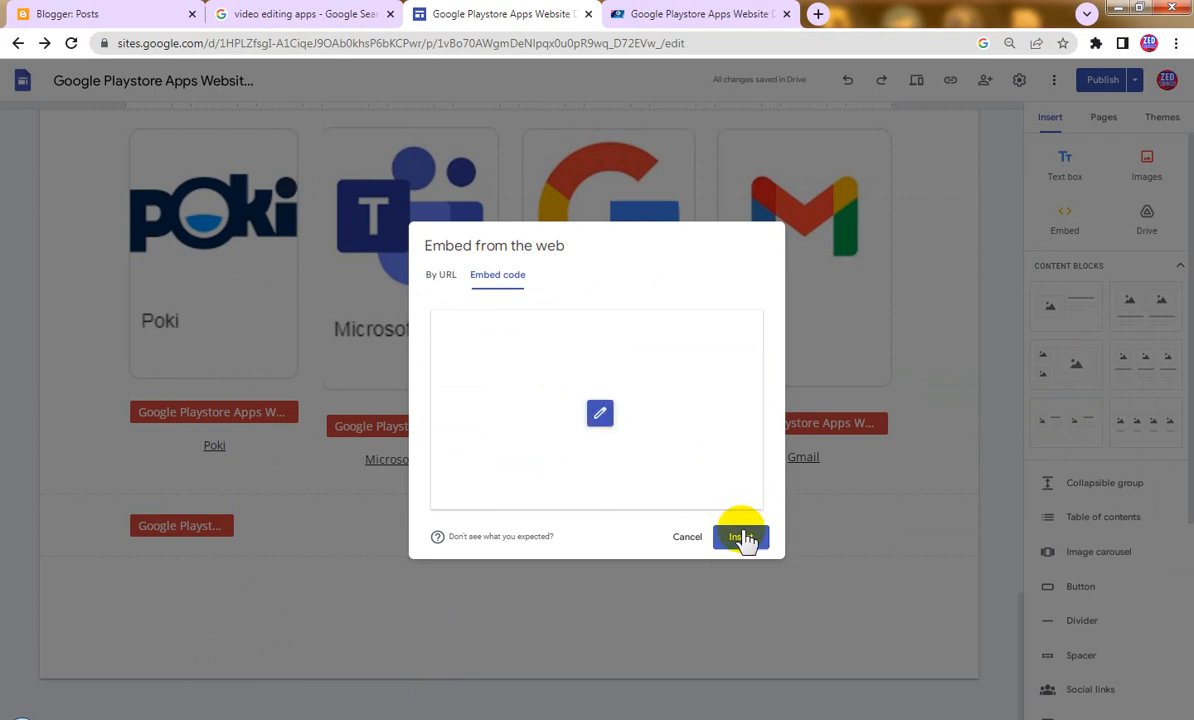
click(741, 537)
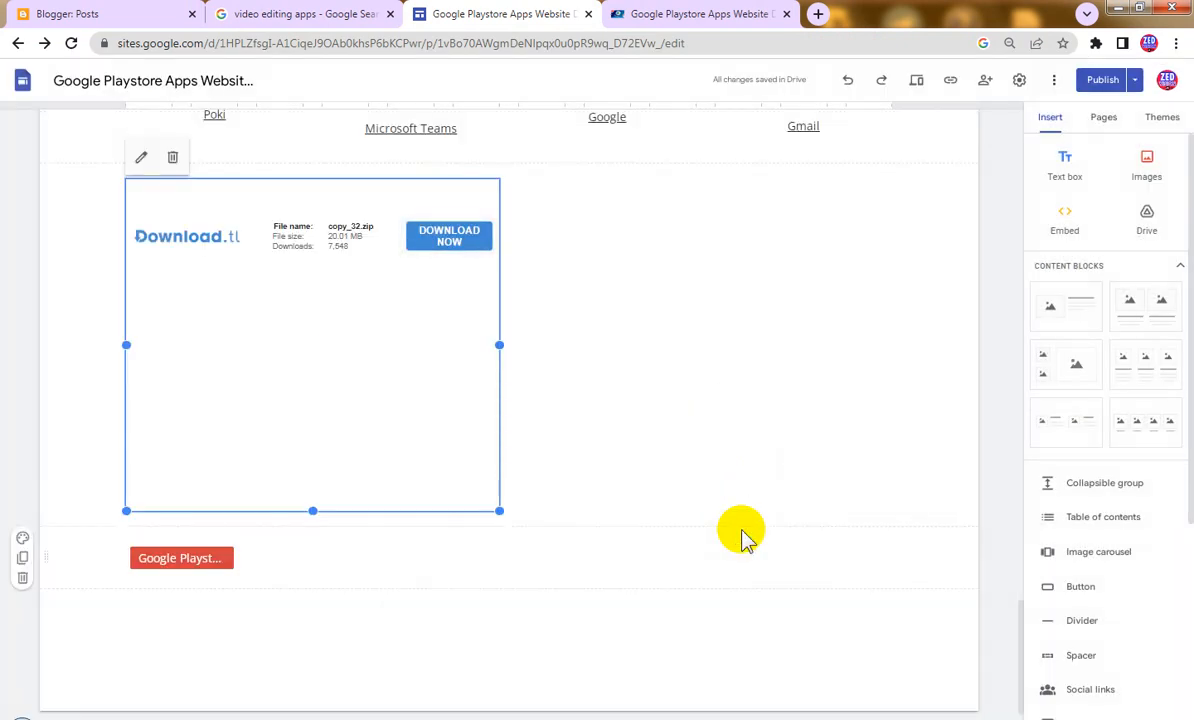
Step: Embed the responsive ad code a second time, in its own section below the first responsive ad
click(687, 620)
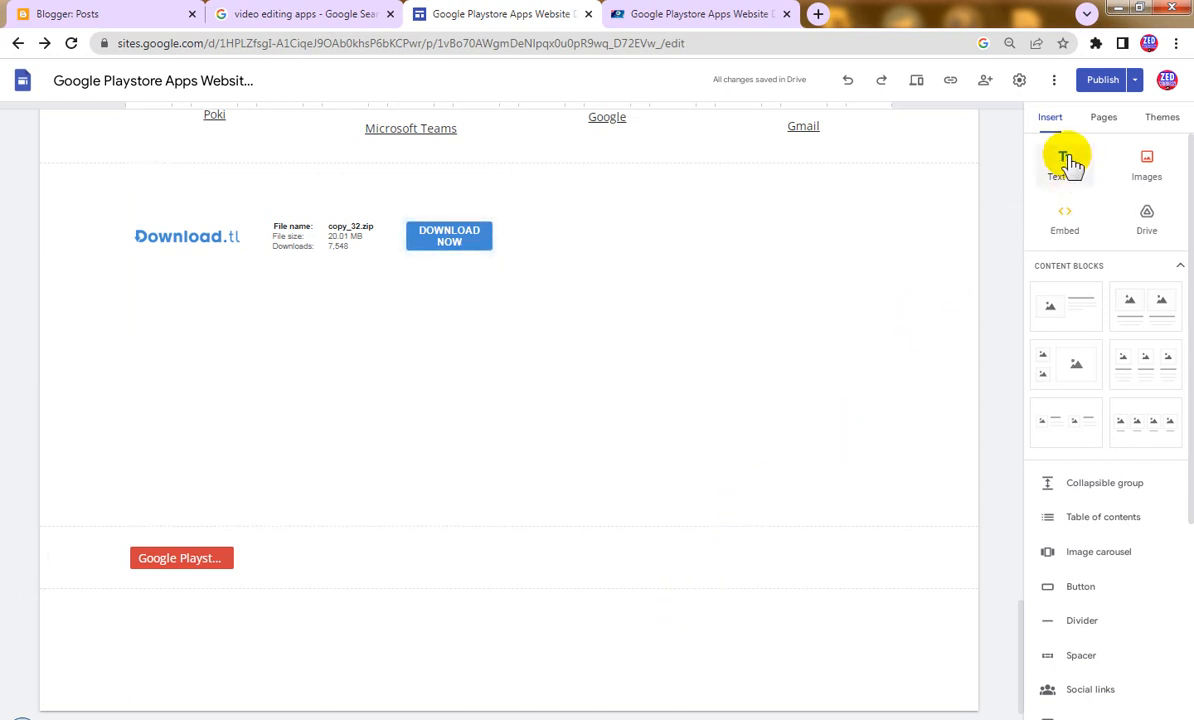
click(1066, 222)
click(510, 355)
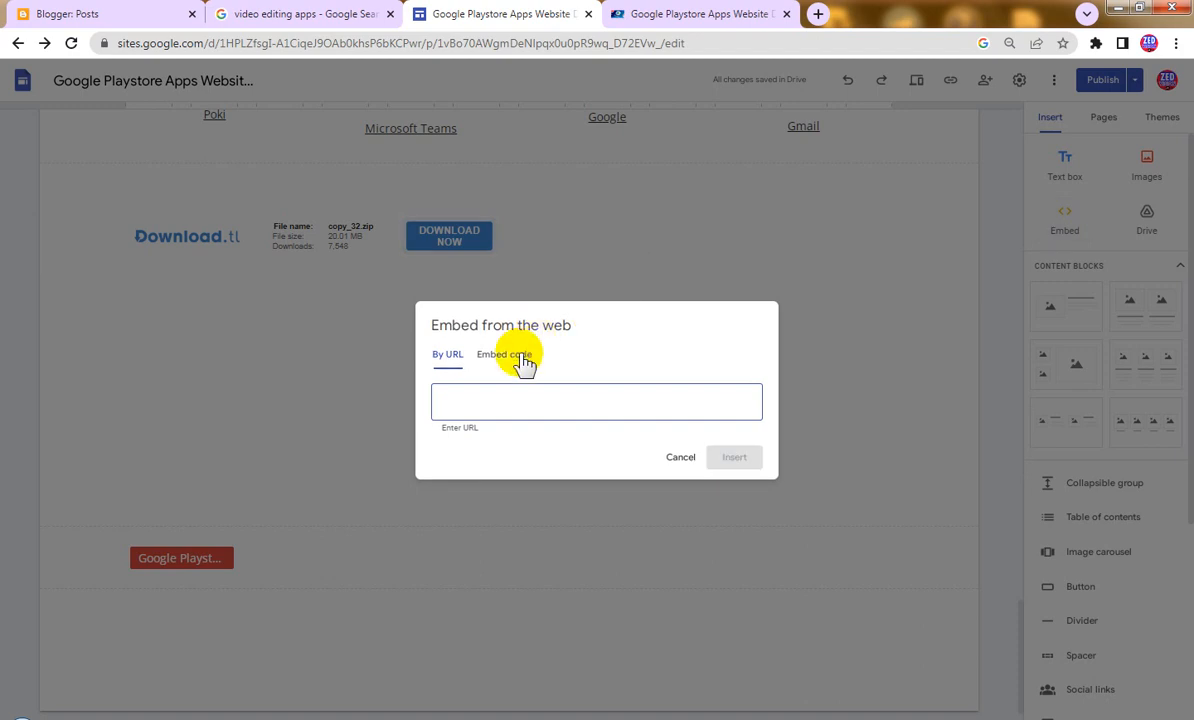
right_click(568, 380)
click(610, 482)
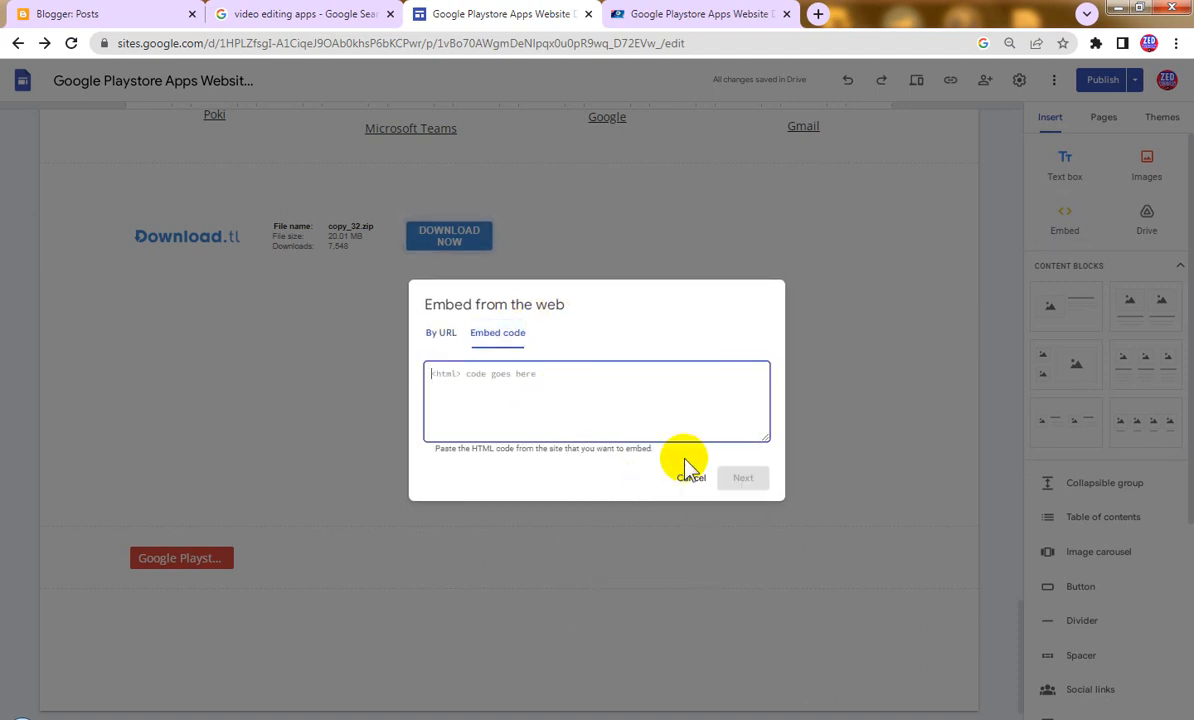
click(740, 480)
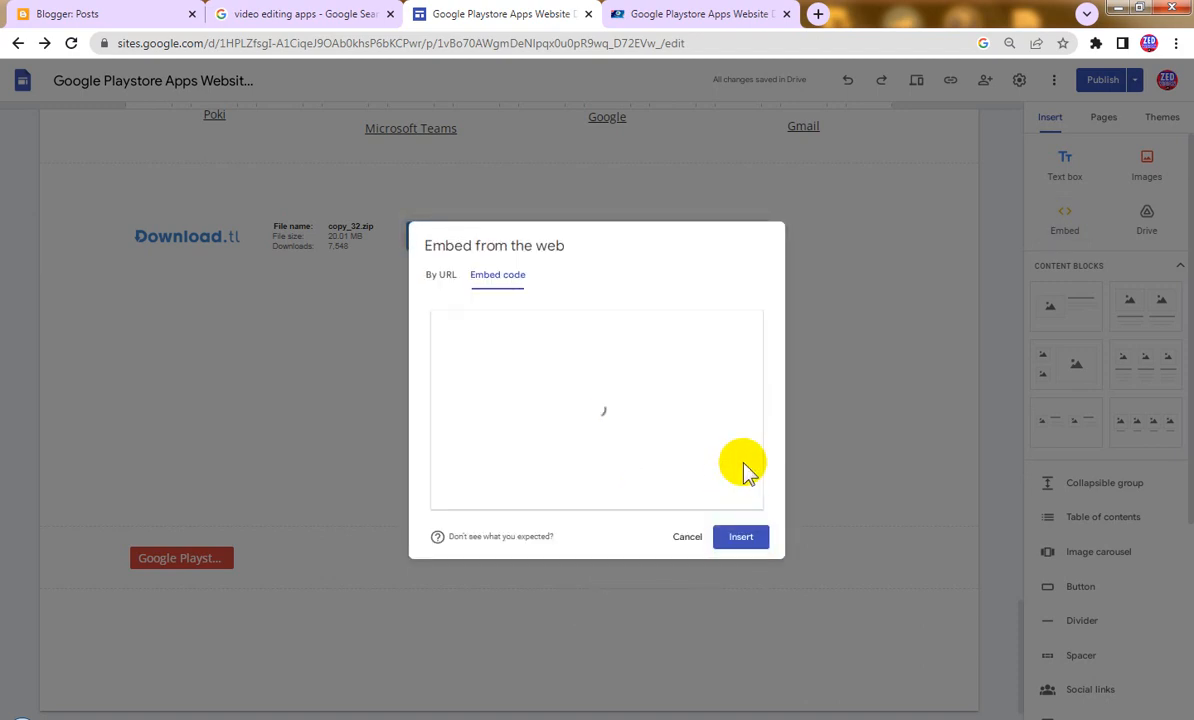
click(744, 538)
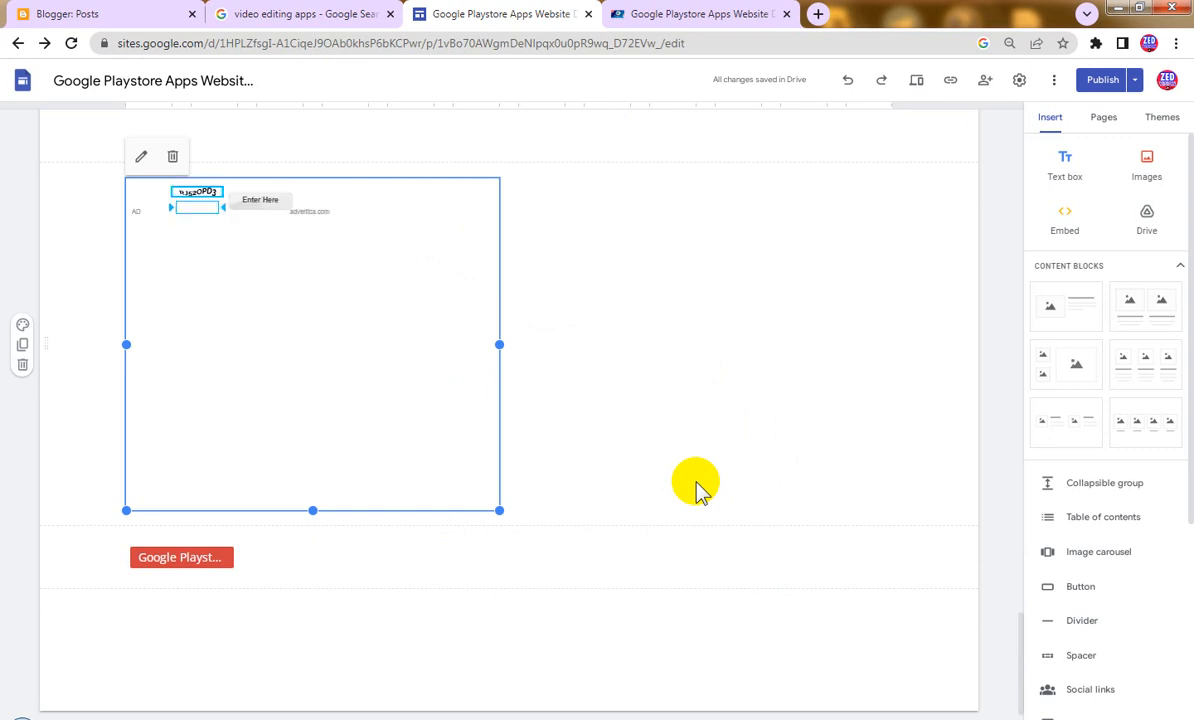
click(661, 390)
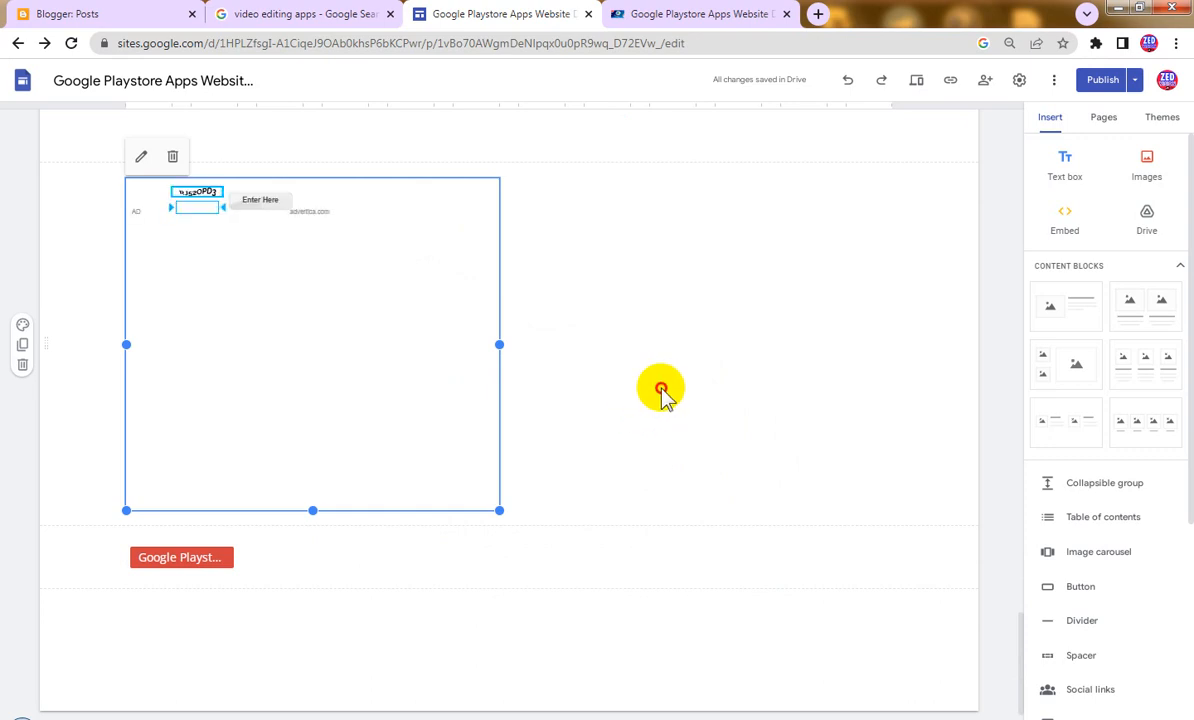
Step: Move the second responsive ad embed up beside the first so both share the row below Poki to Gmail
scroll(661, 392, up, 5)
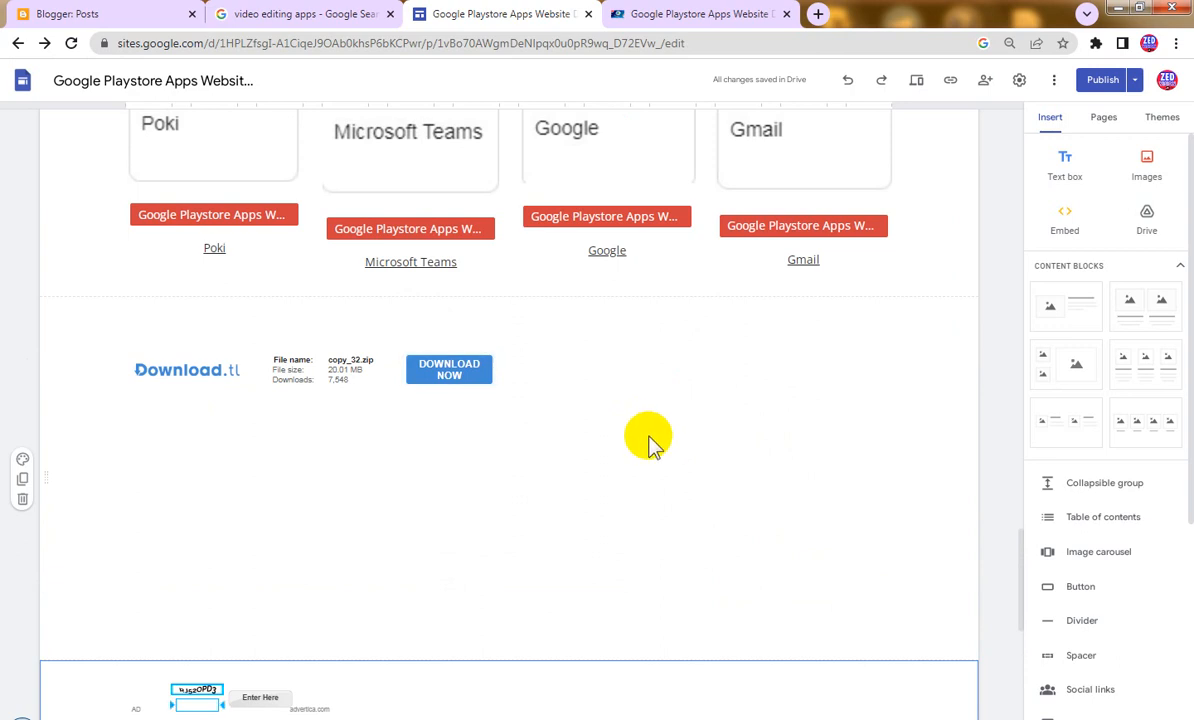
scroll(650, 442, down, 2)
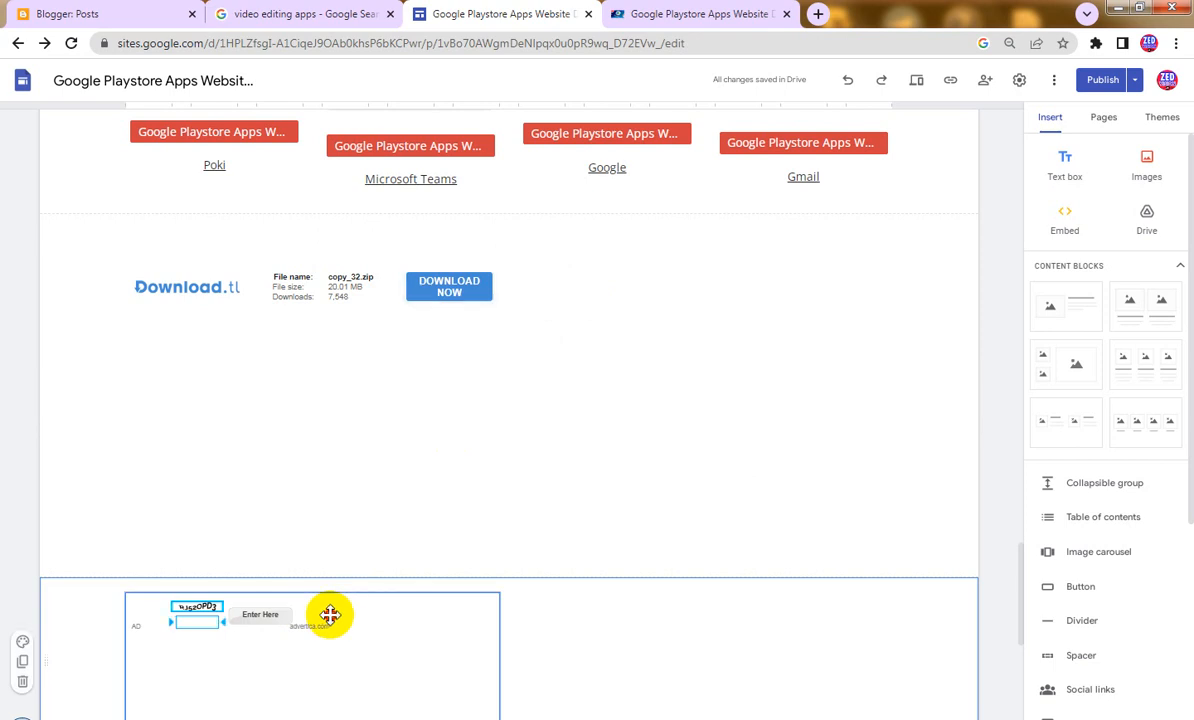
drag(330, 615, 638, 300)
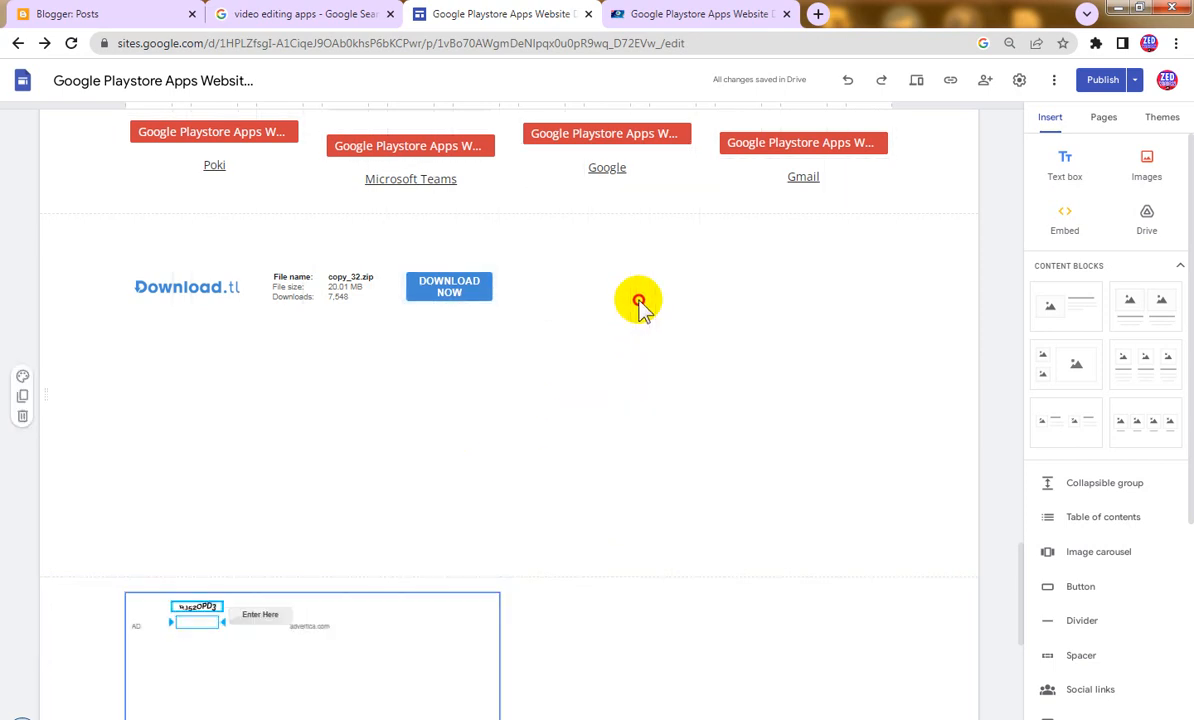
drag(390, 605, 785, 440)
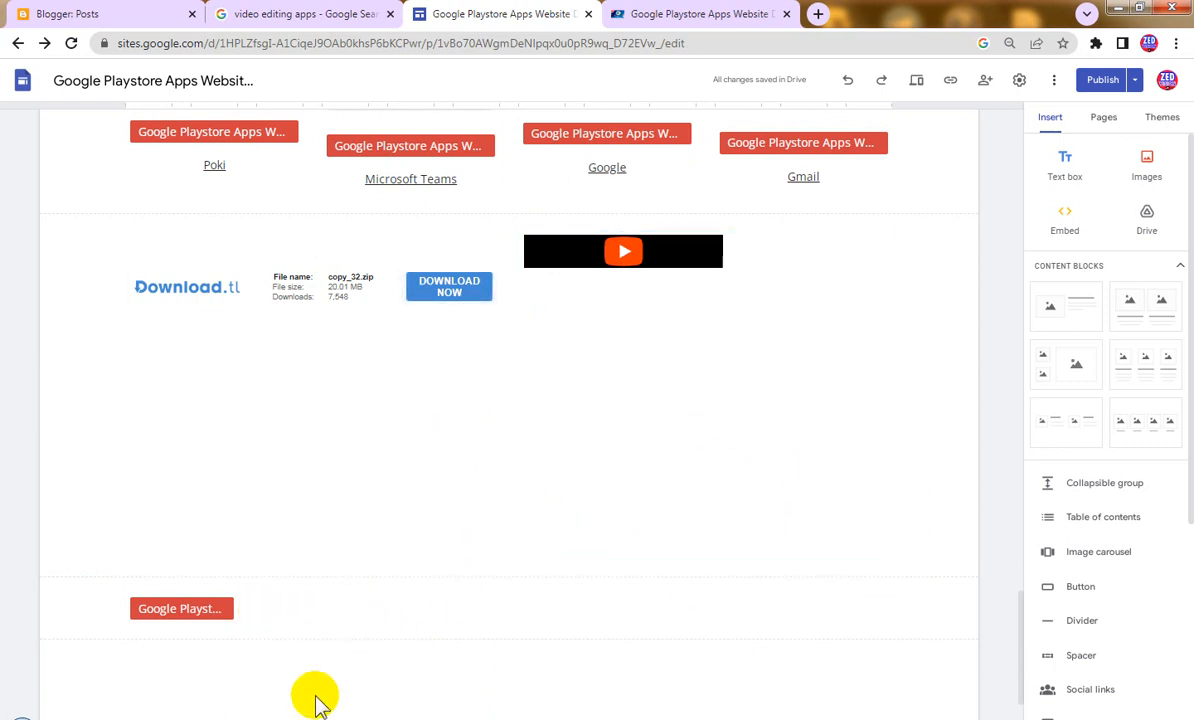
Step: Switch to Advertica, generate a banner ad tag with the banner size set to 160x600, and copy its code
click(413, 590)
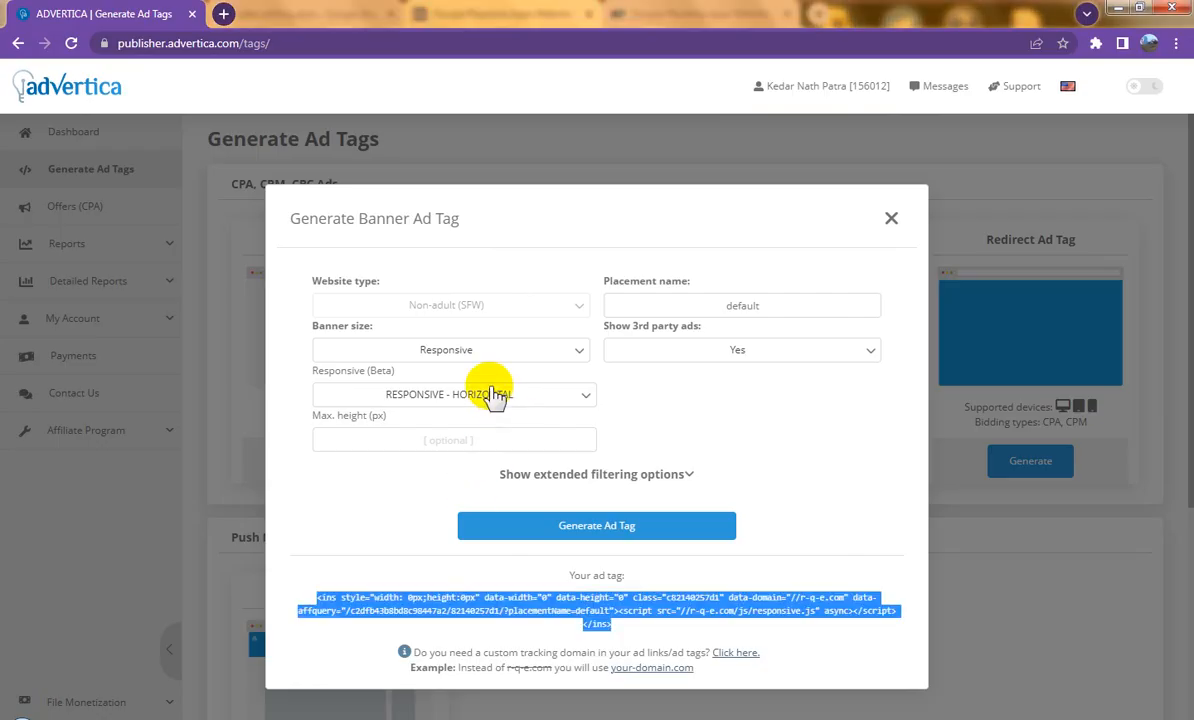
click(490, 351)
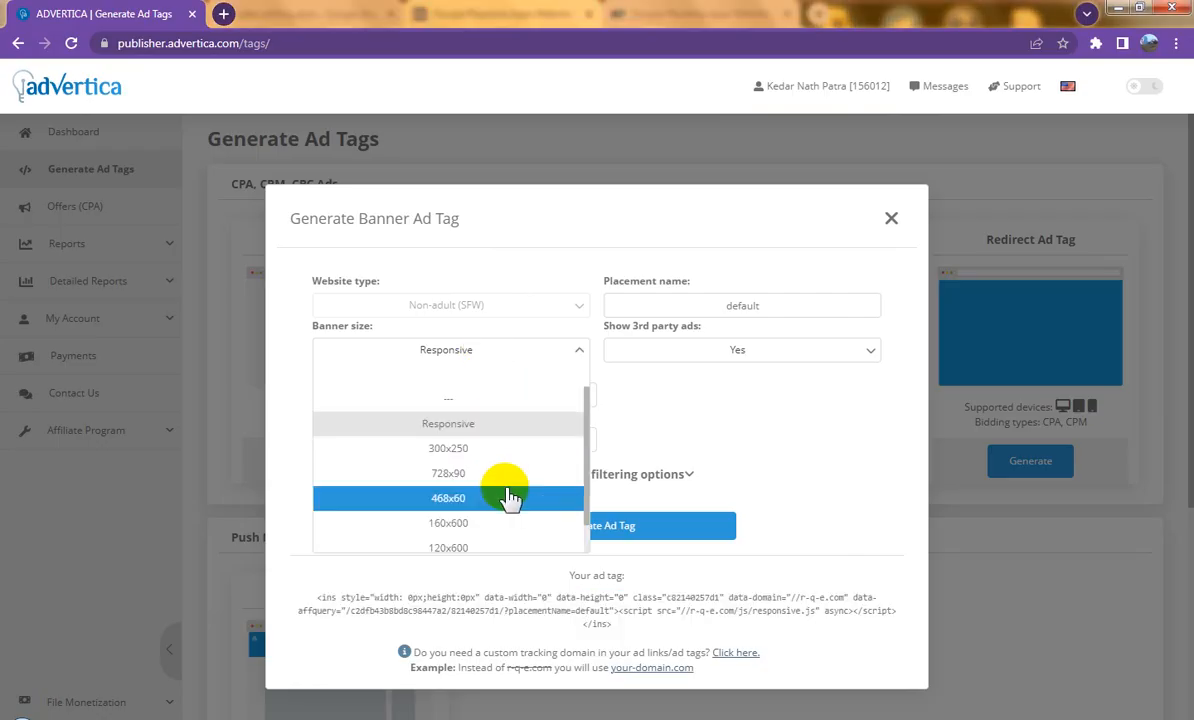
scroll(510, 497, down, 1)
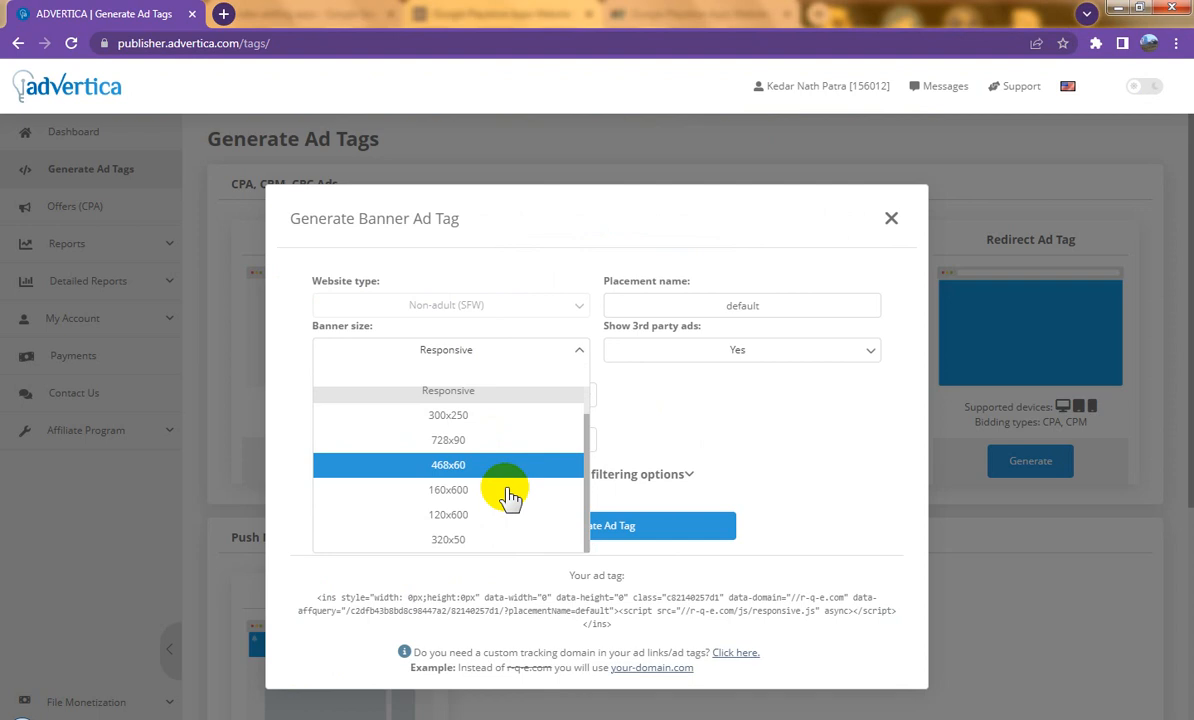
click(498, 500)
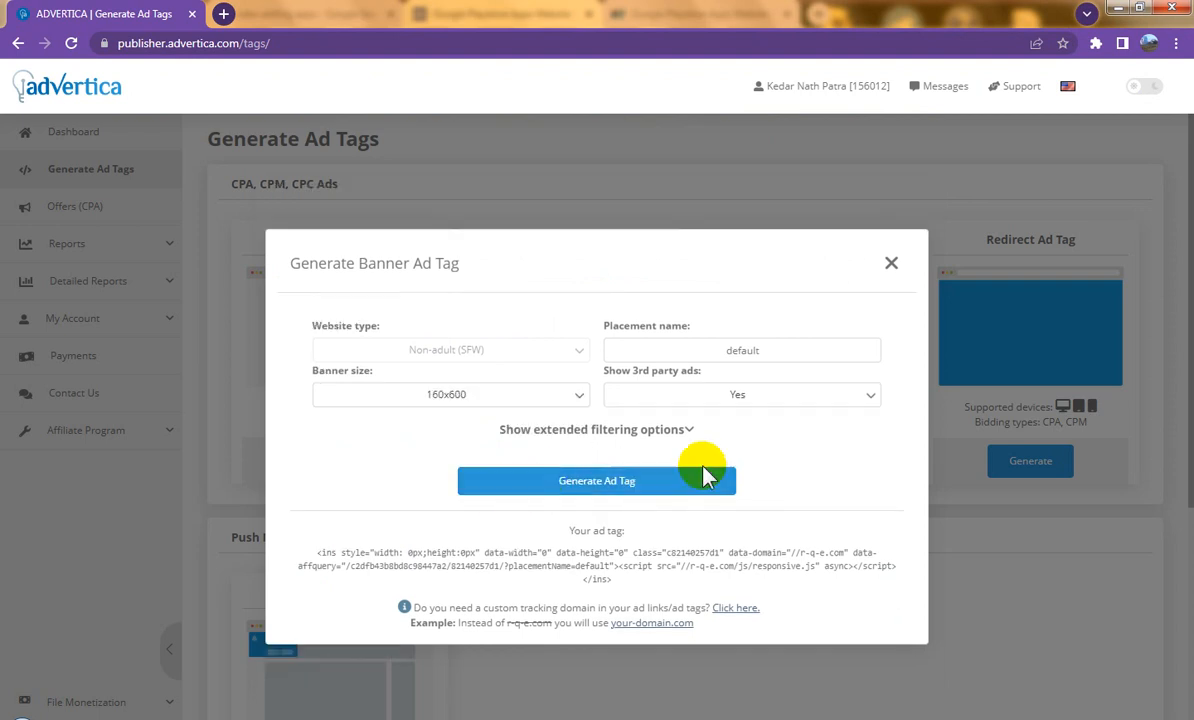
click(593, 489)
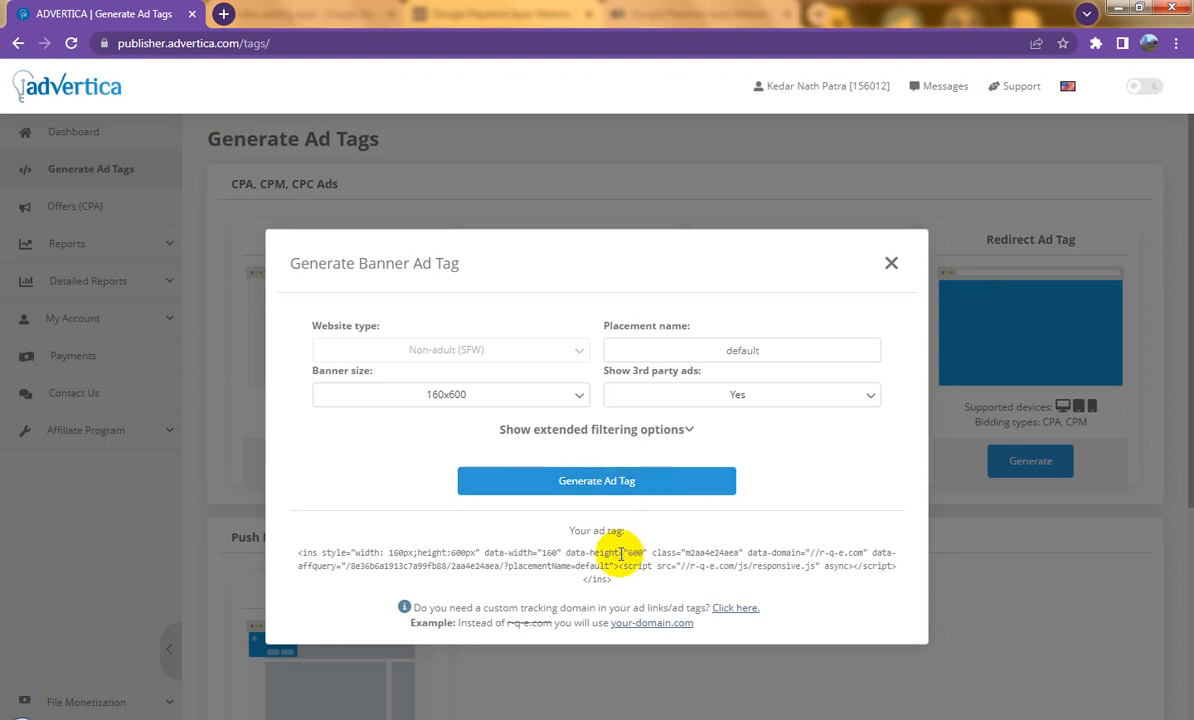
triple_click(600, 554)
right_click(612, 562)
click(660, 566)
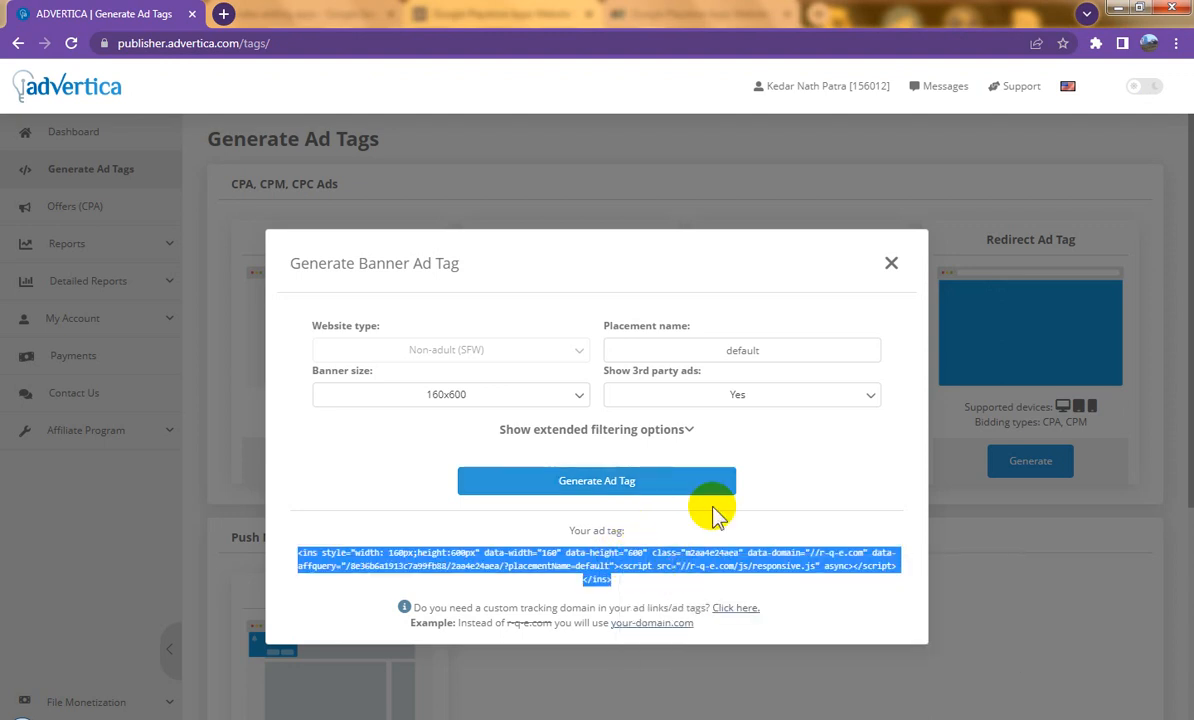
Step: Switch back to Google Sites and embed the copied 160x600 ad code below the row of responsive ads
click(345, 718)
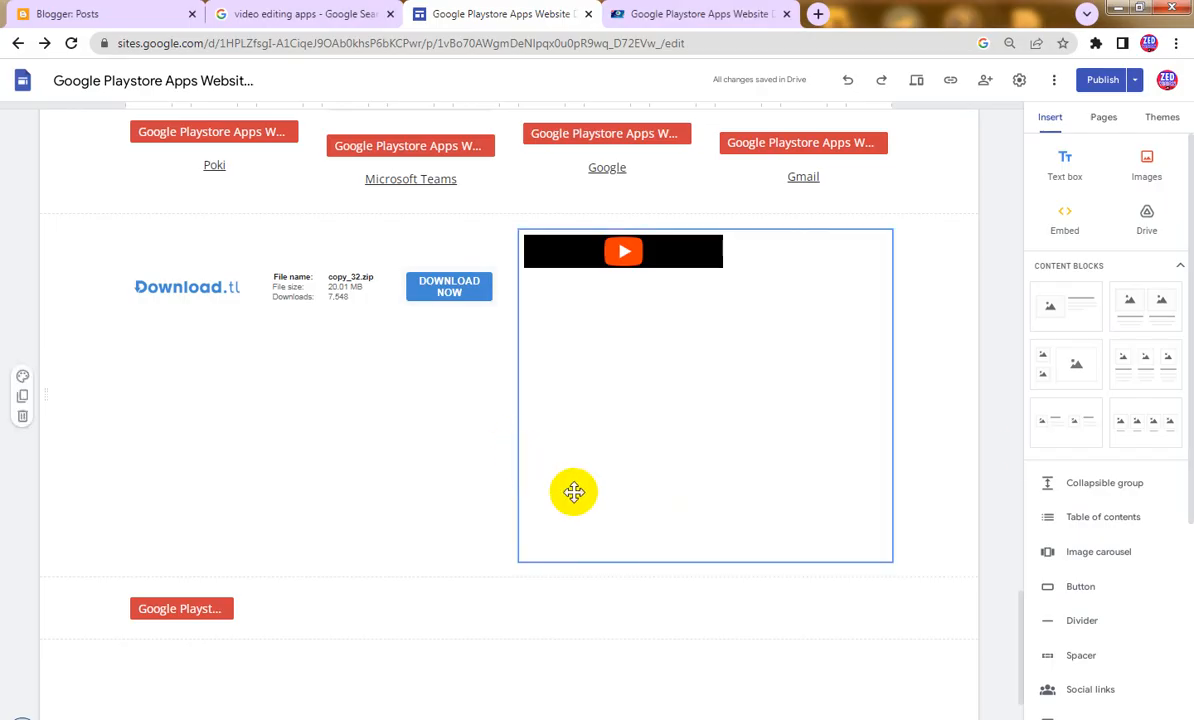
click(834, 351)
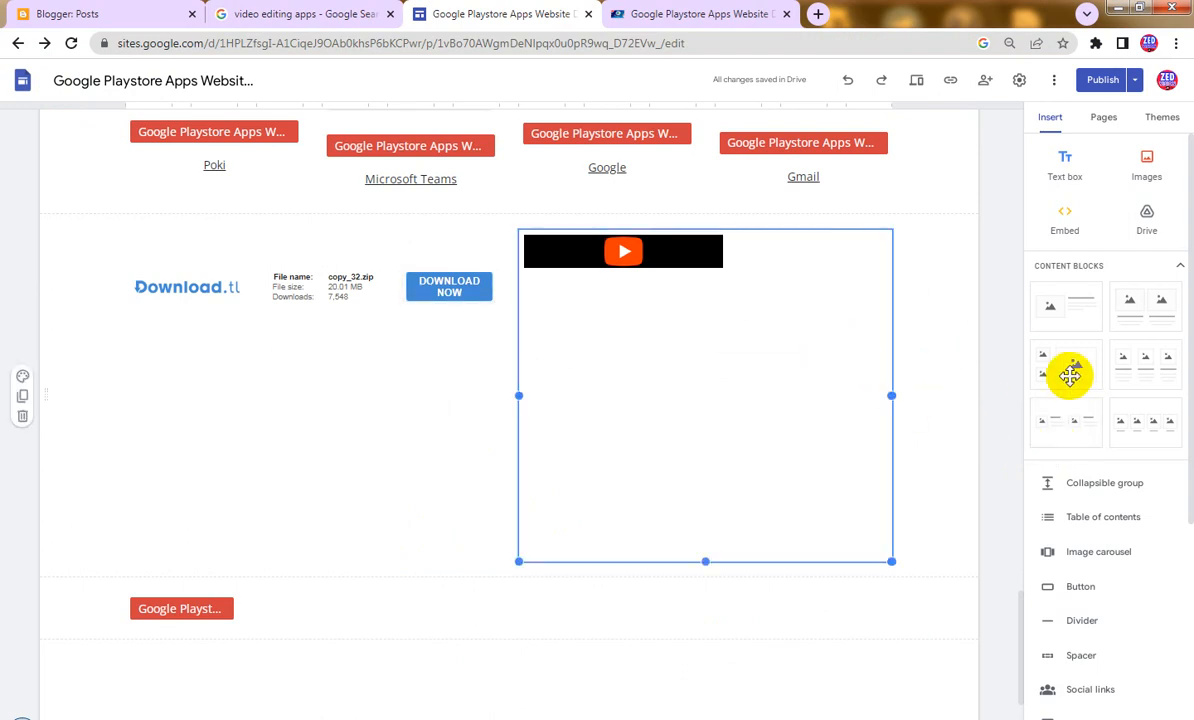
click(1064, 214)
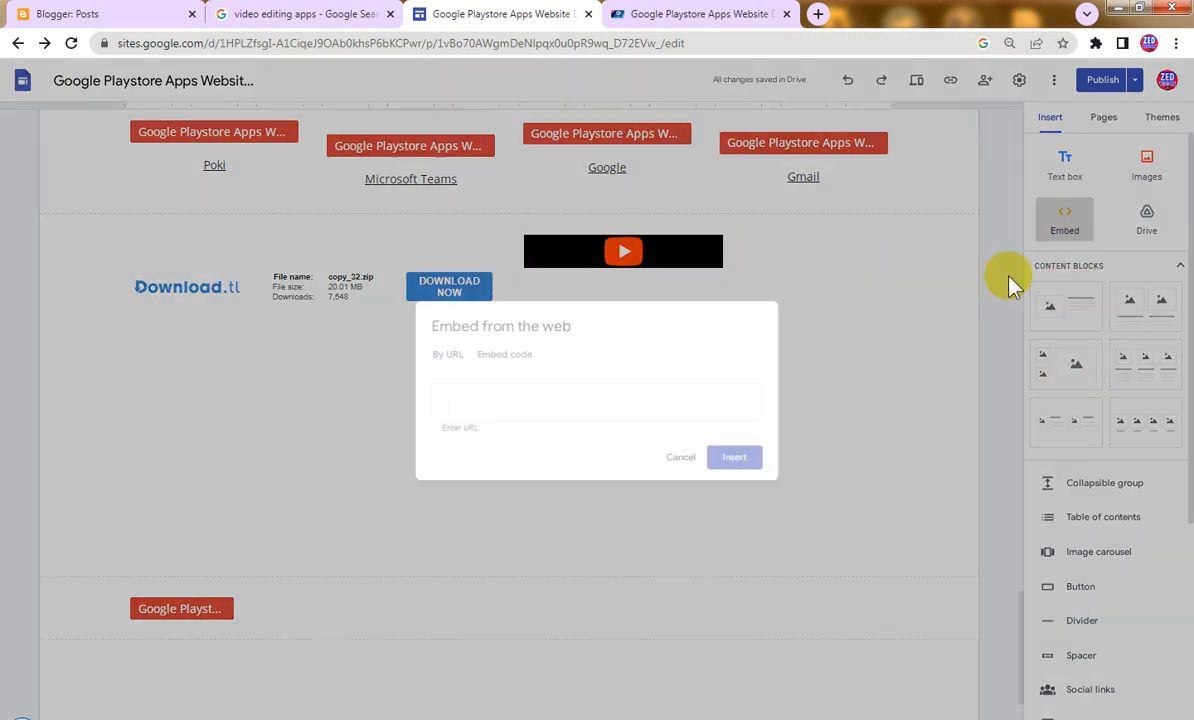
click(505, 355)
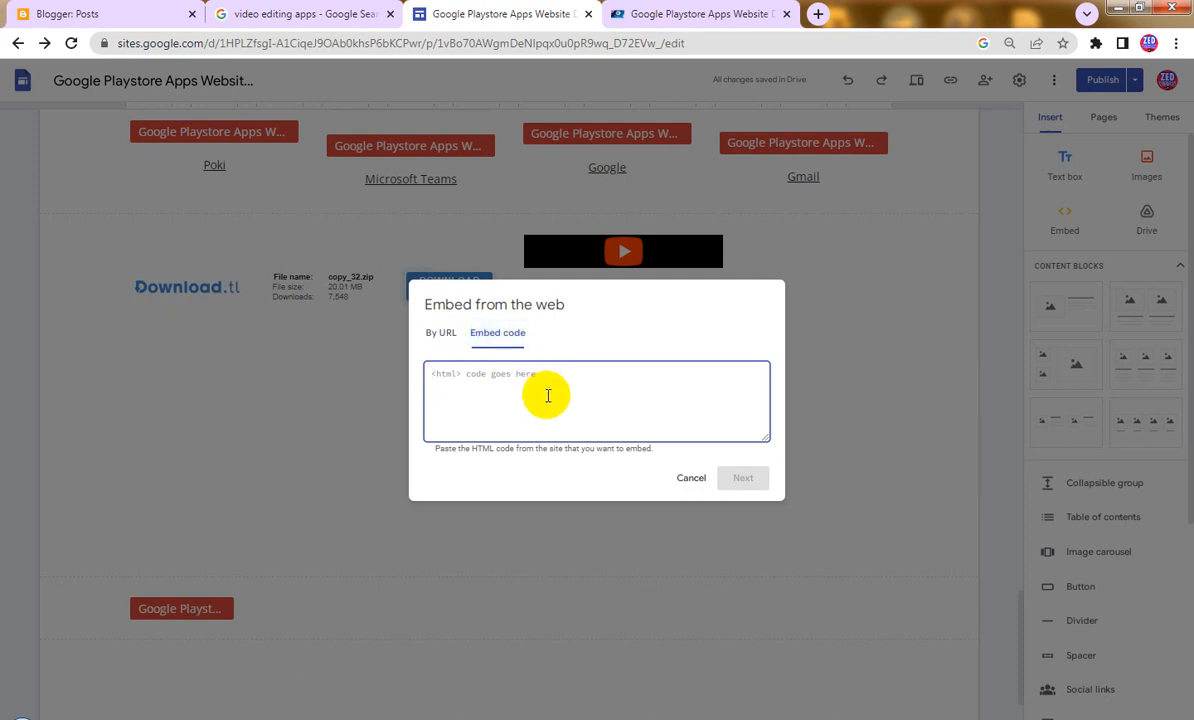
key(ctrl+v)
click(741, 477)
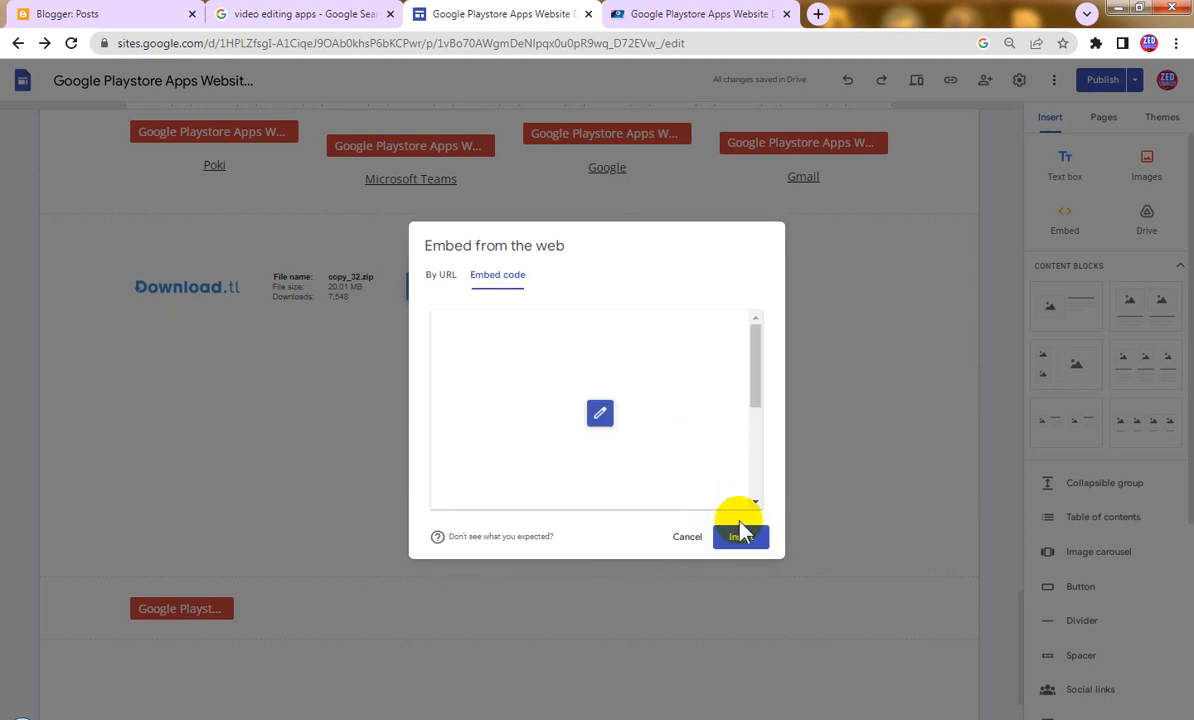
click(745, 540)
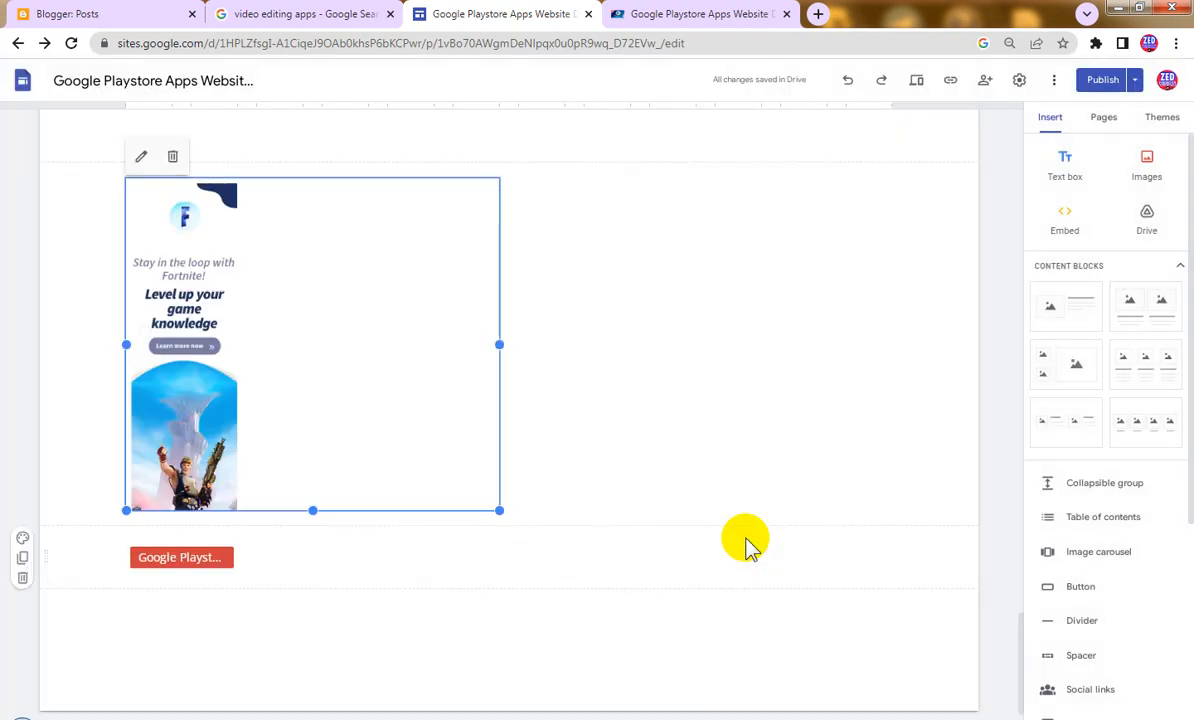
Step: Embed the 160x600 ad code a second time and move it beside the first 160x600 ad in the same row
click(1065, 226)
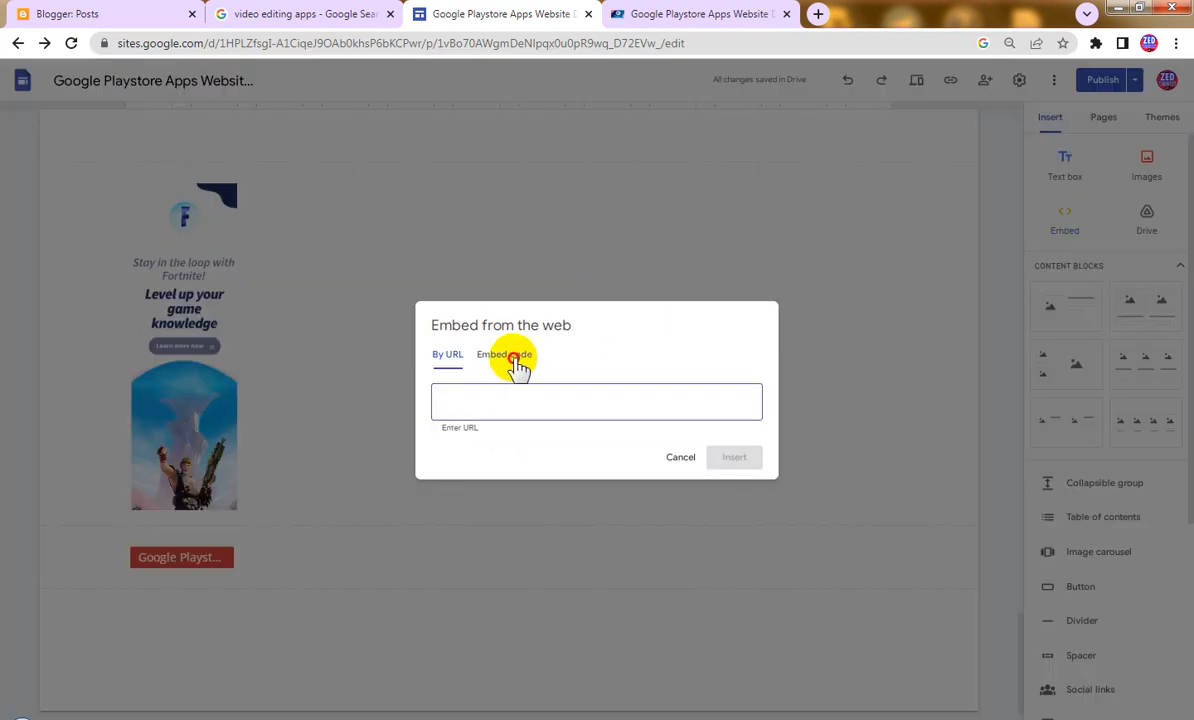
click(510, 354)
right_click(553, 393)
click(593, 492)
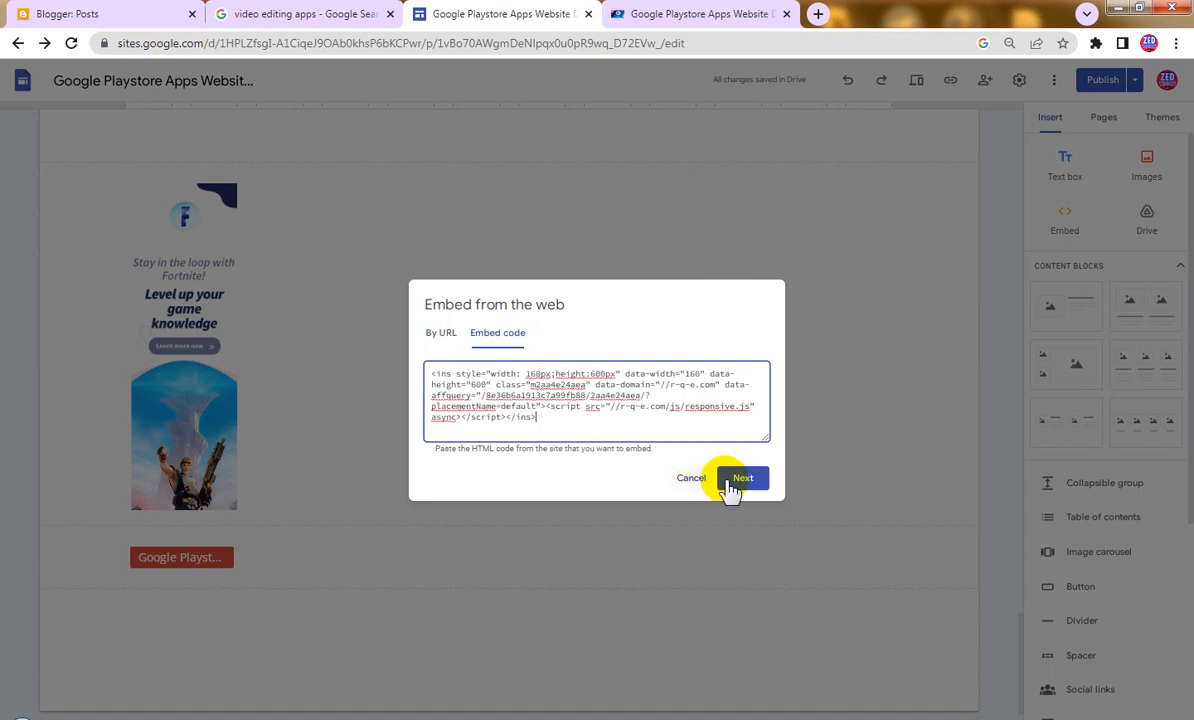
click(740, 478)
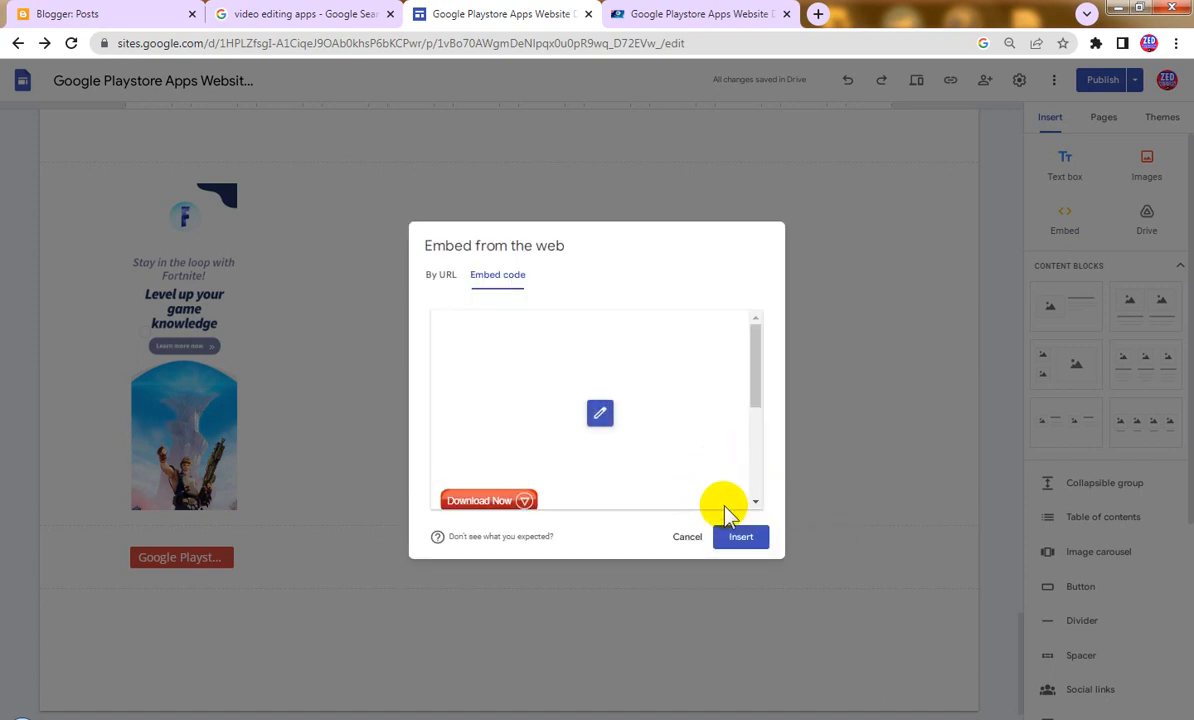
click(740, 537)
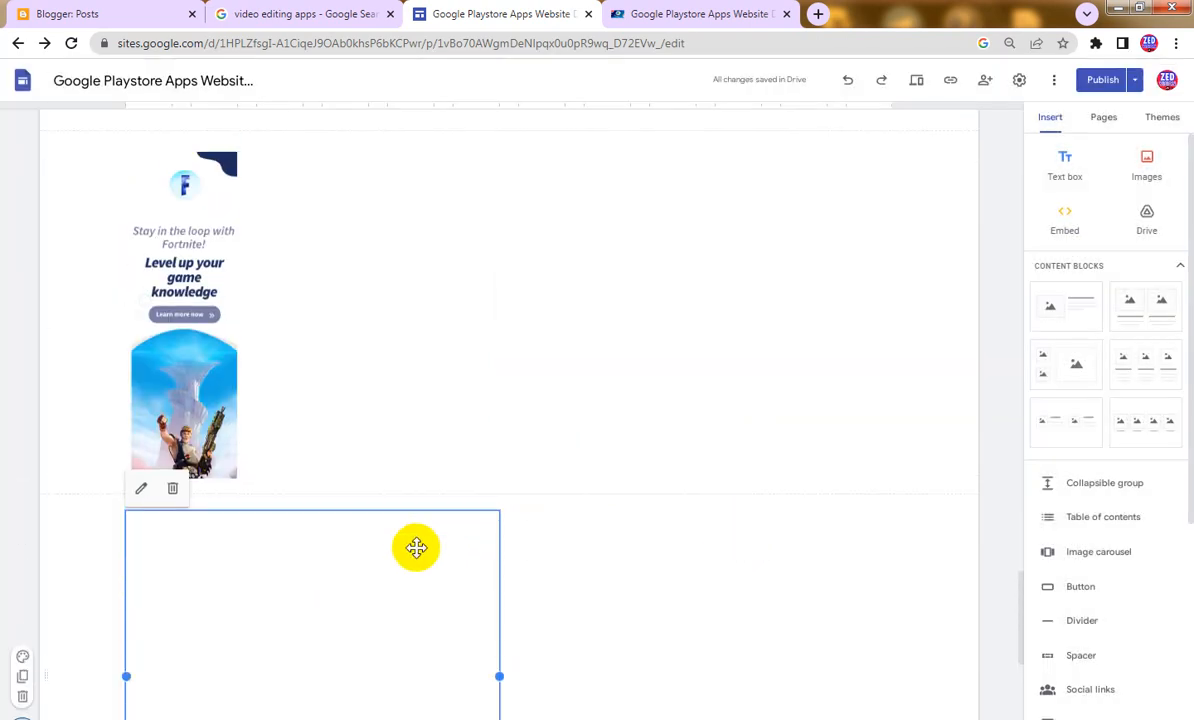
drag(416, 547, 725, 496)
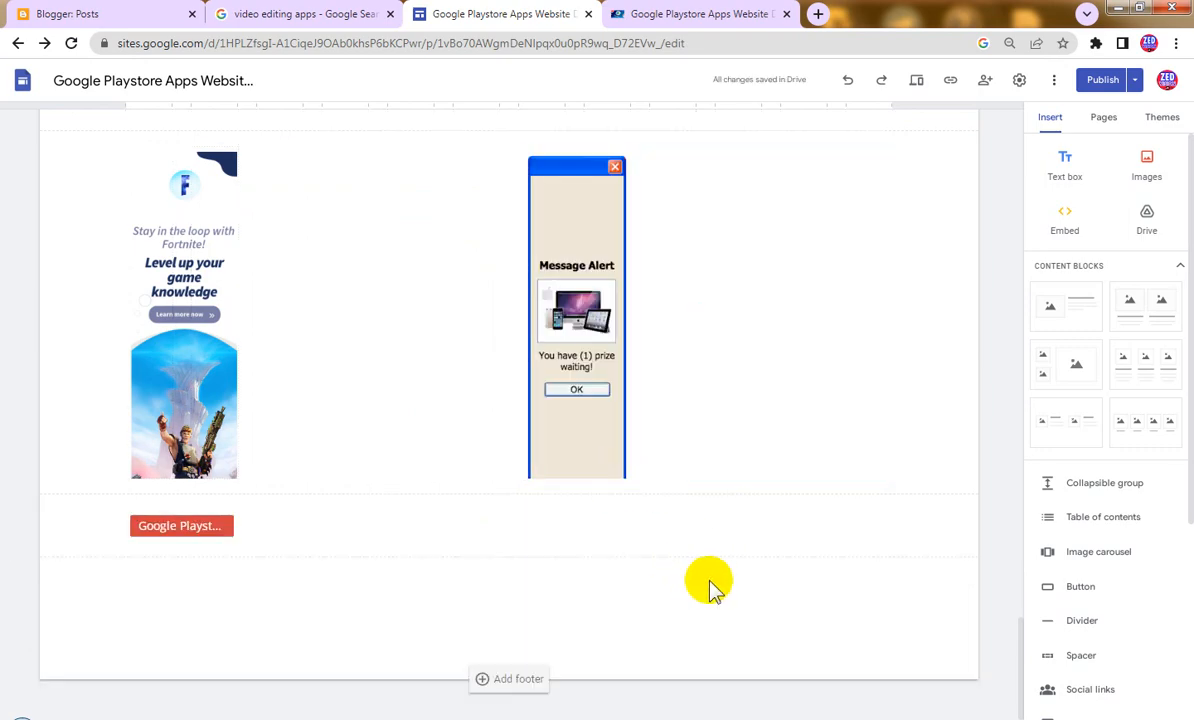
Step: Move the red Google Playstore button below the 160x600 ads to the horizontal center of its row
click(210, 524)
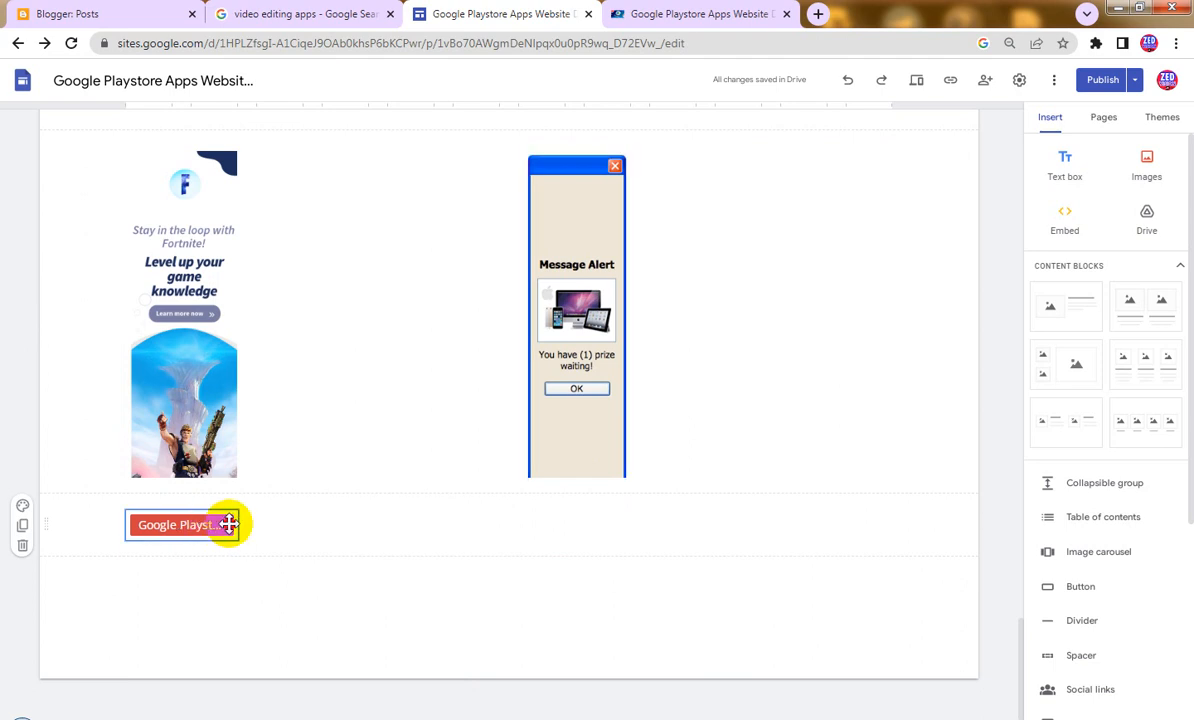
drag(425, 527, 534, 604)
click(530, 597)
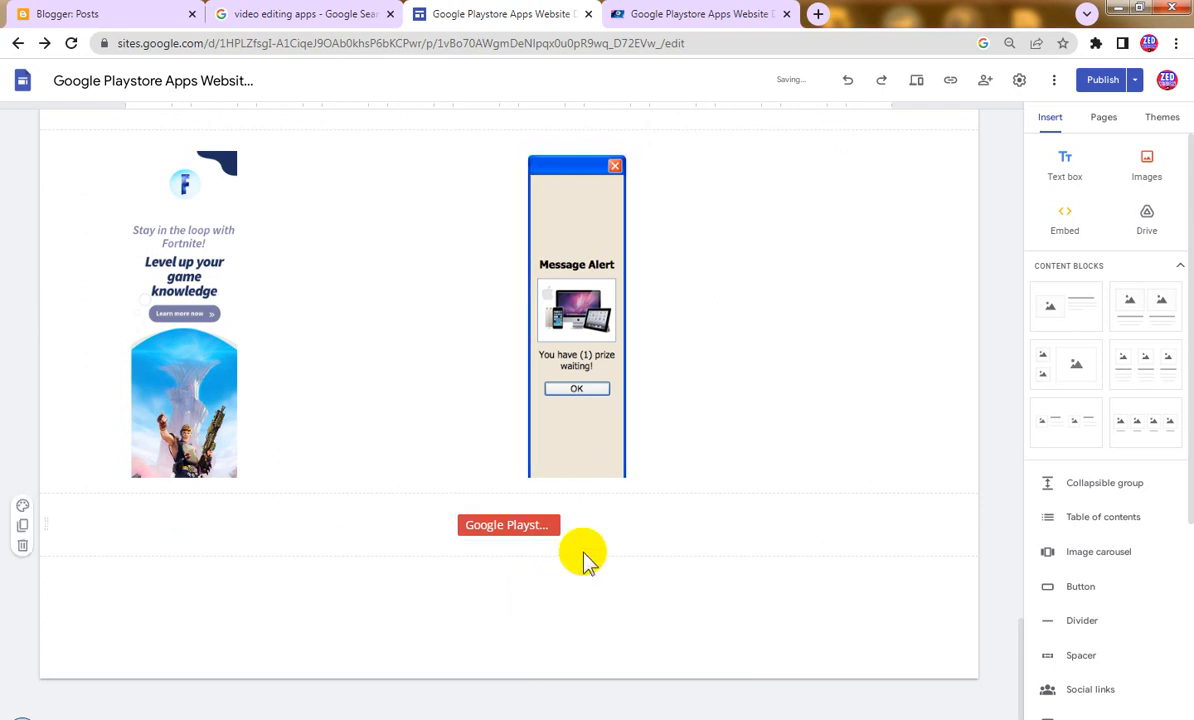
Step: Publish the updated Home page and check the publish review for any remaining unpublished changes
click(1100, 84)
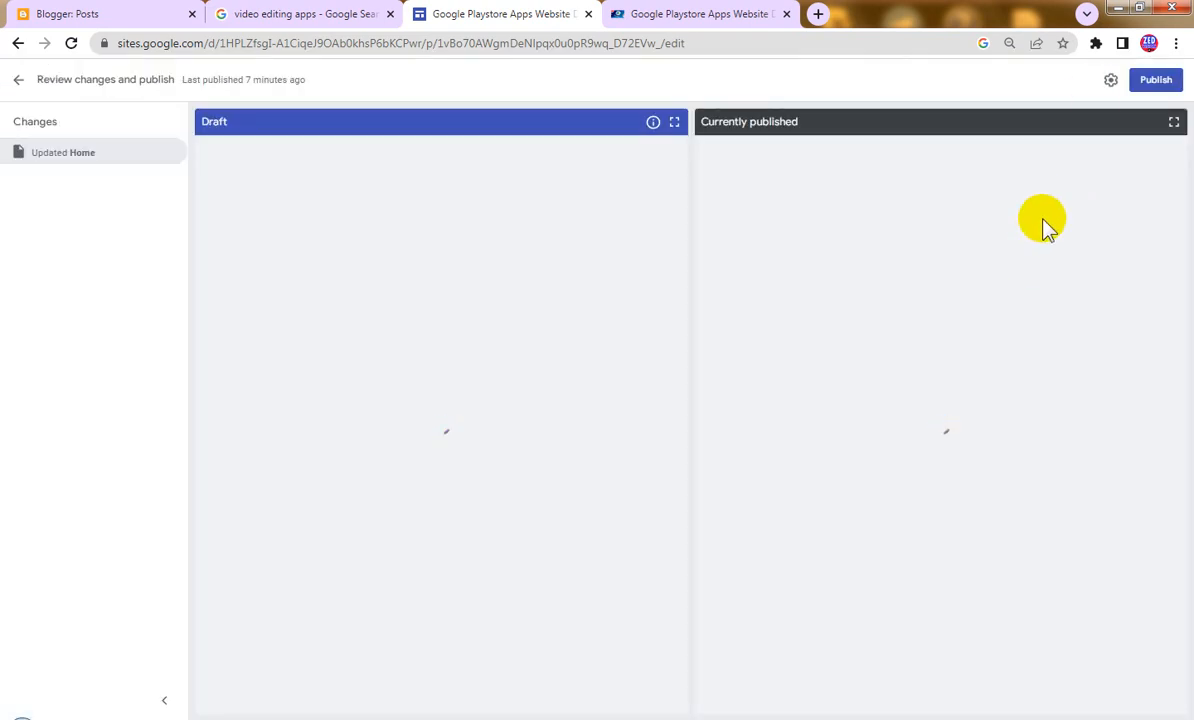
click(1156, 84)
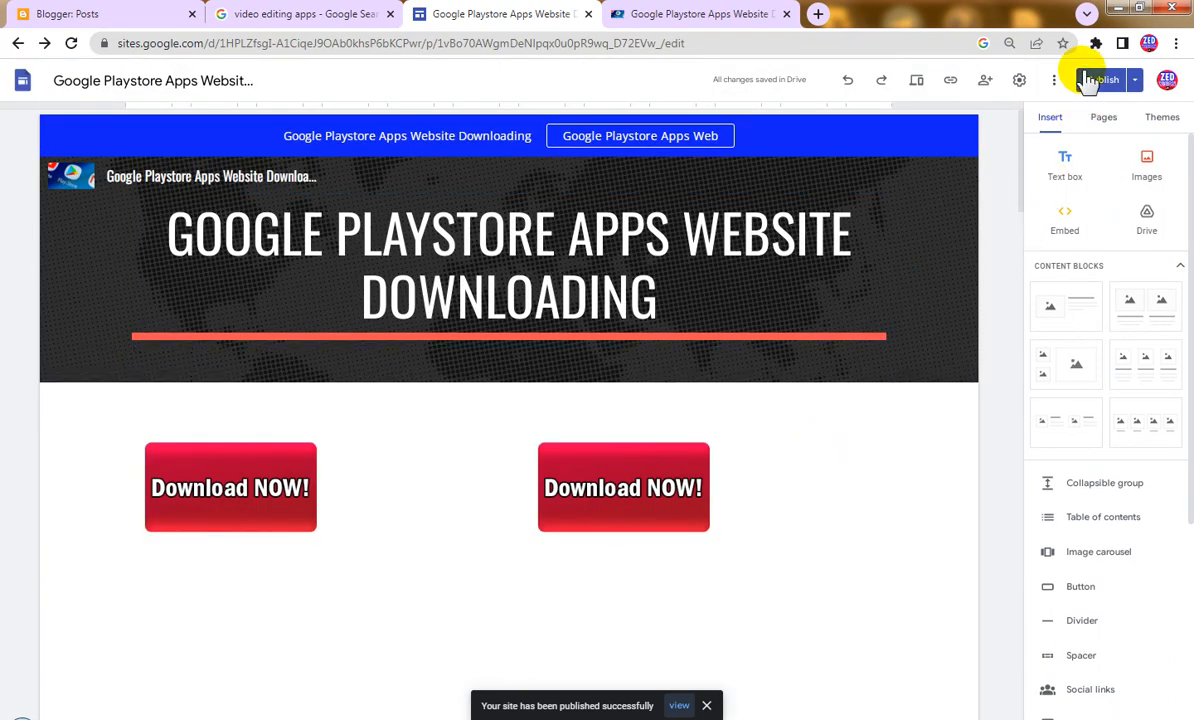
click(1103, 84)
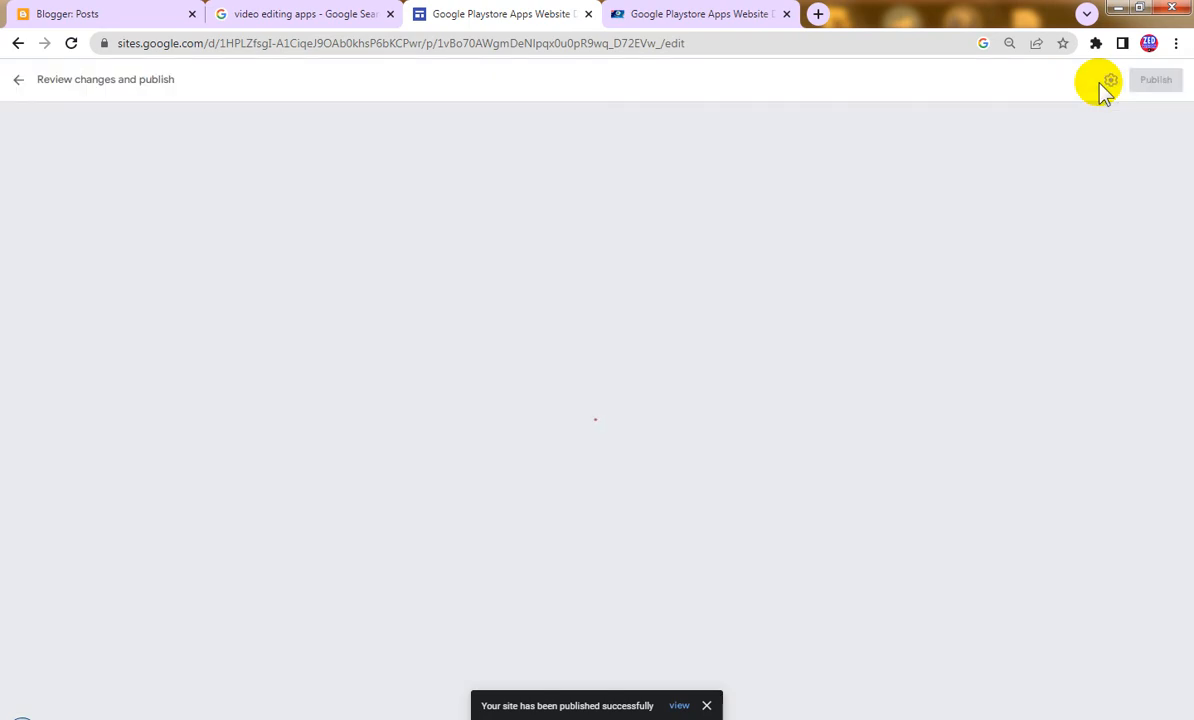
click(597, 418)
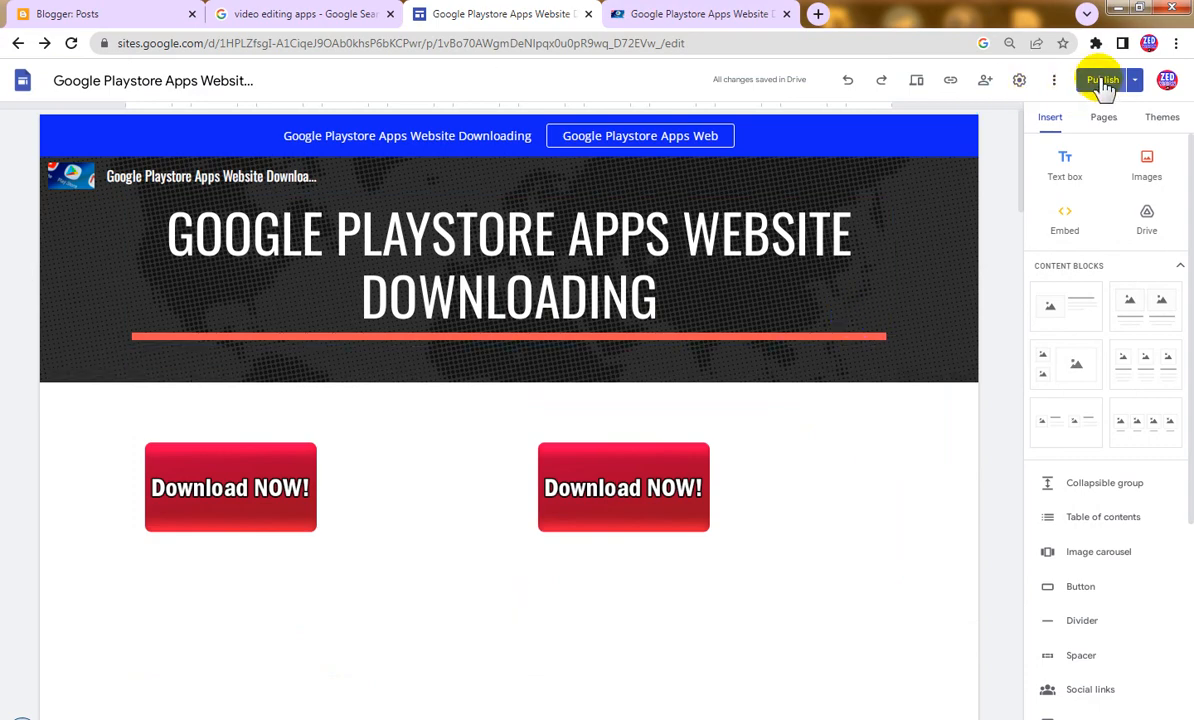
click(1103, 80)
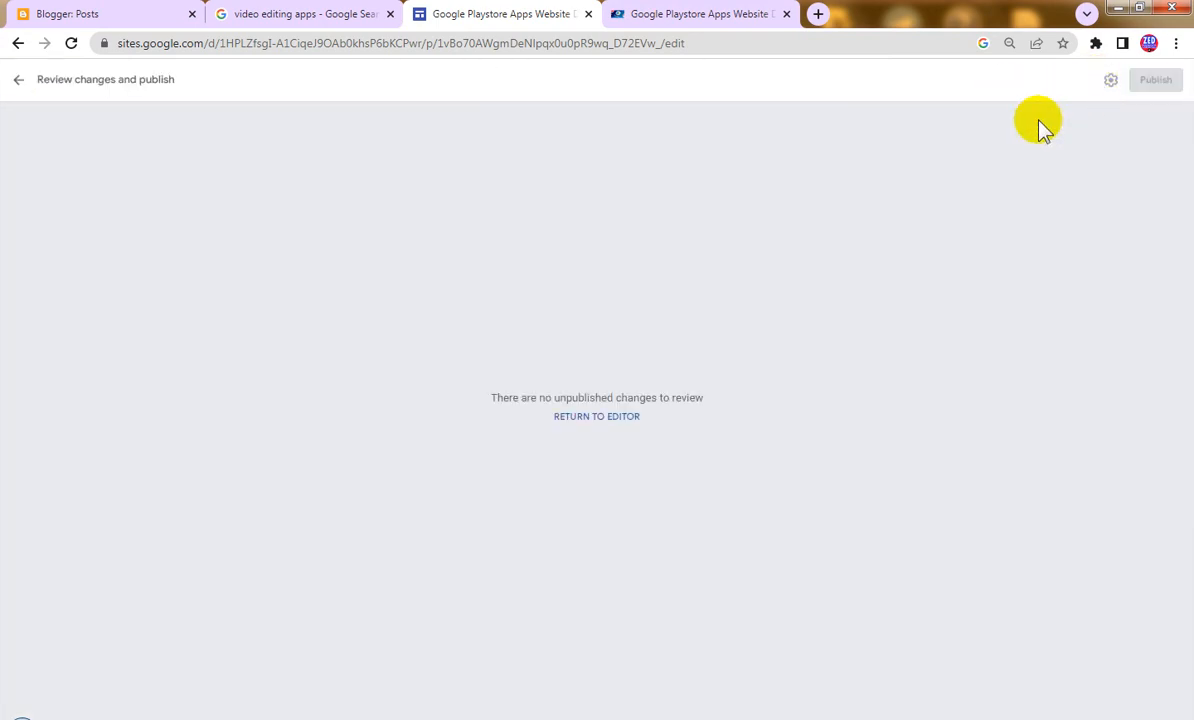
Step: Reload the published site and examine the ad banners in each row from the page header down to the final button
click(718, 16)
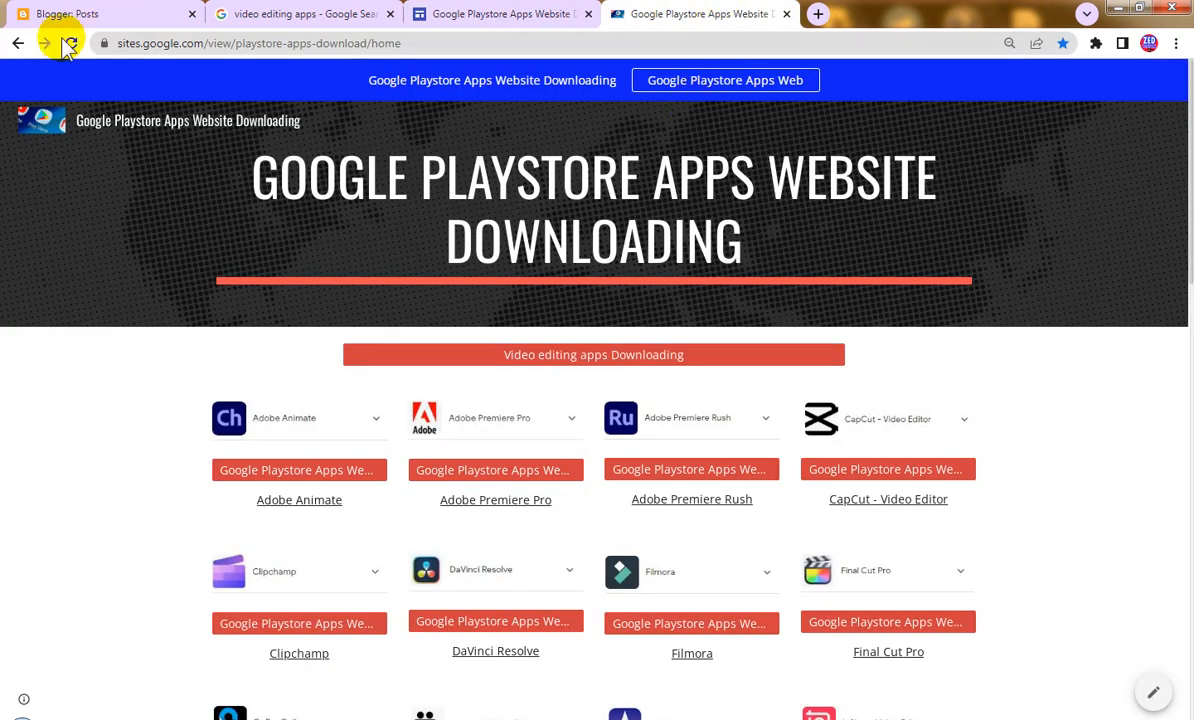
click(66, 45)
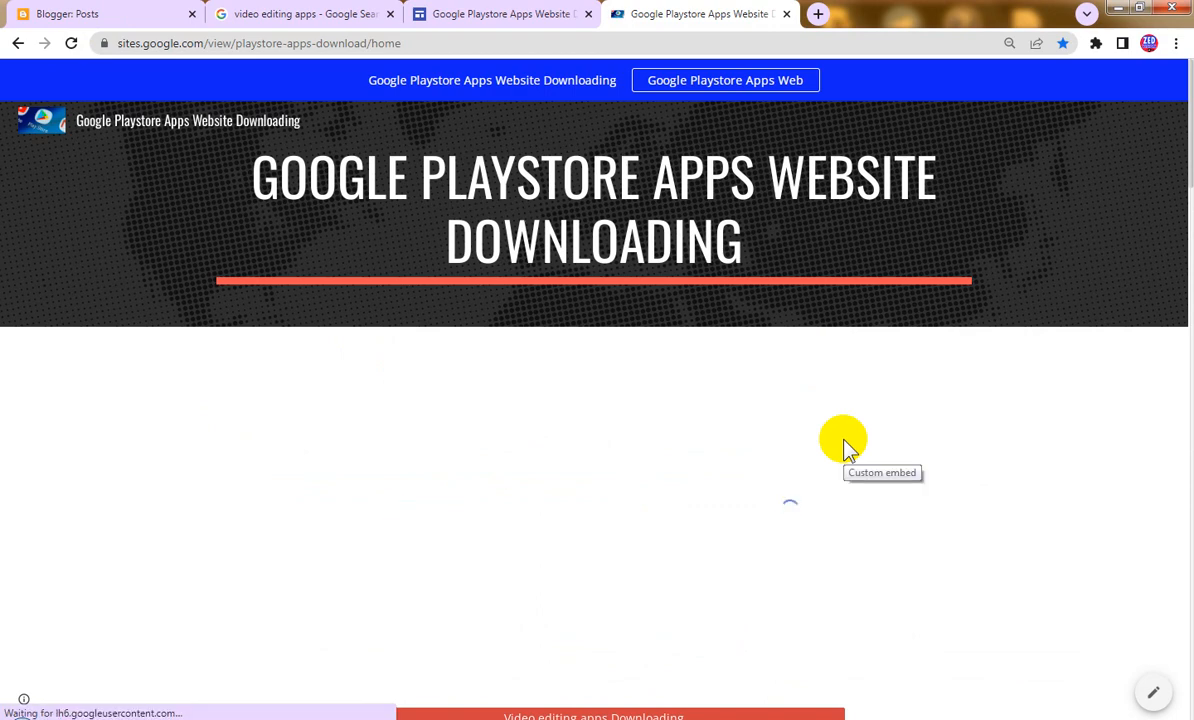
scroll(932, 475, down, 1)
scroll(932, 475, down, 1)
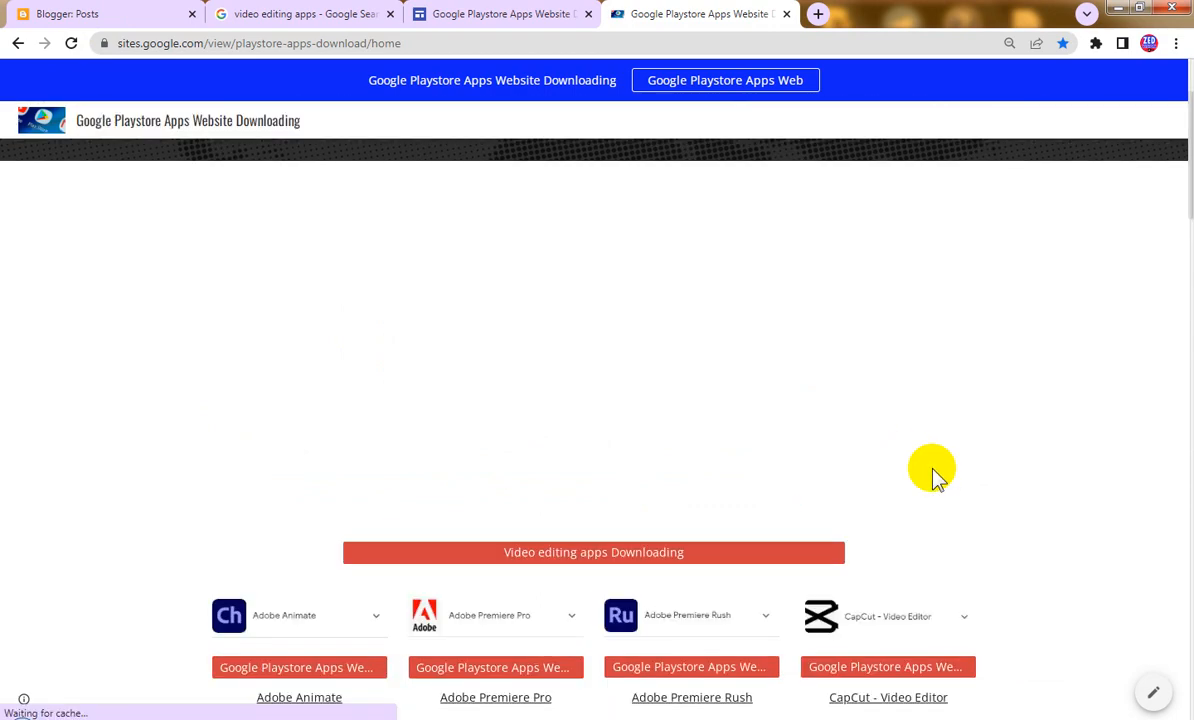
scroll(932, 475, up, 1)
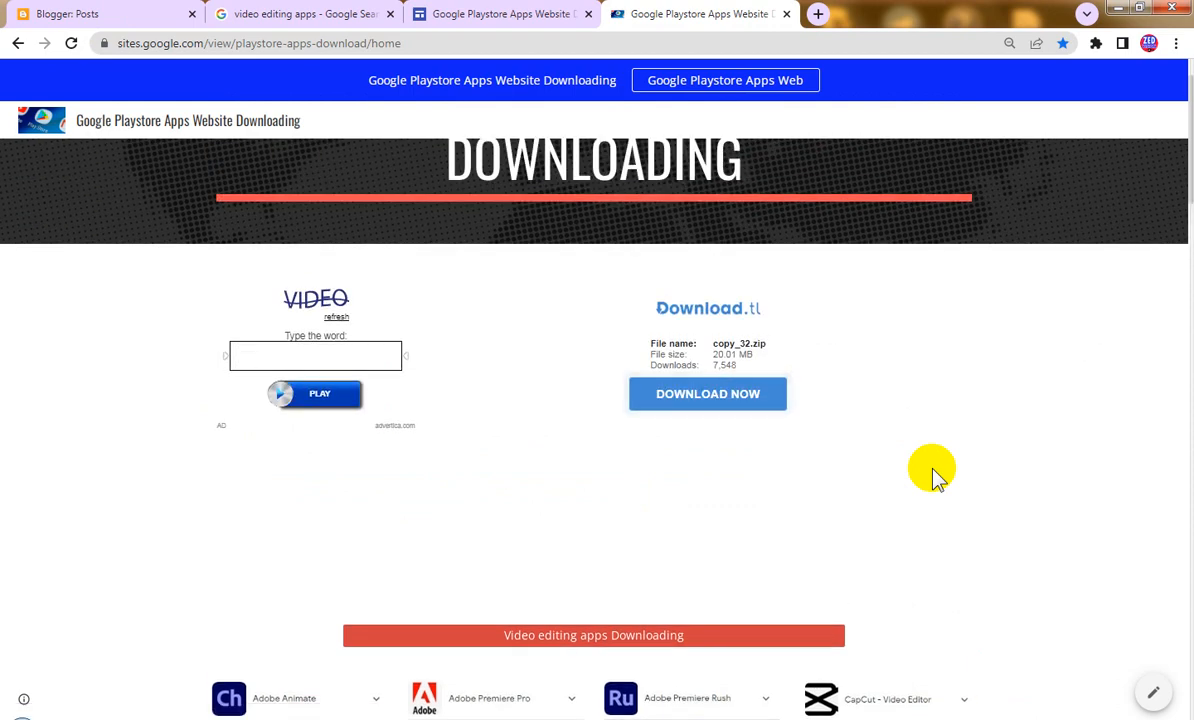
scroll(932, 475, down, 2)
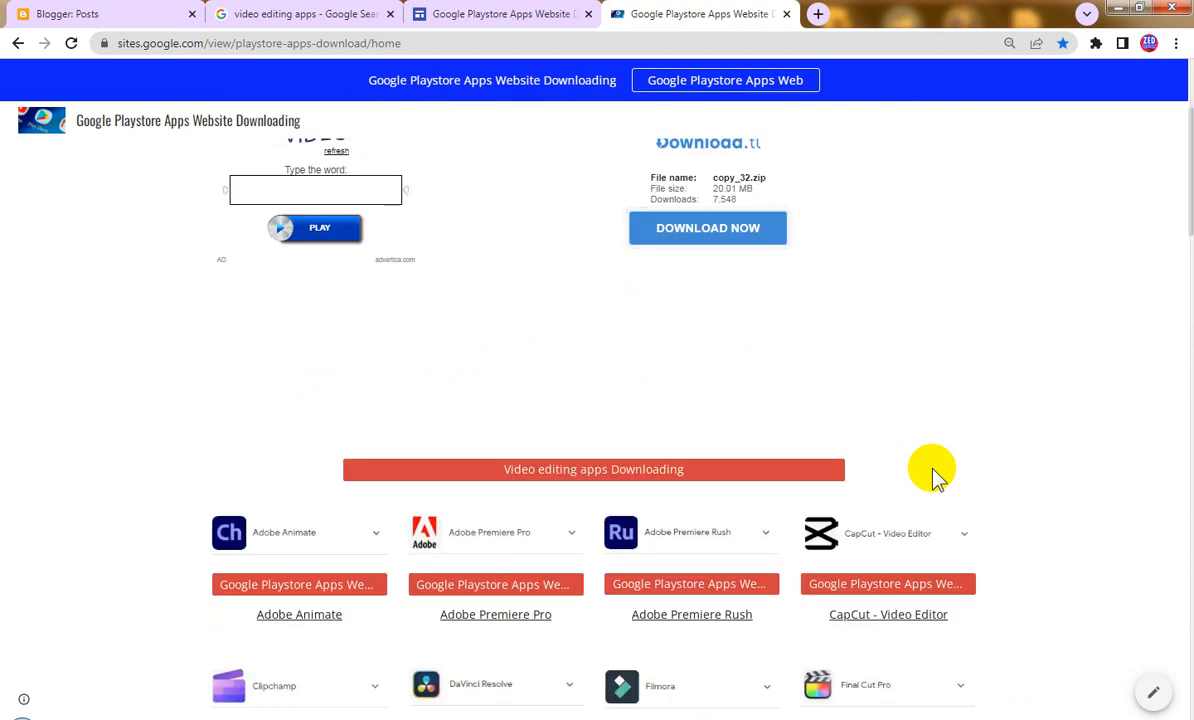
scroll(932, 475, down, 7)
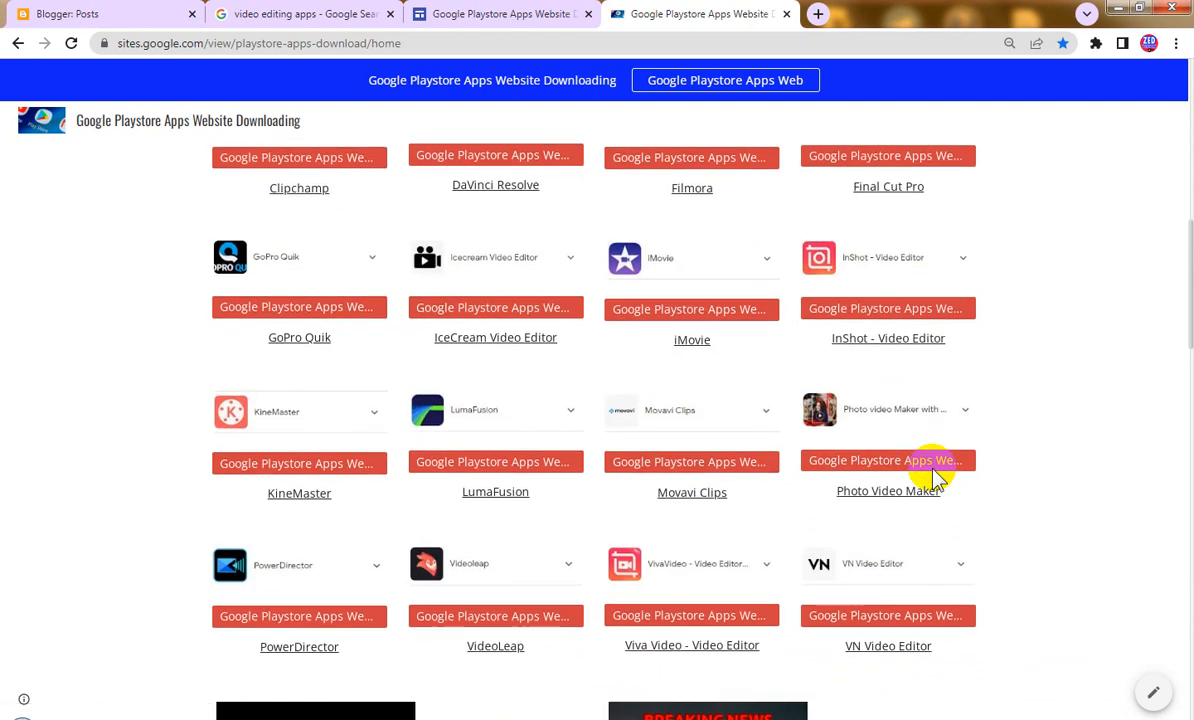
scroll(932, 480, down, 4)
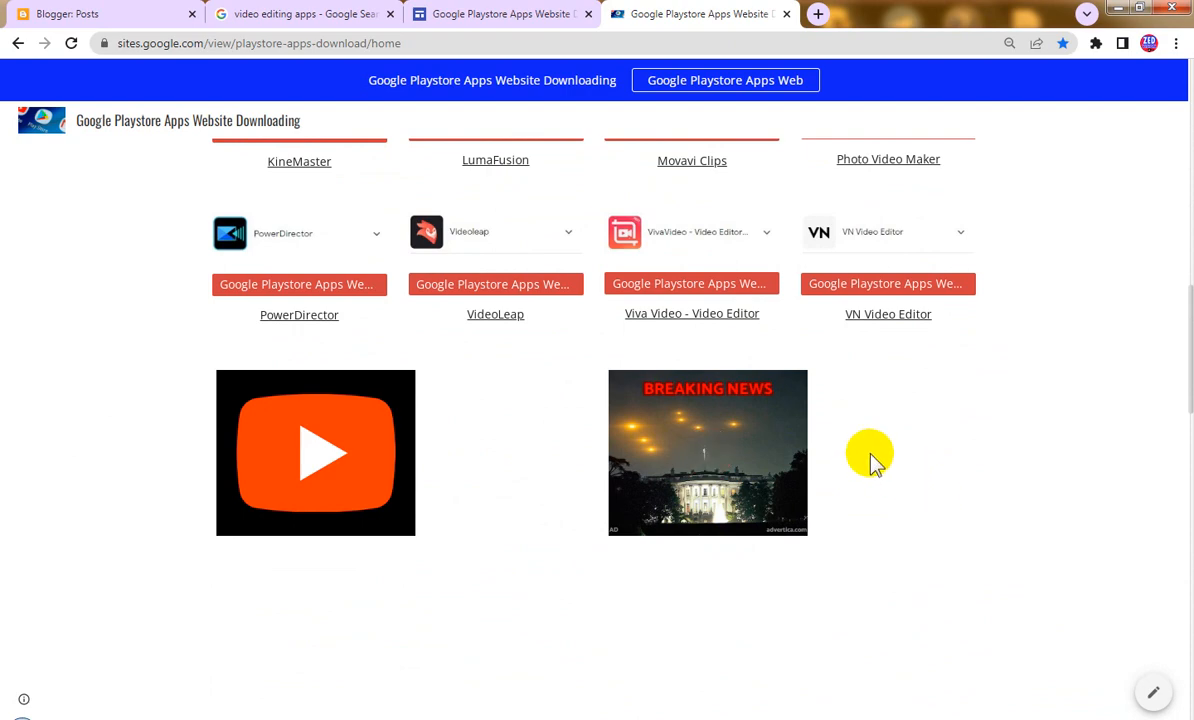
scroll(885, 506, down, 3)
scroll(884, 508, down, 3)
scroll(885, 508, down, 10)
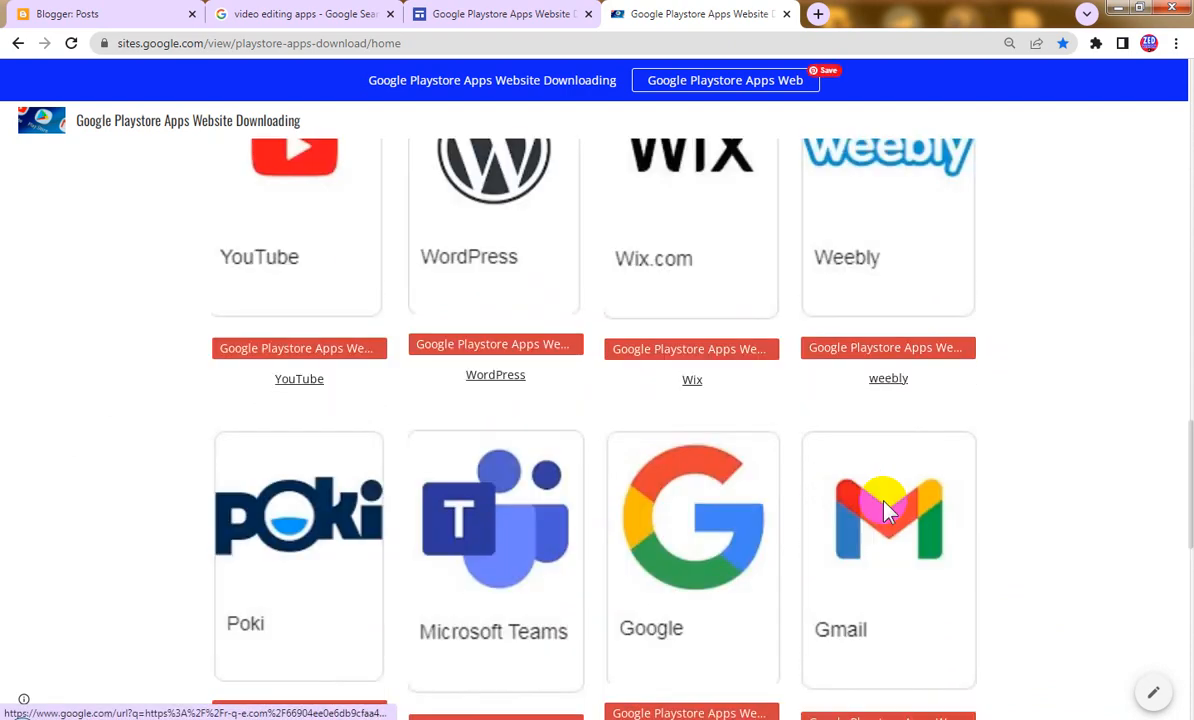
scroll(885, 508, down, 3)
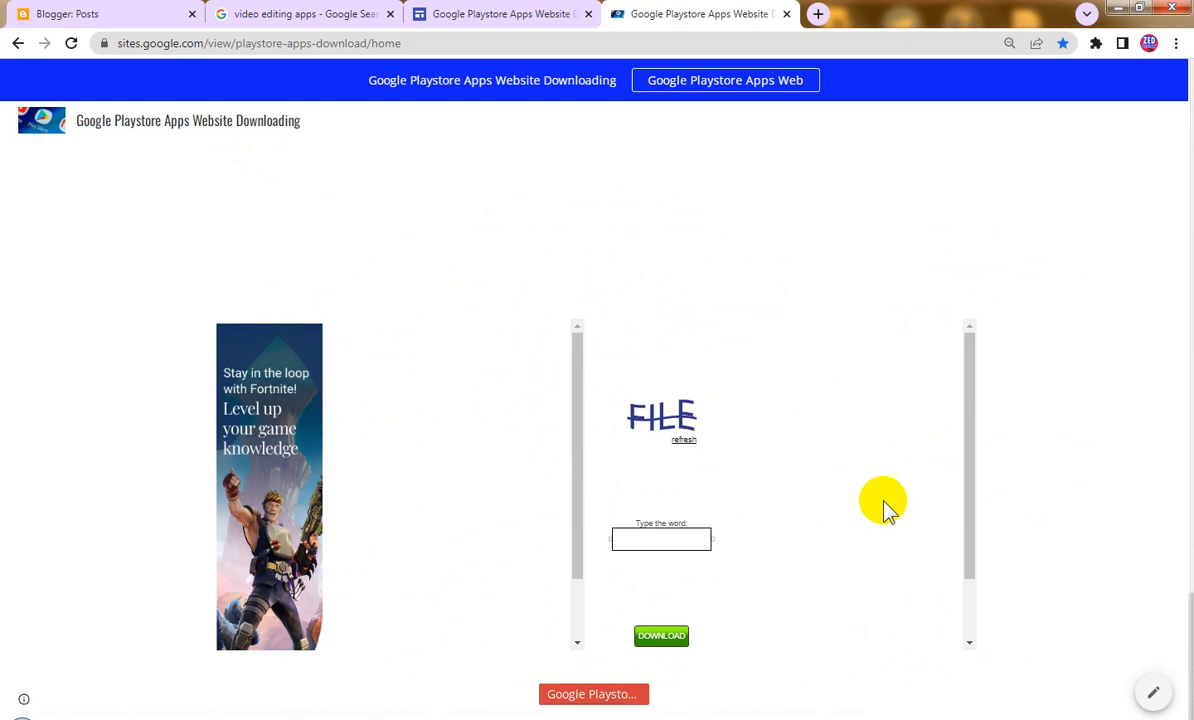
scroll(885, 508, up, 5)
scroll(885, 508, up, 17)
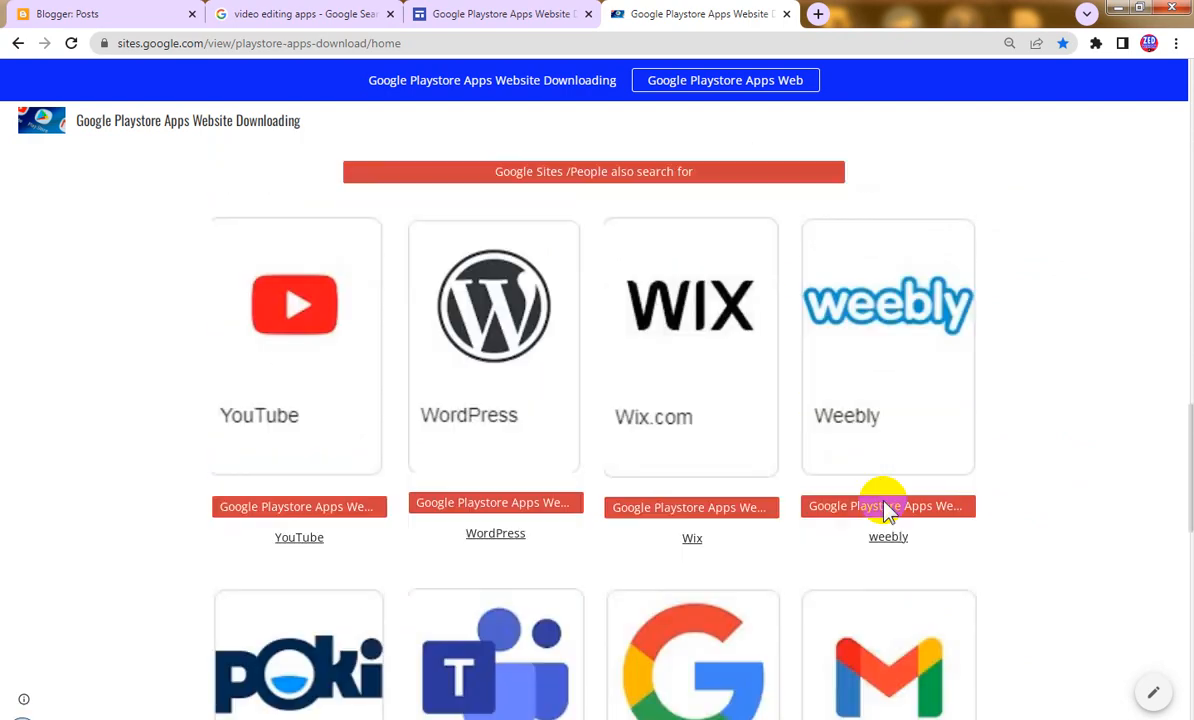
scroll(885, 508, up, 9)
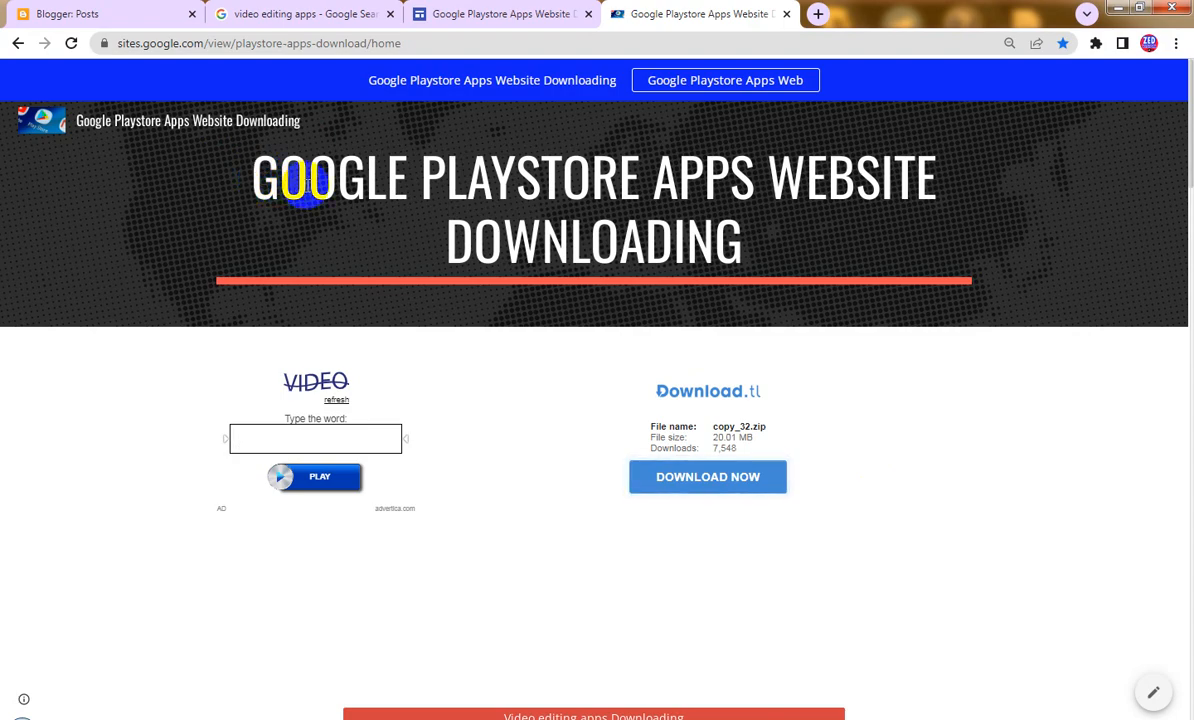
Step: Examine the published page's top ad pair, the video editing app listings and the Google Sites /People also search for section
scroll(488, 336, down, 4)
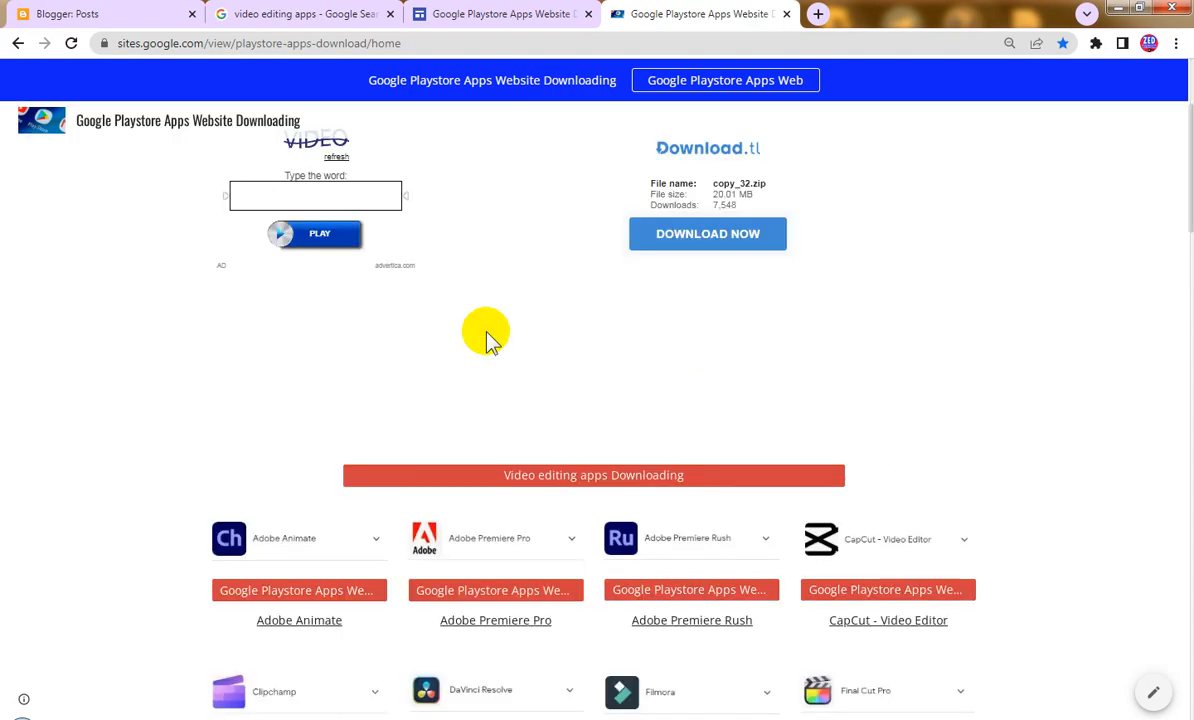
scroll(560, 355, down, 2)
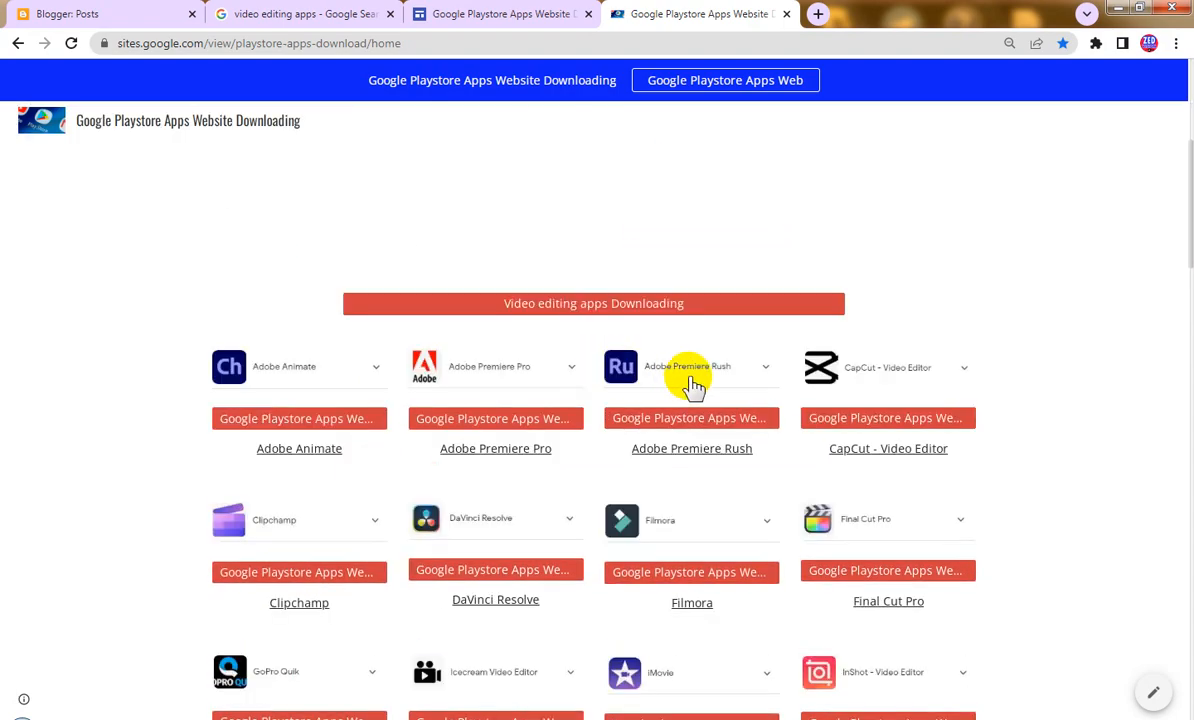
scroll(692, 386, down, 3)
scroll(692, 386, up, 4)
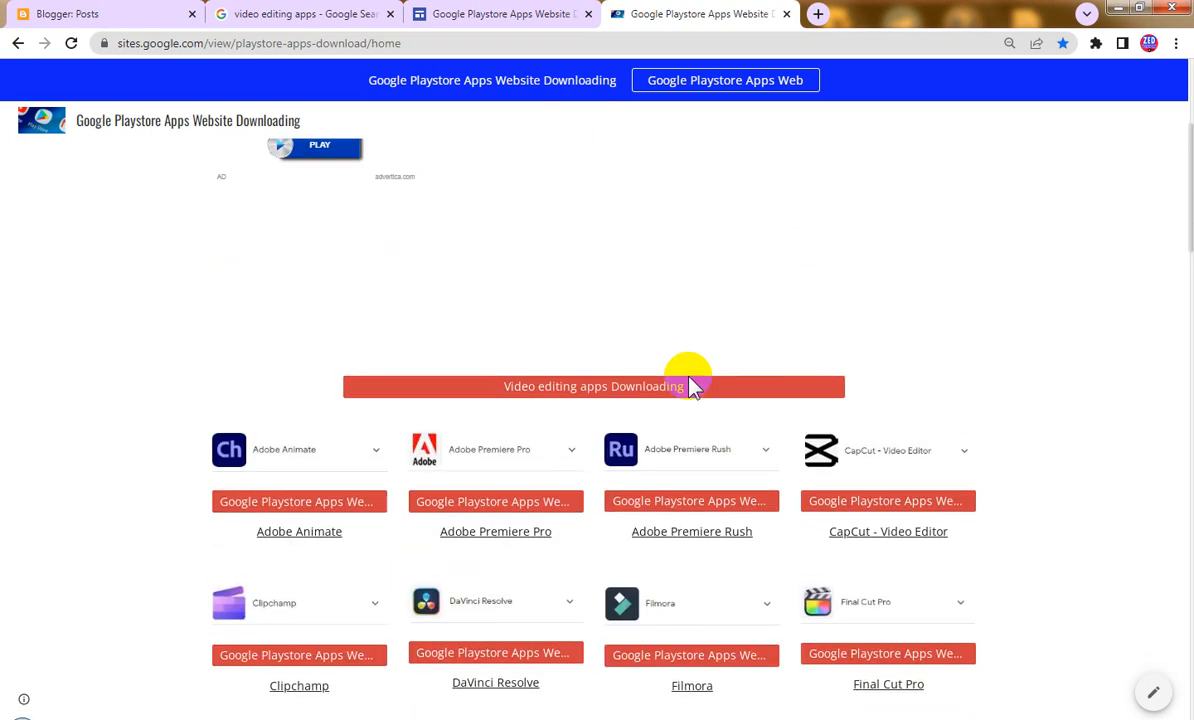
scroll(692, 386, up, 3)
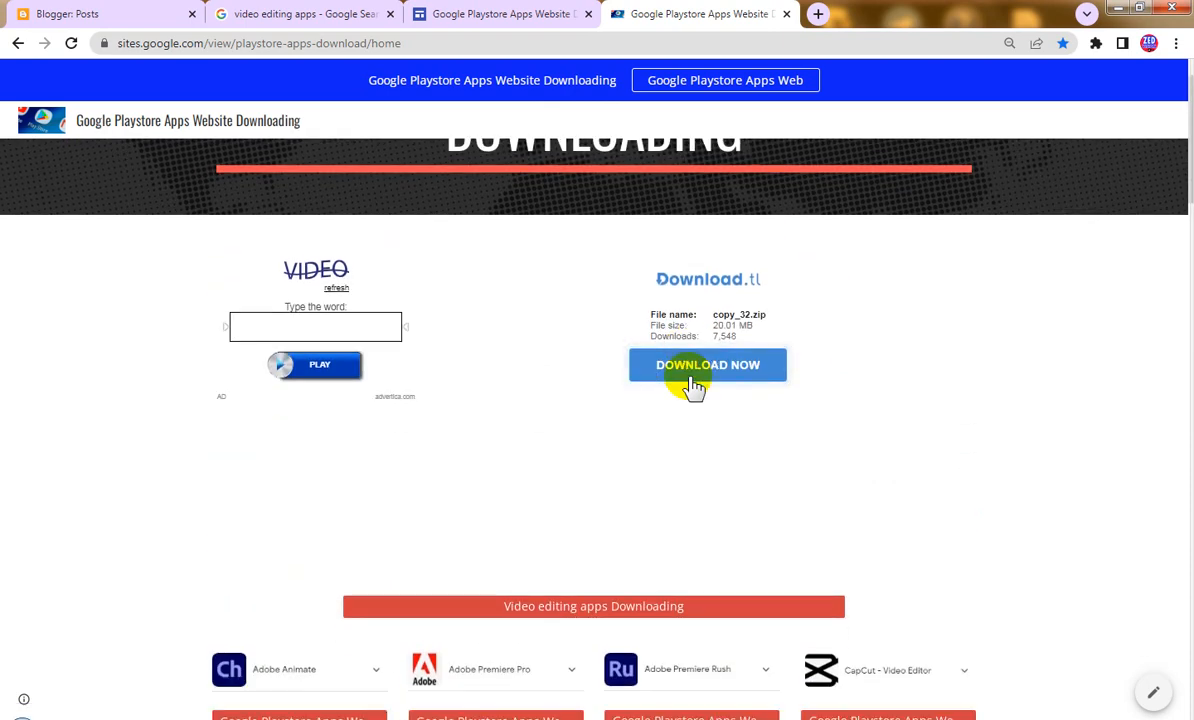
scroll(692, 386, down, 4)
scroll(692, 386, up, 1)
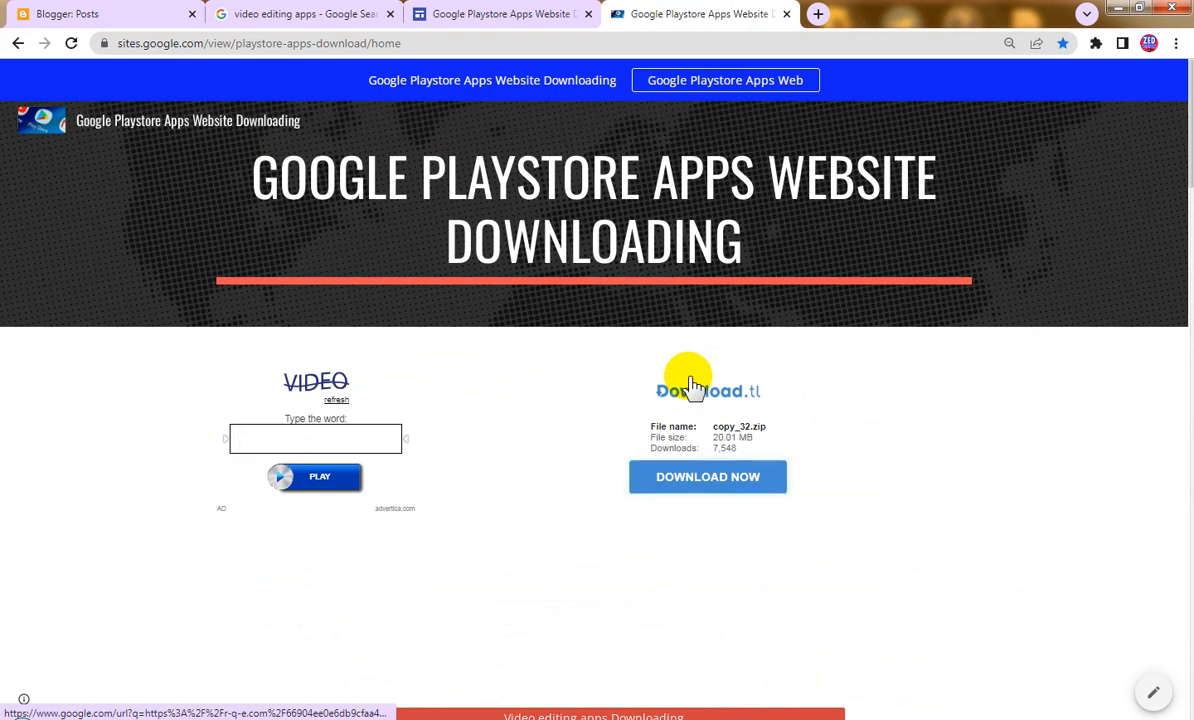
scroll(705, 437, down, 3)
scroll(705, 437, down, 10)
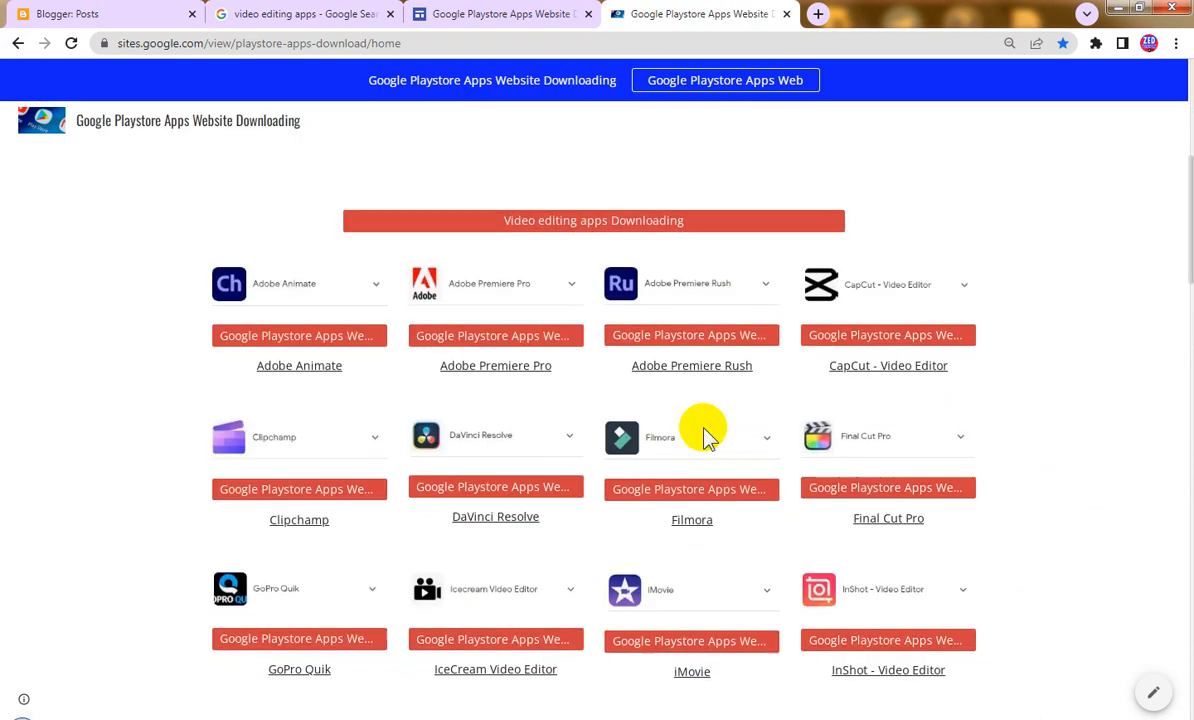
scroll(705, 437, down, 11)
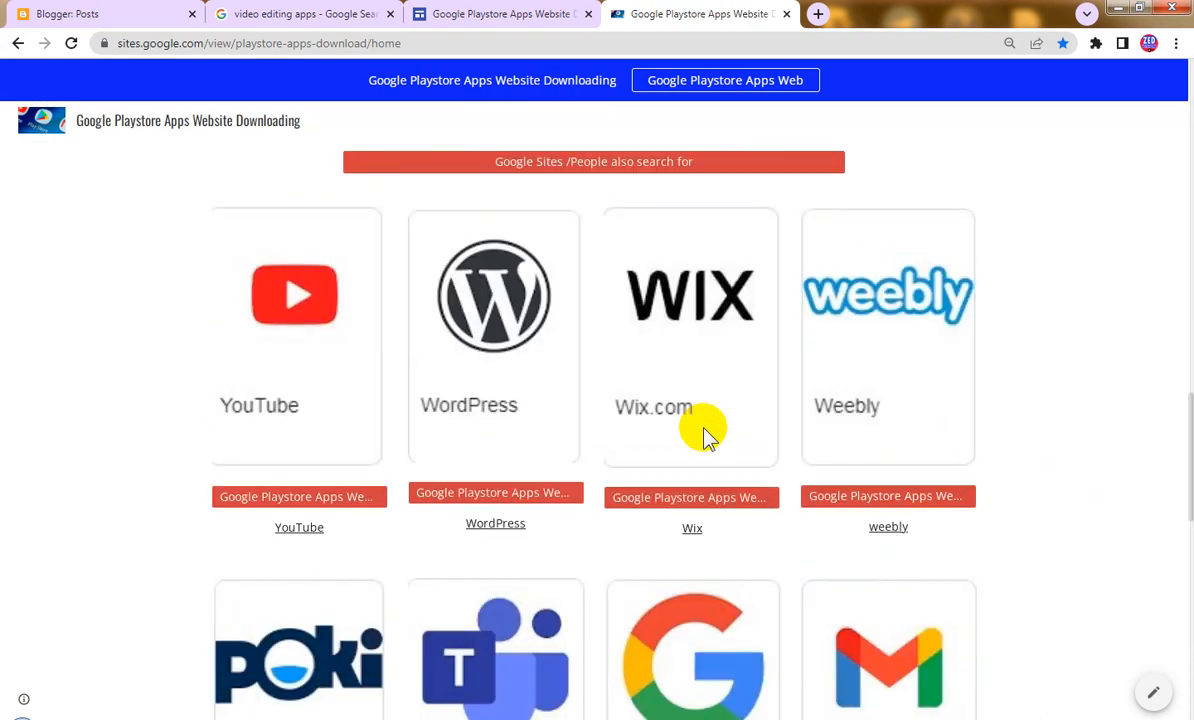
scroll(705, 437, down, 1)
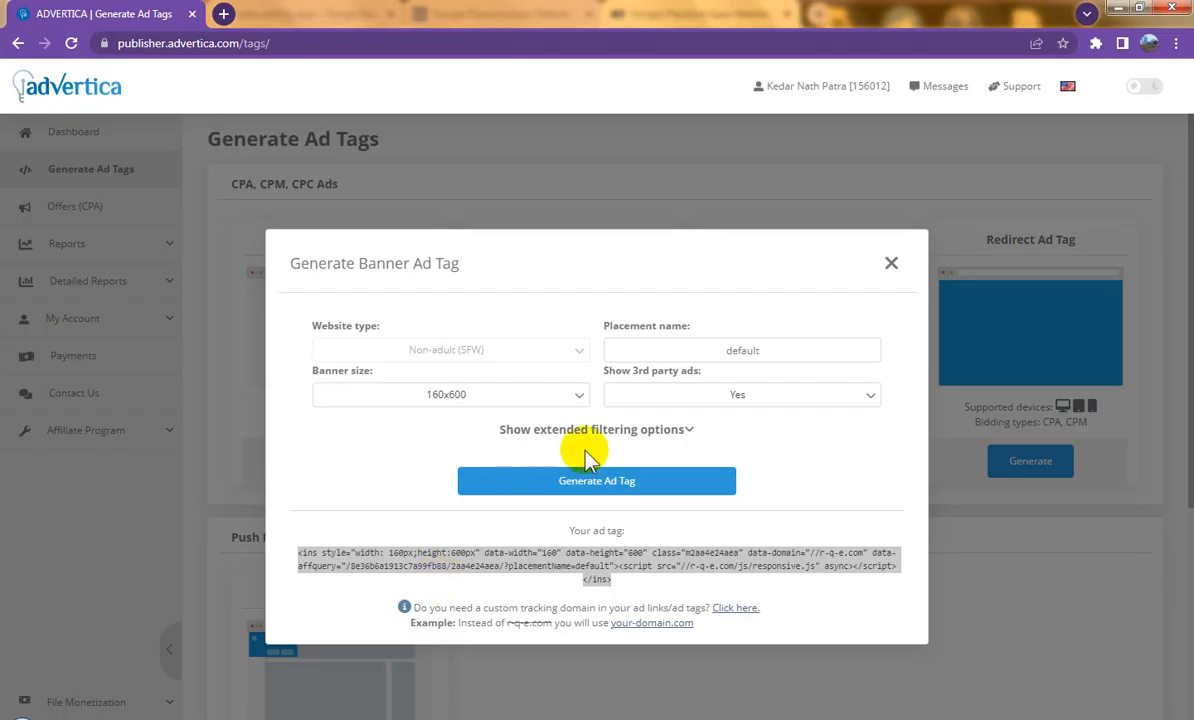
Step: Switch to the Advertica publisher site, close the banner ad tag generator and open the account dashboard
click(891, 264)
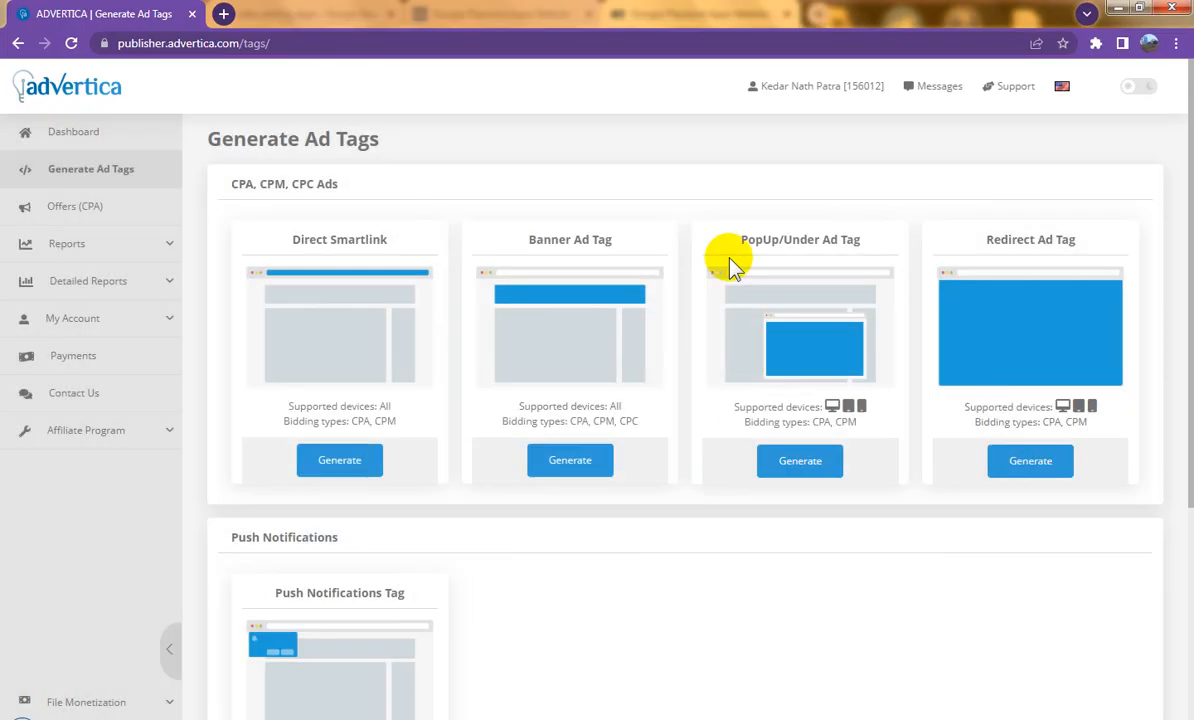
click(90, 135)
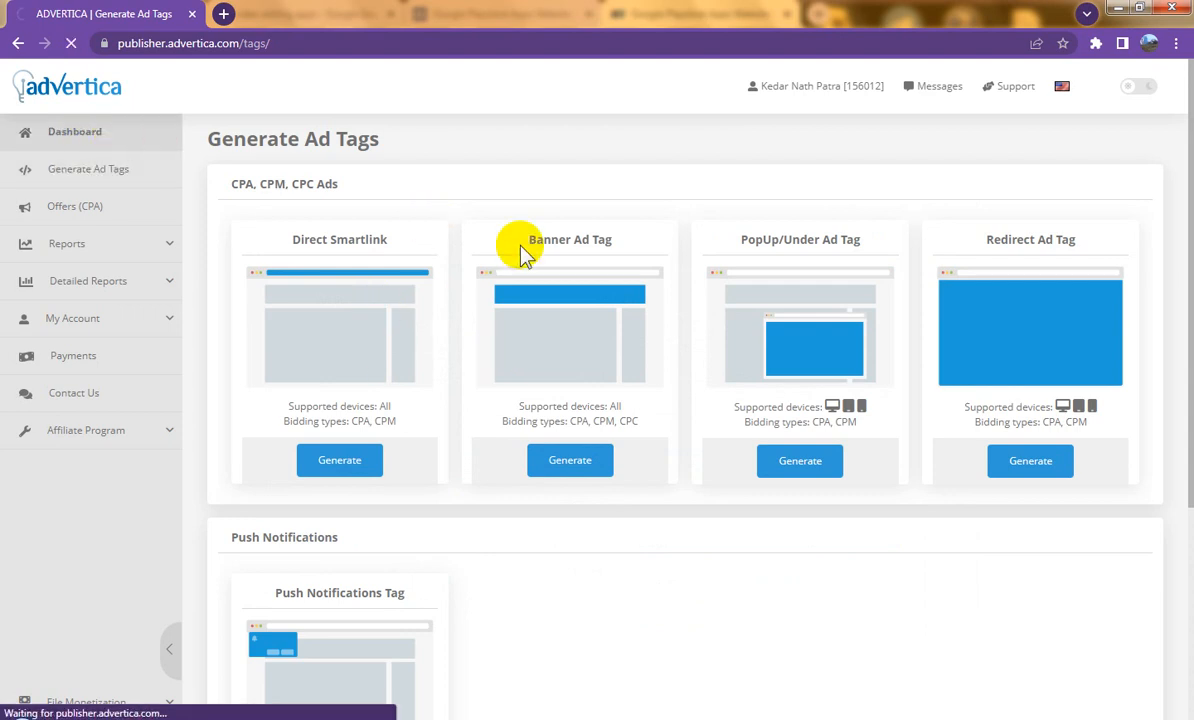